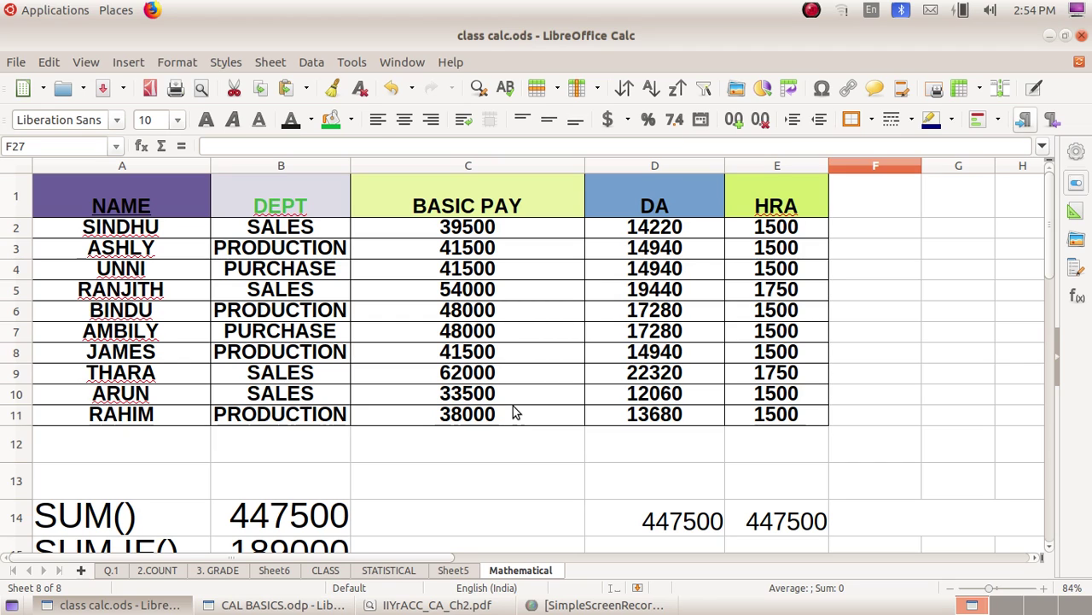
Examine the individual cell references in the SUM formula of cell D14, removing any stray reference before closing it
{"action": "left_click", "coordinate": [696, 523]}
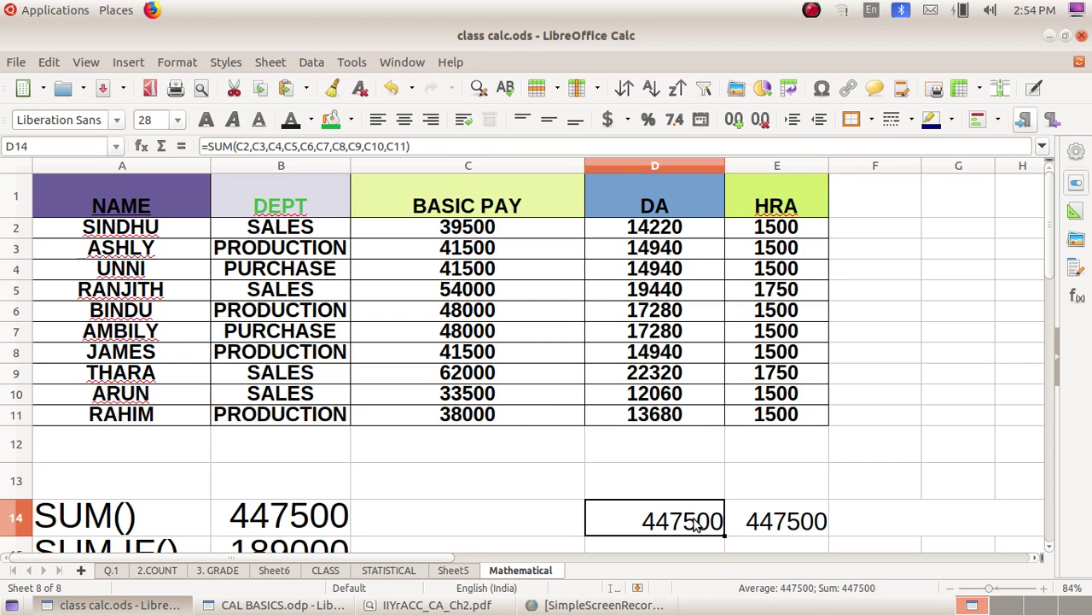
{"action": "left_click", "coordinate": [413, 146]}
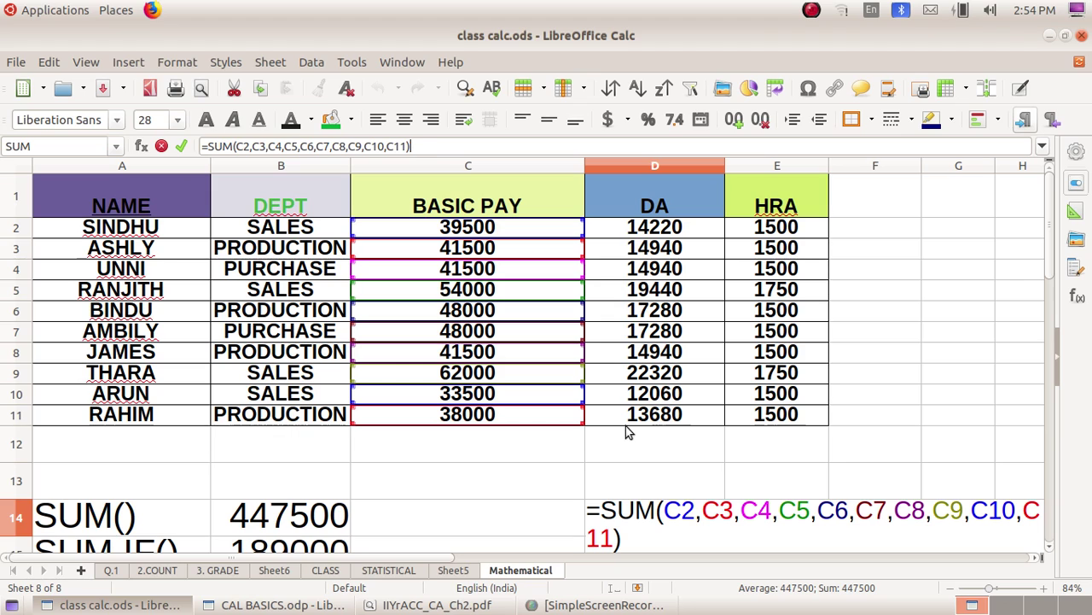
{"action": "left_click", "coordinate": [304, 512]}
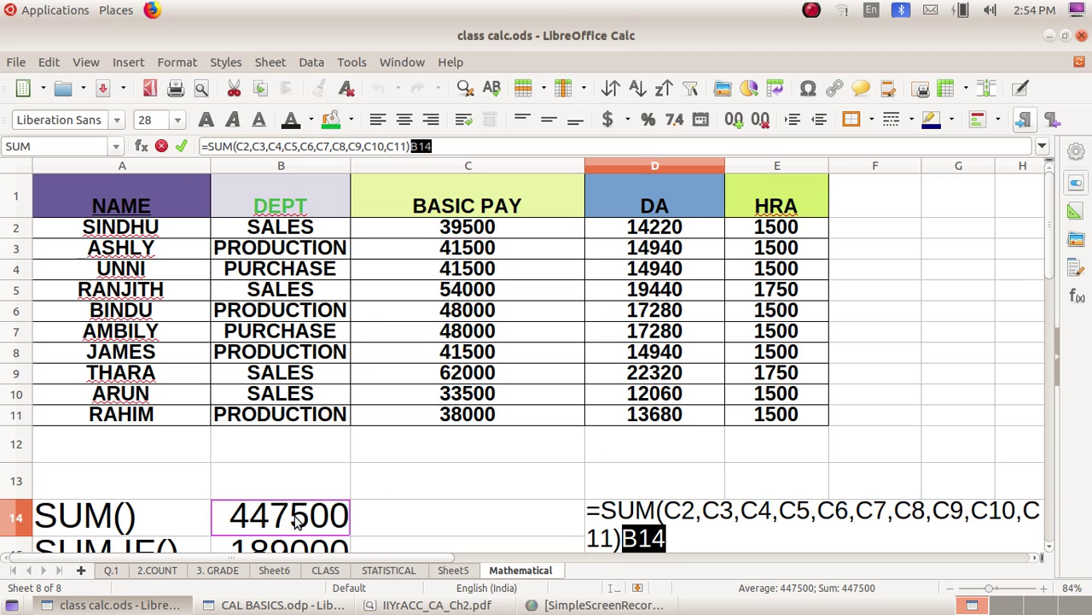
{"action": "left_click", "coordinate": [442, 148]}
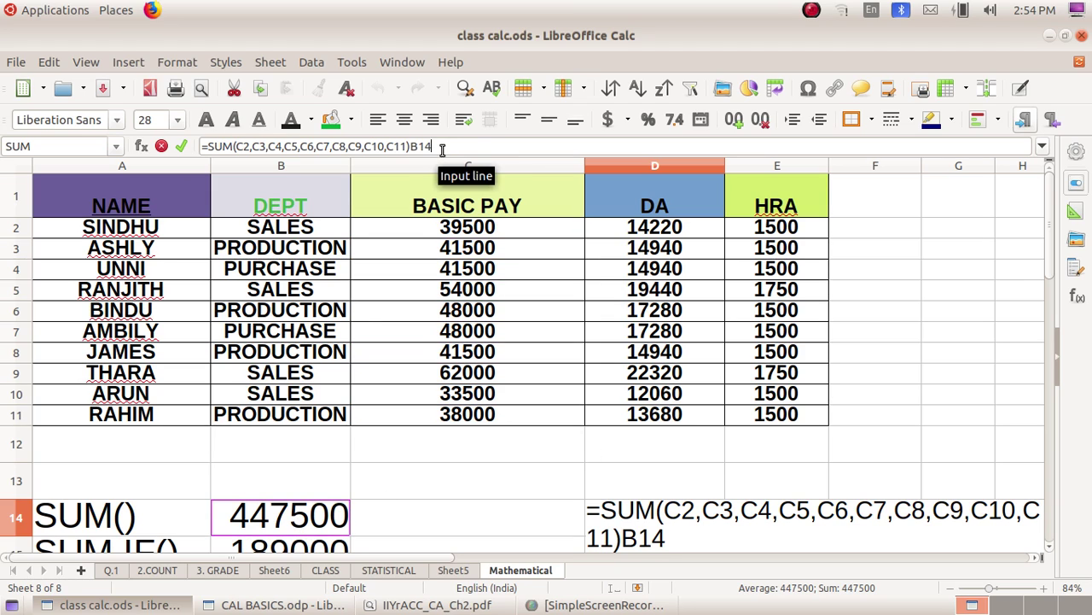
{"action": "key", "text": "BackSpace"}
{"action": "key", "text": "BackSpace"}
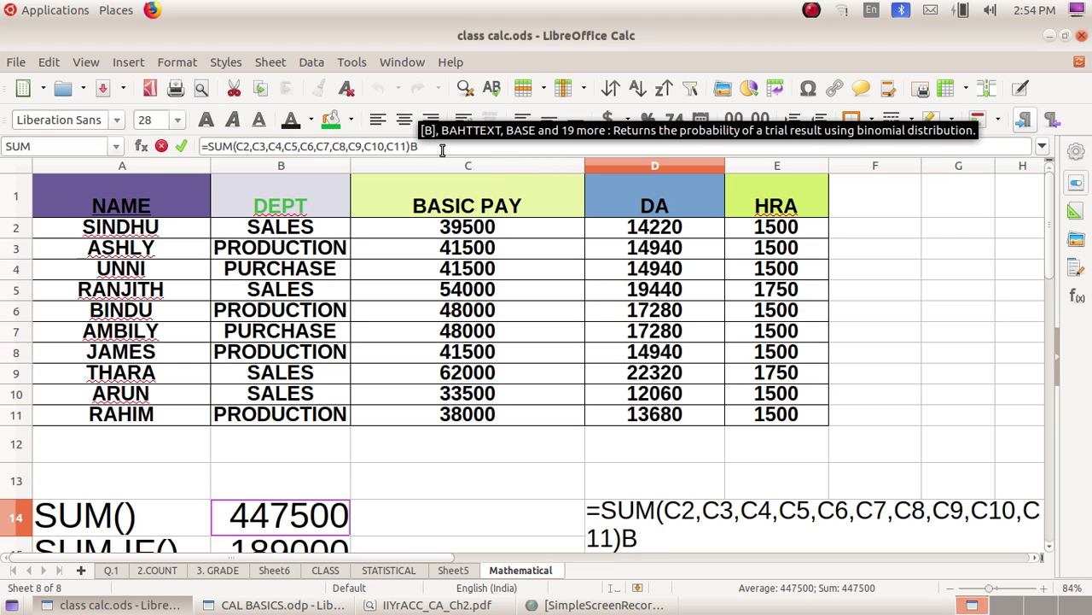
{"action": "key", "text": "BackSpace"}
{"action": "key", "text": "Return"}
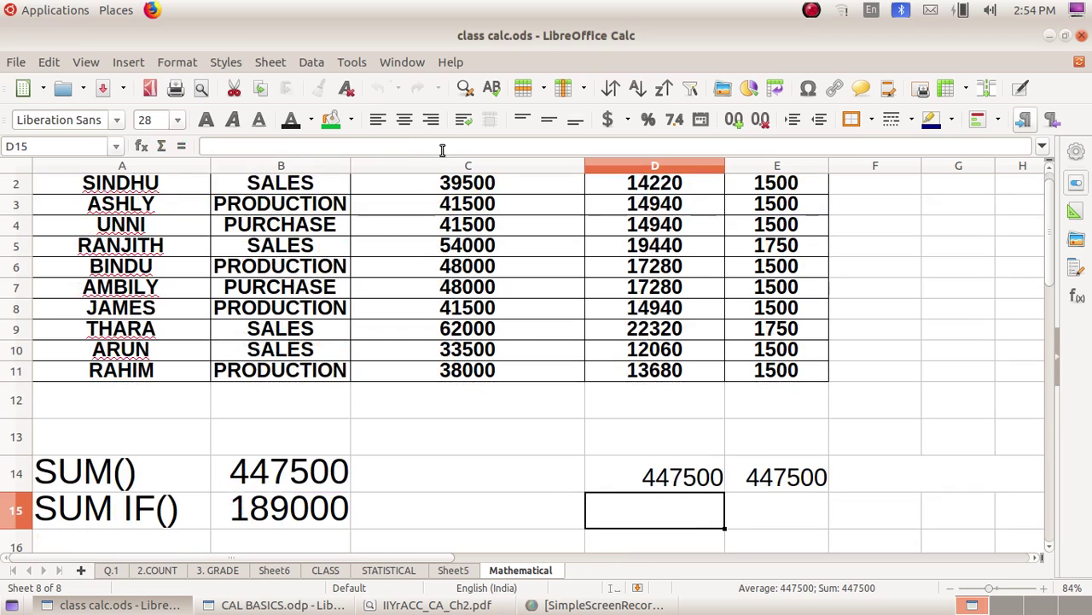
Inspect the range used by the SUM formula in cell B14
{"action": "left_click", "coordinate": [243, 483]}
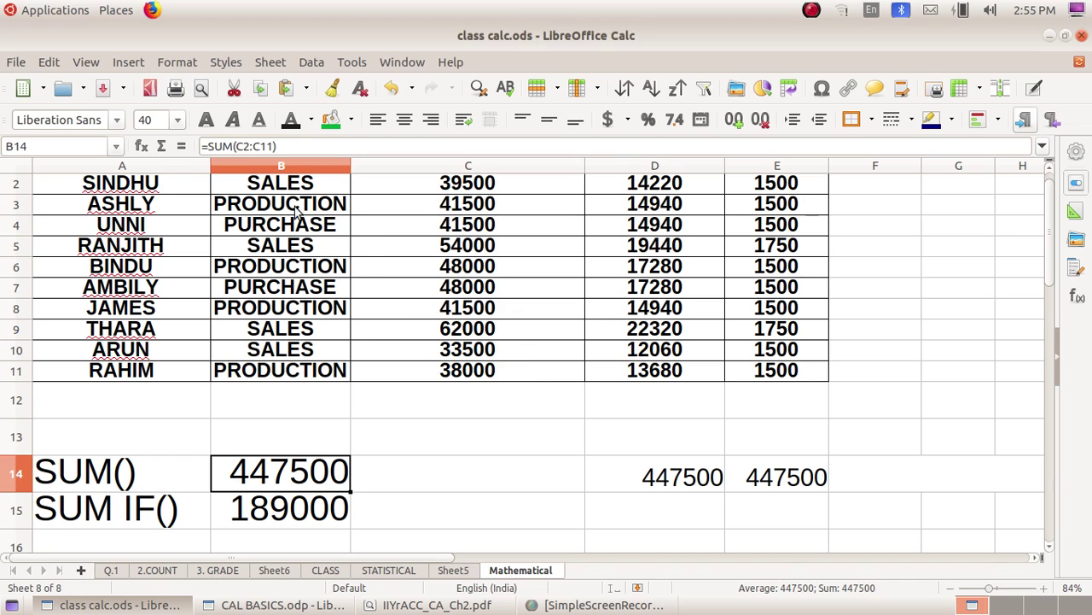
{"action": "left_click", "coordinate": [291, 145]}
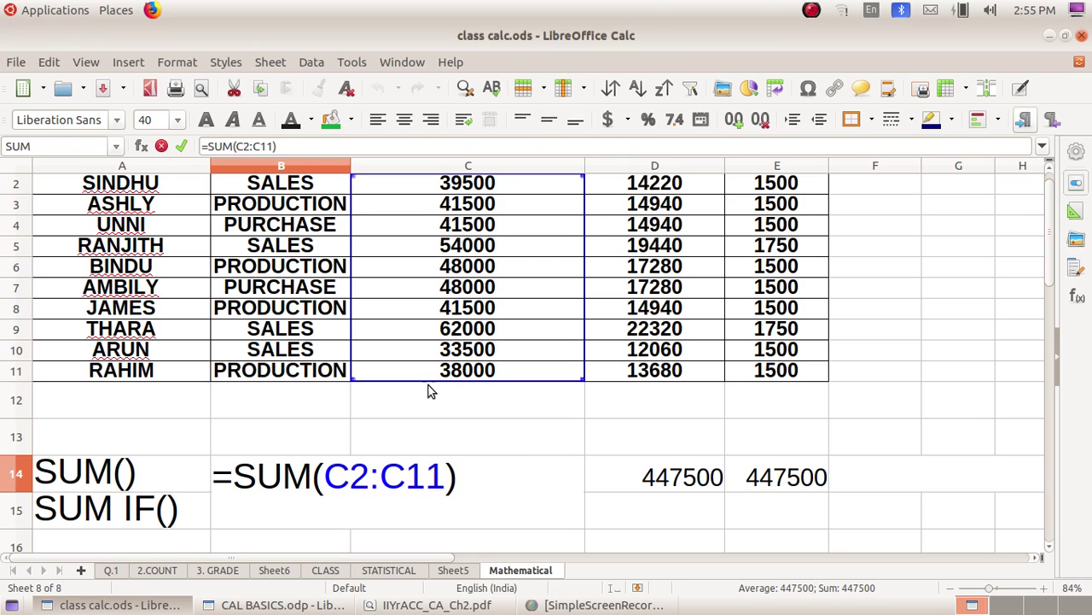
{"action": "key", "text": "Return"}
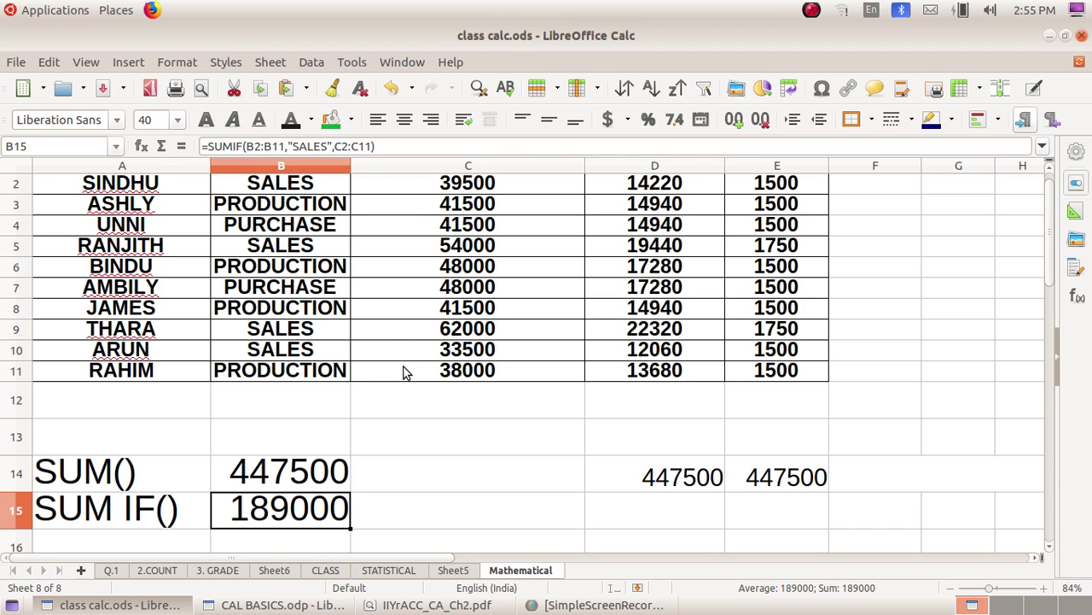
Select the basic pay values in C2:C11 and delete the existing Salary database range
{"action": "scroll", "coordinate": [418, 436], "scroll_direction": "up", "scroll_amount": 1}
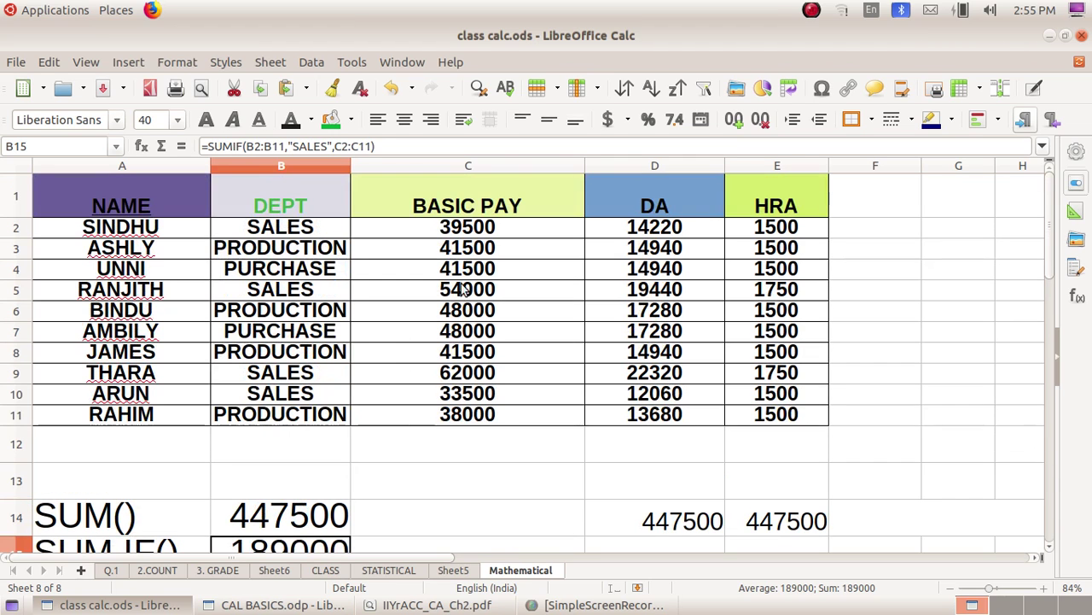
{"action": "left_click", "coordinate": [475, 230]}
{"action": "left_click_drag", "start_coordinate": [475, 230], "coordinate": [463, 419]}
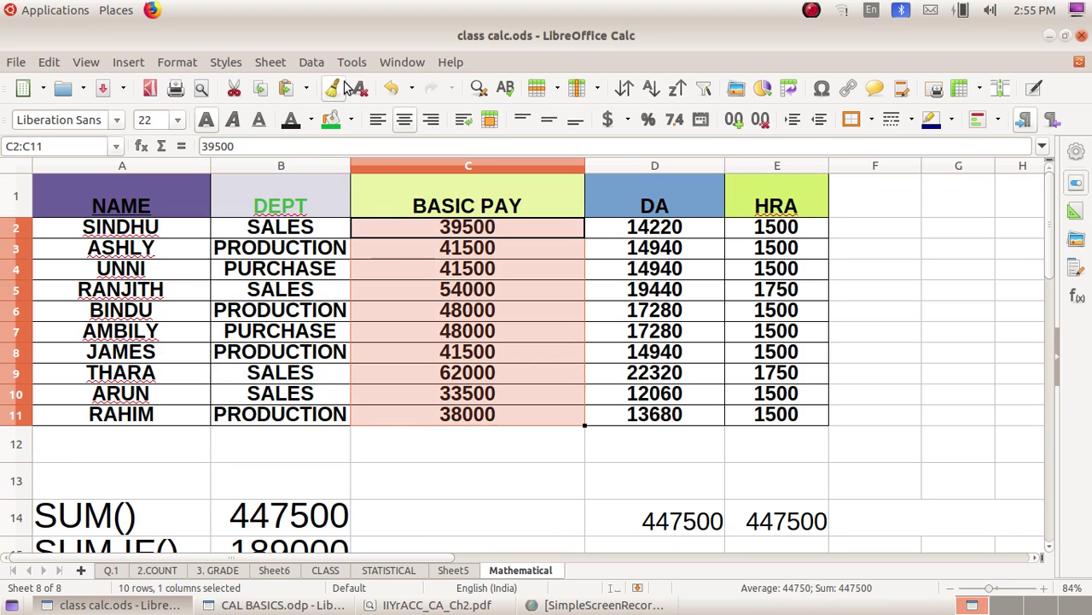
{"action": "left_click", "coordinate": [311, 65]}
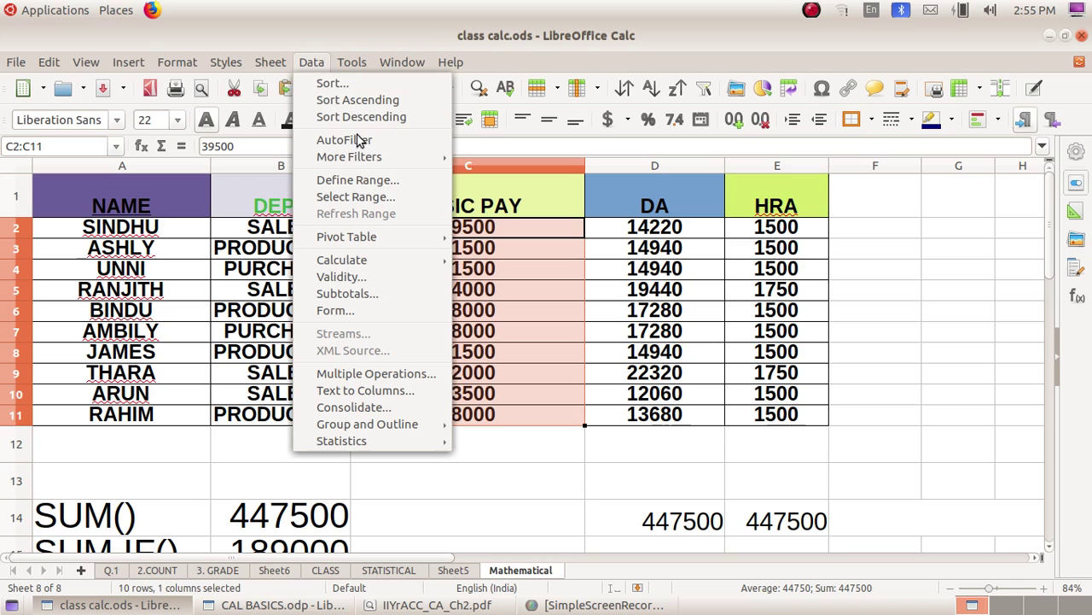
{"action": "left_click", "coordinate": [377, 181]}
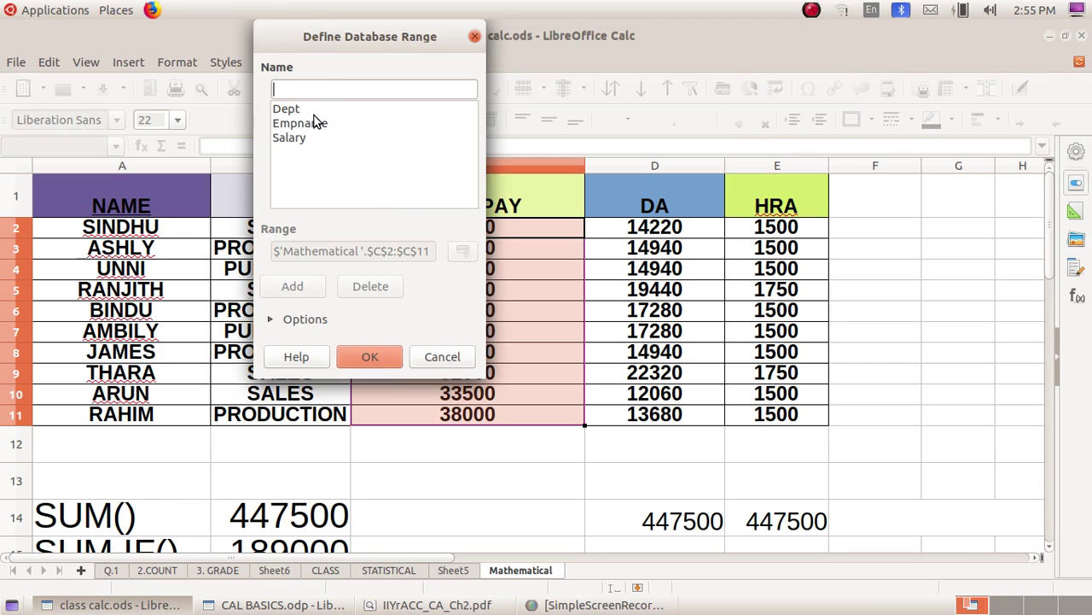
{"action": "left_click", "coordinate": [295, 141]}
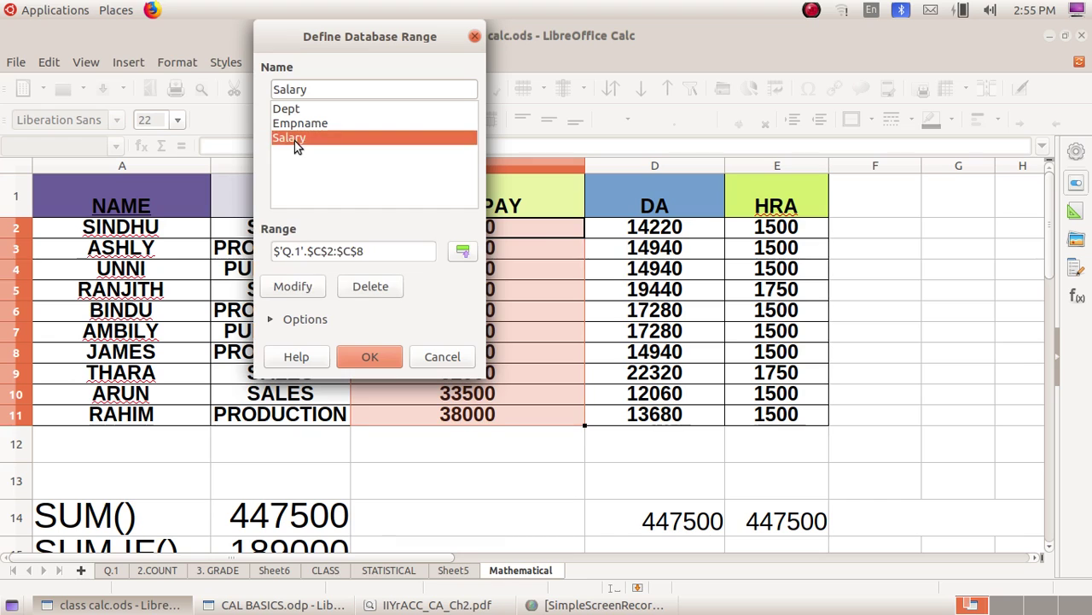
{"action": "left_click", "coordinate": [367, 288]}
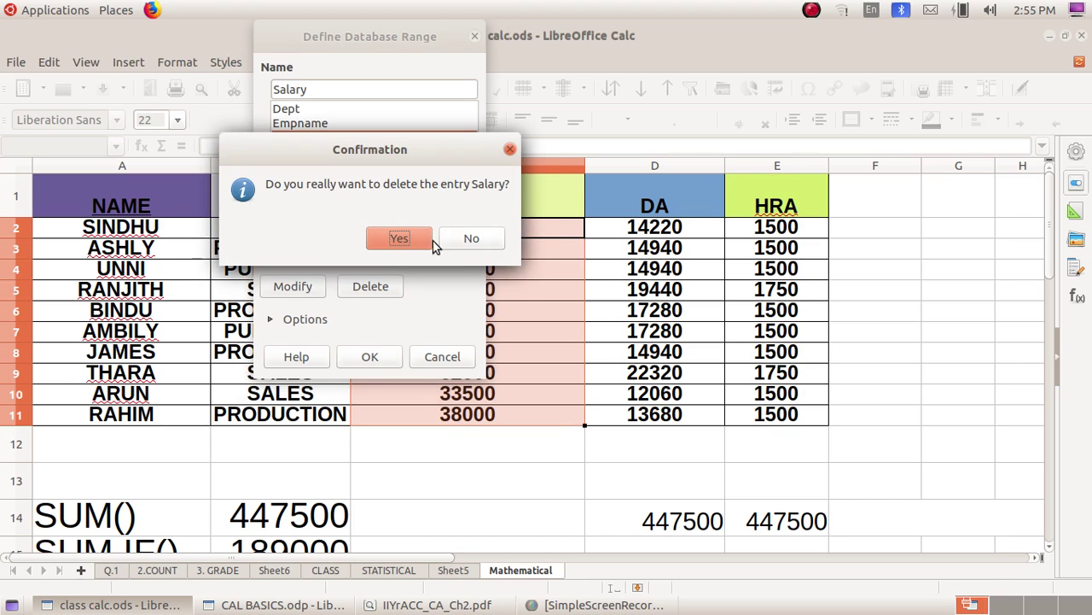
{"action": "left_click", "coordinate": [403, 235]}
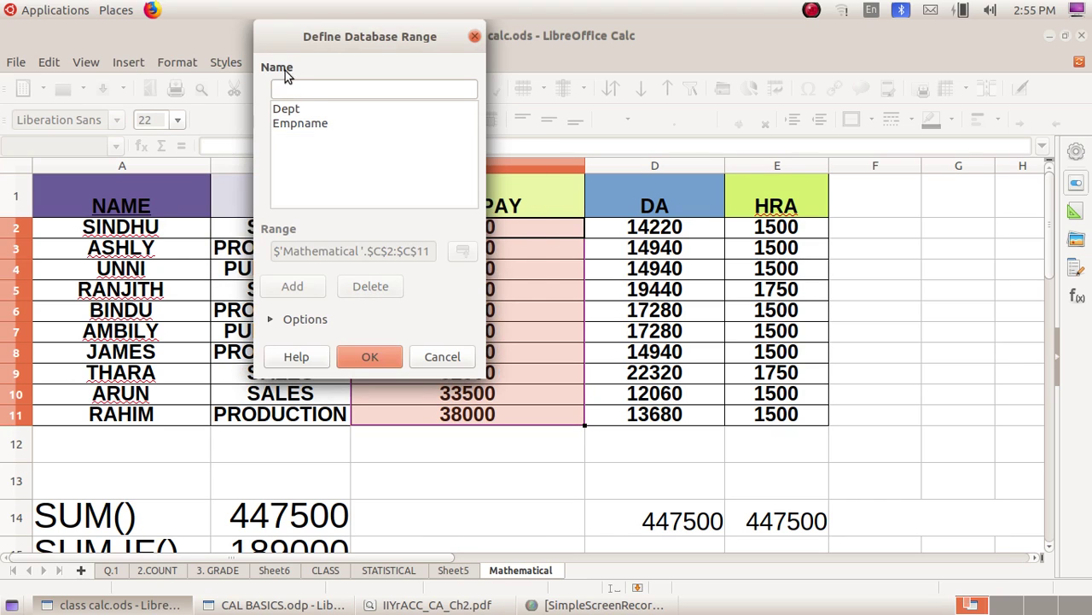
{"action": "left_click", "coordinate": [301, 109]}
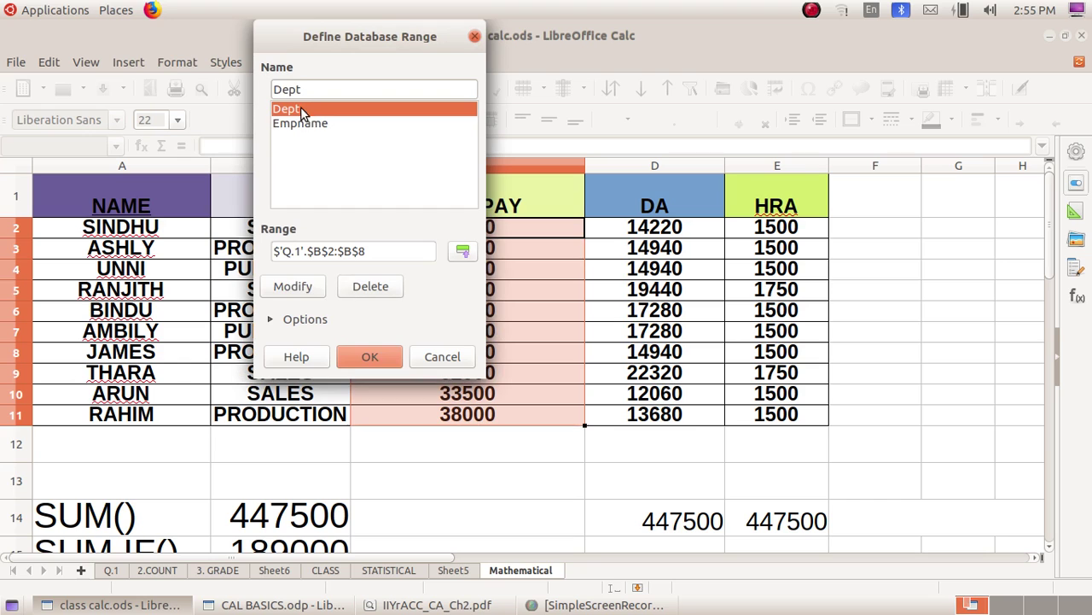
{"action": "left_click", "coordinate": [367, 356]}
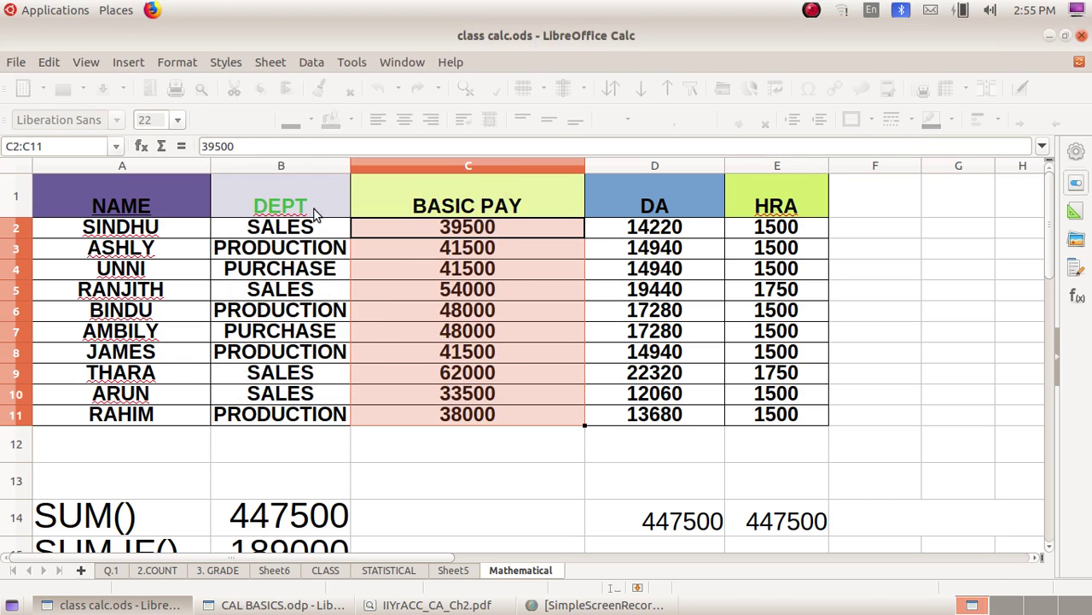
Delete the existing Dept and Empname database ranges
{"action": "left_click", "coordinate": [307, 63]}
{"action": "left_click", "coordinate": [358, 181]}
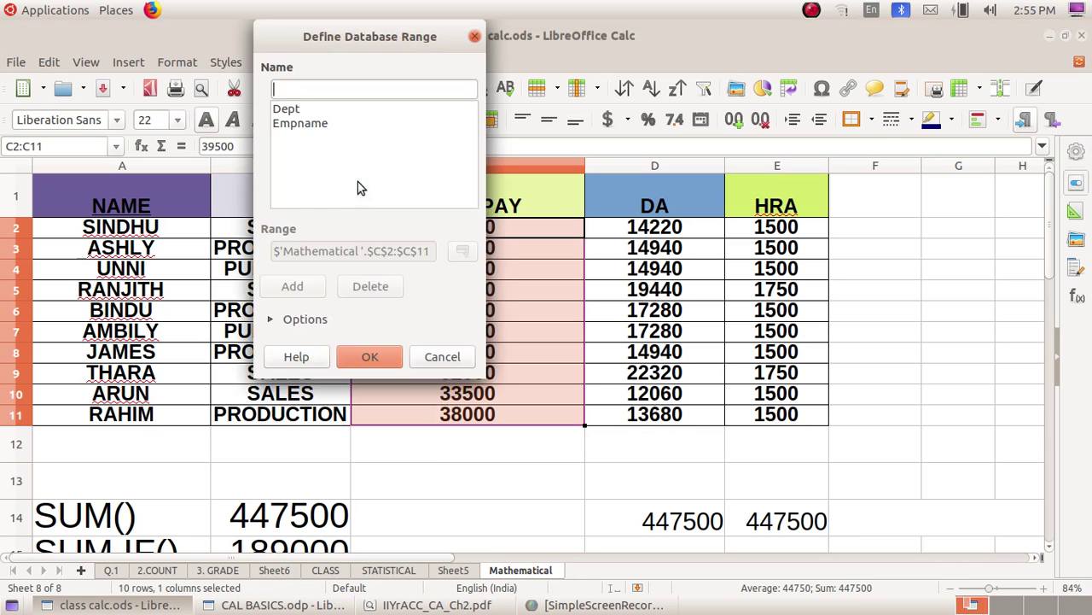
{"action": "left_click", "coordinate": [302, 111]}
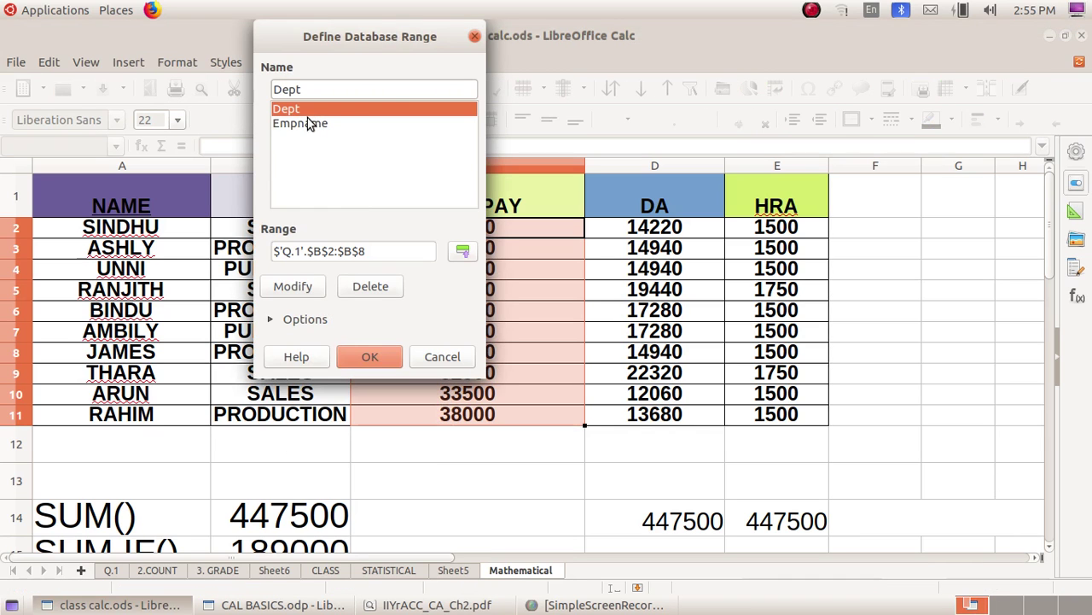
{"action": "left_click", "coordinate": [357, 291]}
{"action": "left_click", "coordinate": [391, 237]}
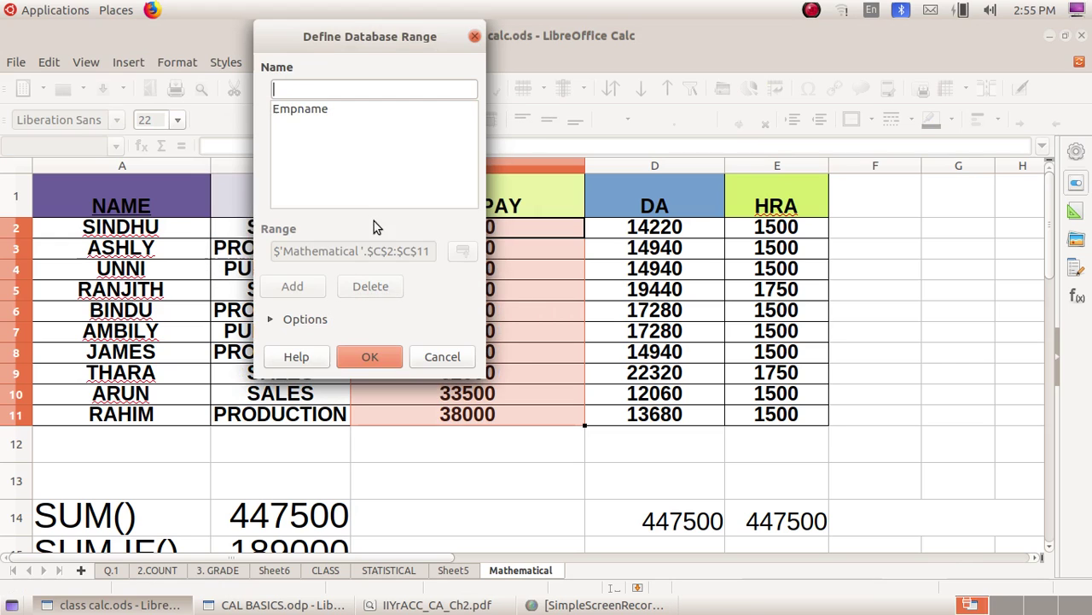
{"action": "left_click", "coordinate": [306, 111]}
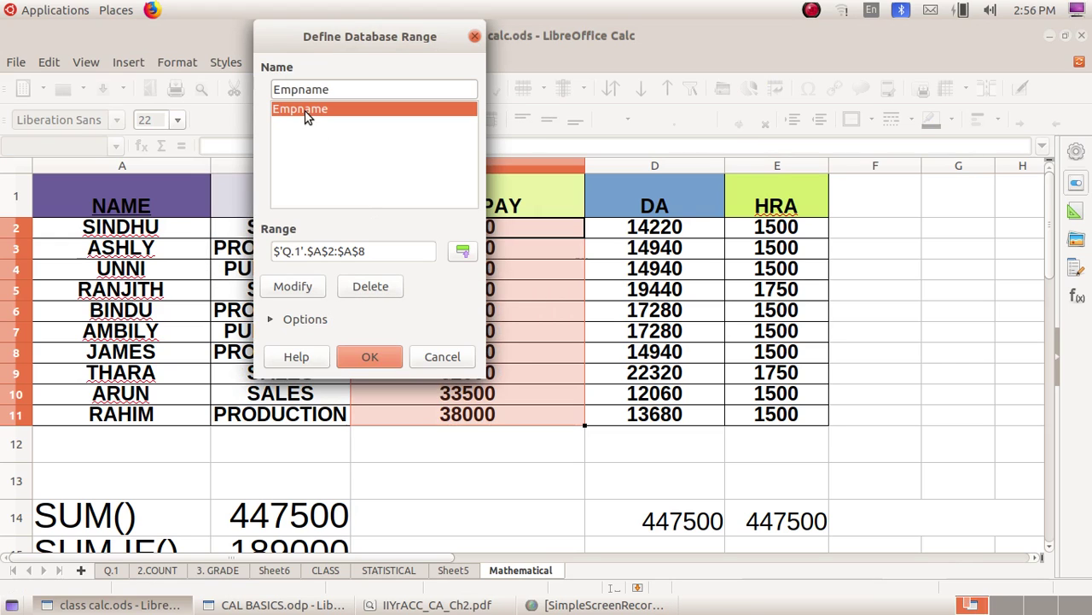
{"action": "left_click", "coordinate": [371, 287]}
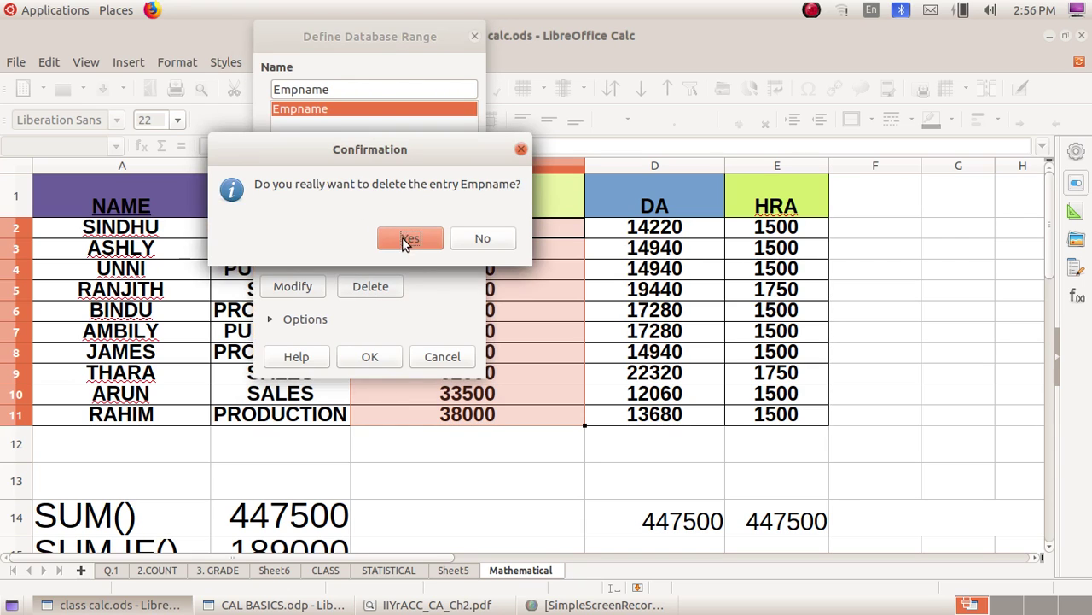
{"action": "left_click", "coordinate": [407, 240]}
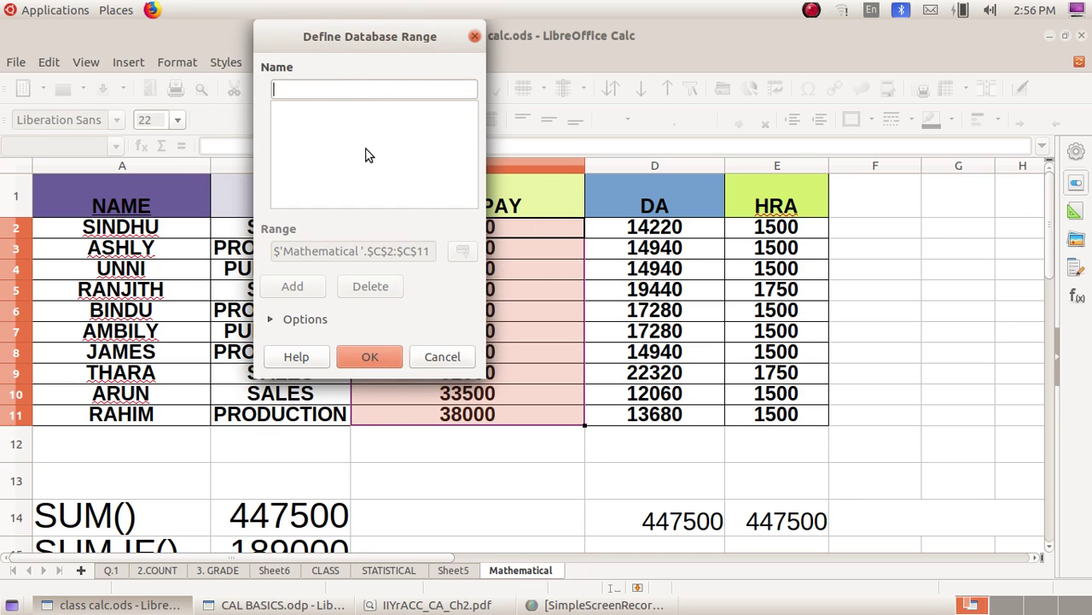
Define the selected basic pay cells C2:C11 as a database range named SALARY
{"action": "left_click", "coordinate": [325, 95]}
{"action": "type", "text": "S"}
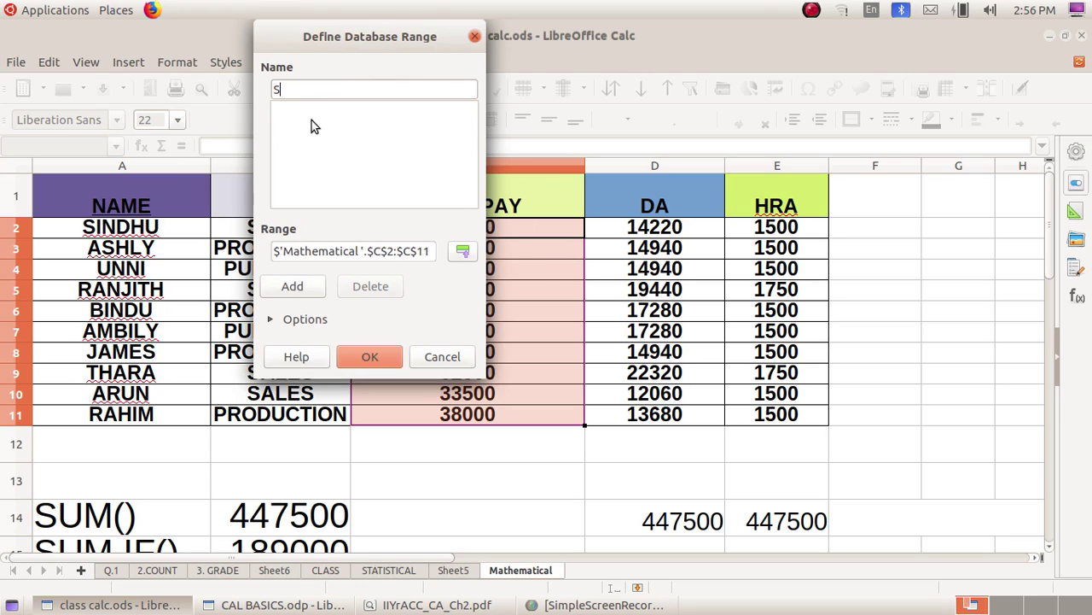
{"action": "type", "text": "ALARY"}
{"action": "left_click", "coordinate": [380, 353]}
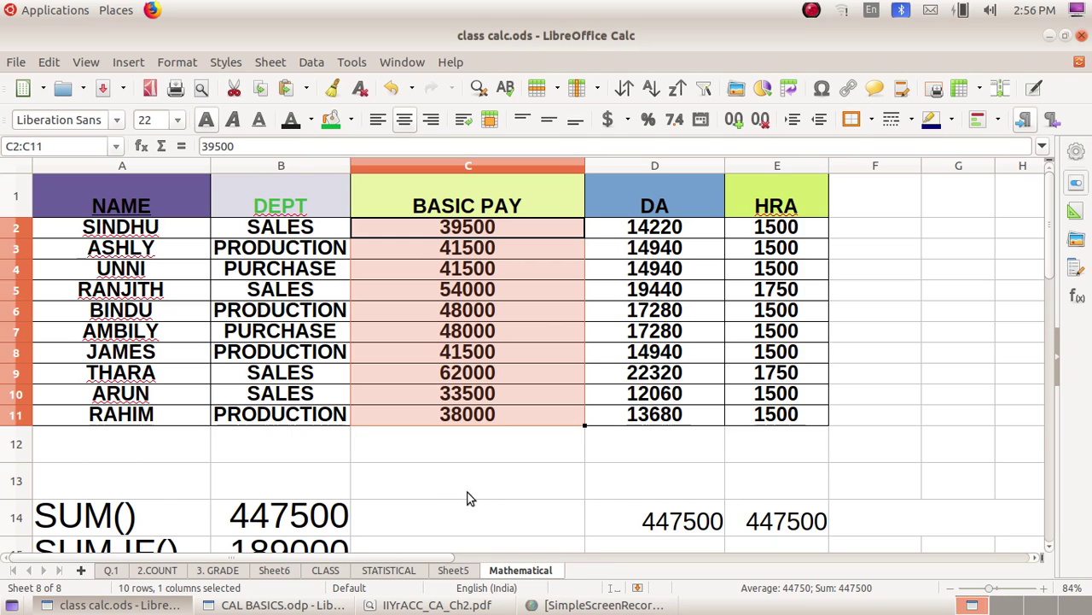
Enter the formula =SUM(SALARY) in cell C14 to total the basic pay by range name
{"action": "left_click", "coordinate": [467, 515]}
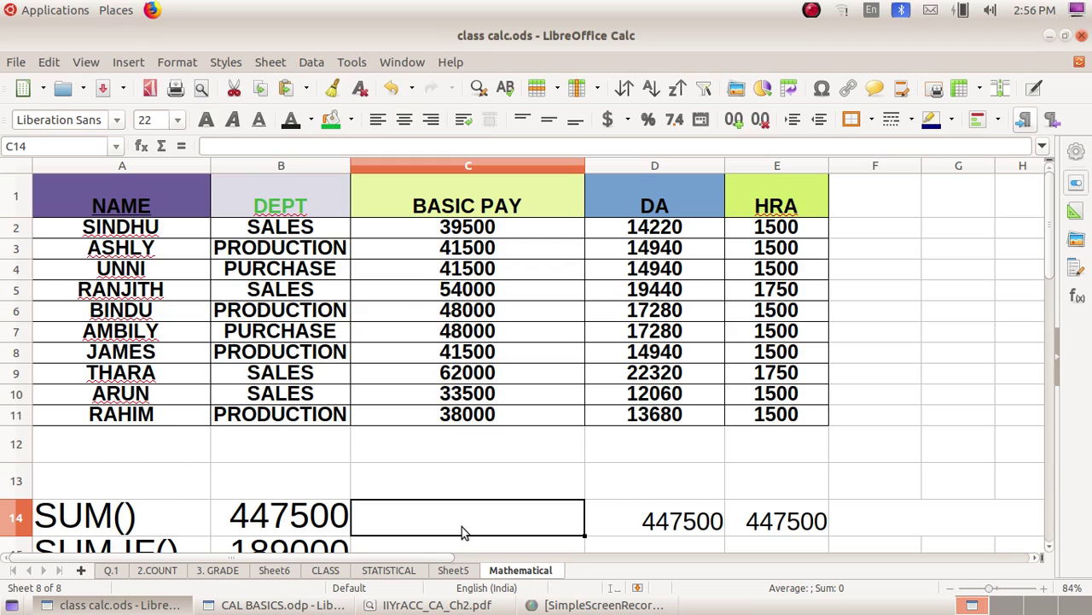
{"action": "type", "text": "=S"}
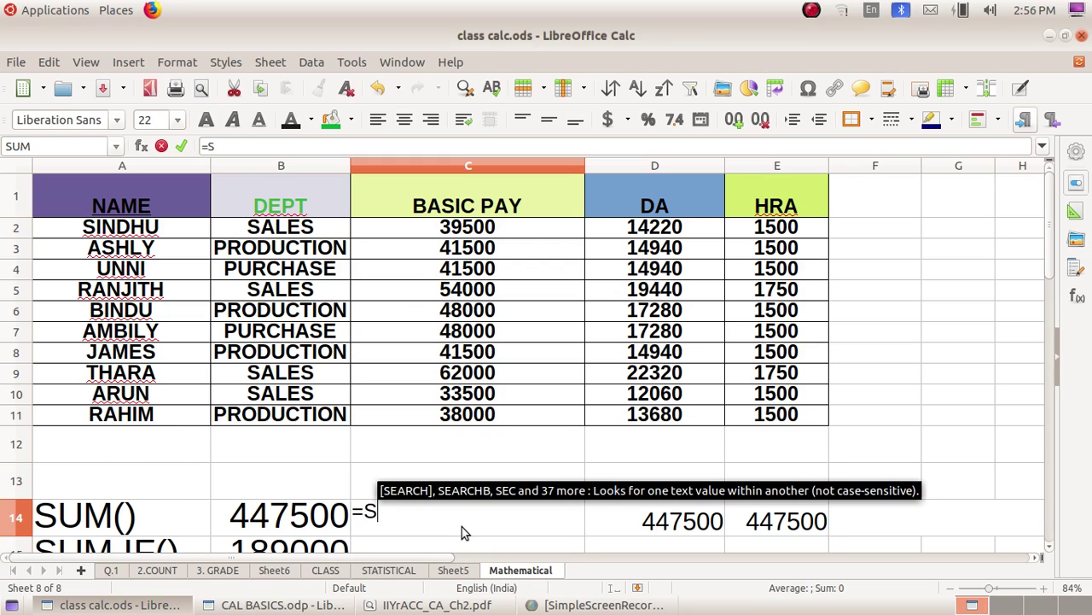
{"action": "type", "text": "UM"}
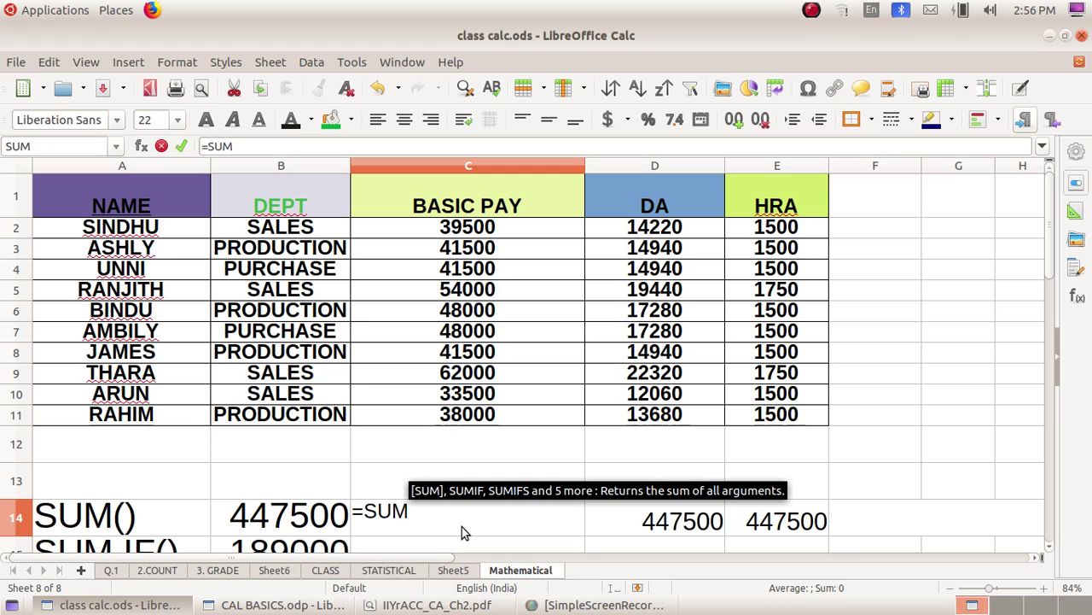
{"action": "type", "text": "(SA"}
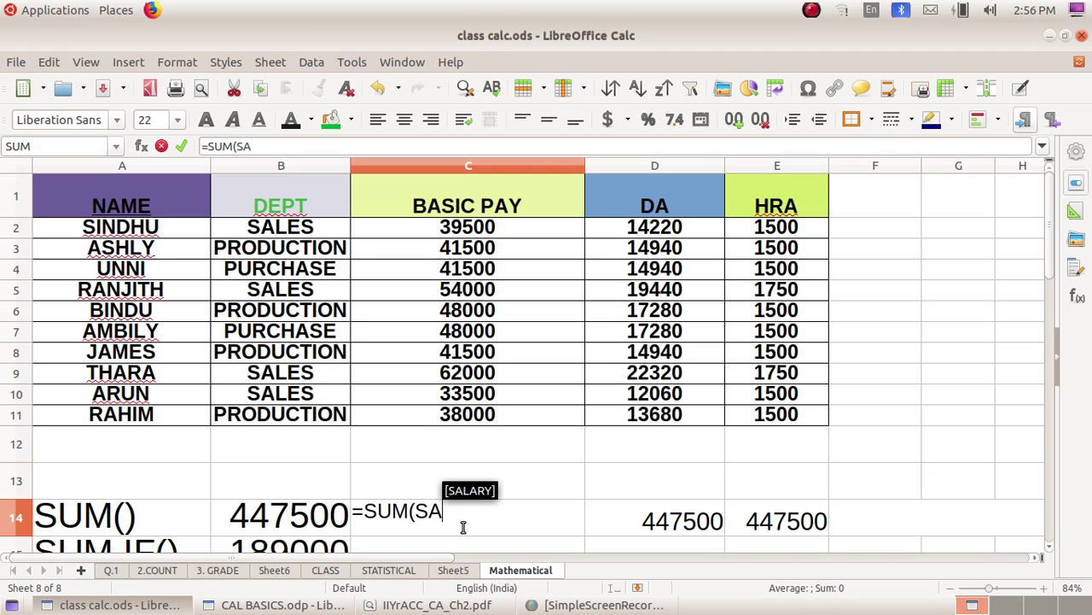
{"action": "key", "text": "Return"}
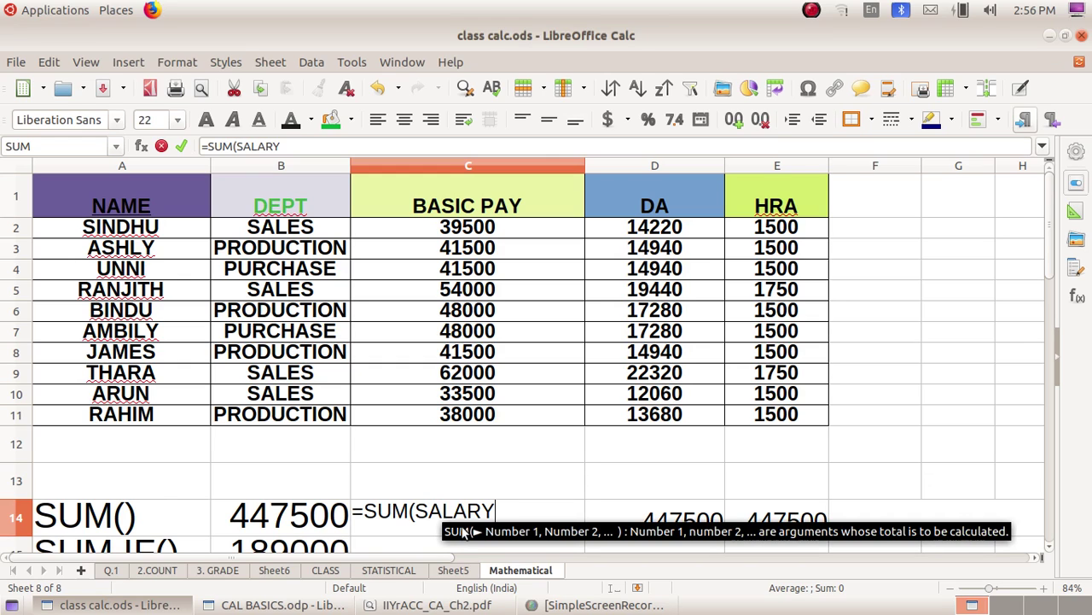
{"action": "type", "text": ")"}
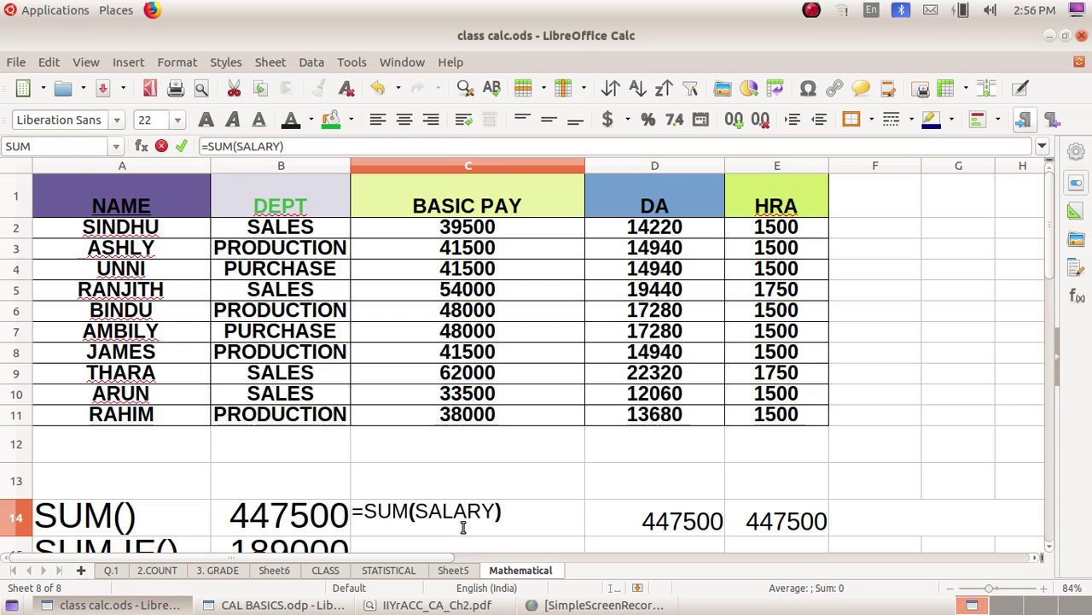
{"action": "key", "text": "Return"}
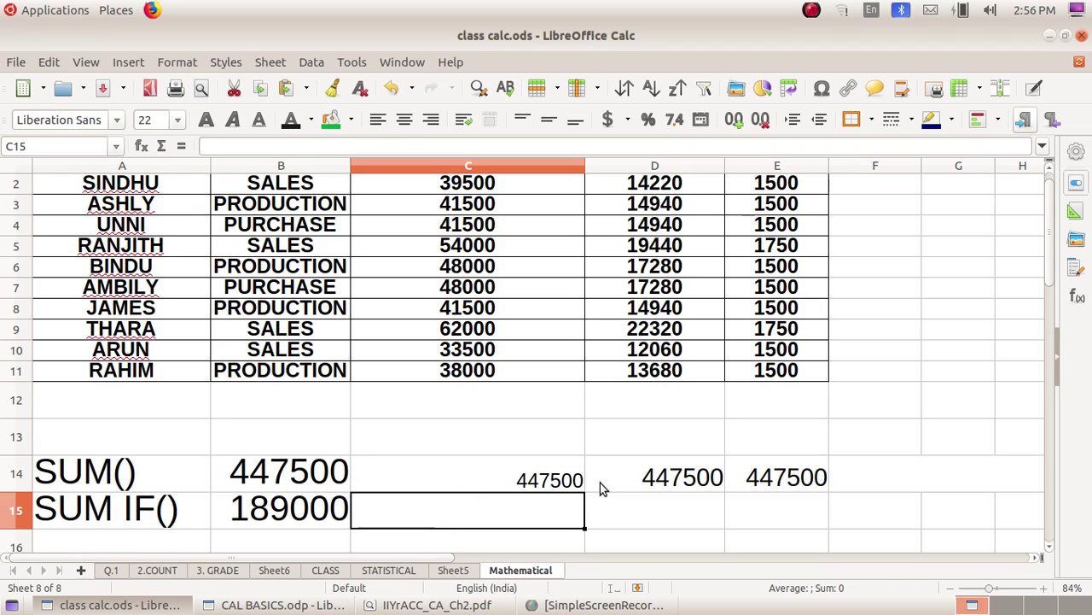
Compare how the SUM formulas in cells D14 and B14 reference the basic pay values
{"action": "left_click", "coordinate": [637, 488]}
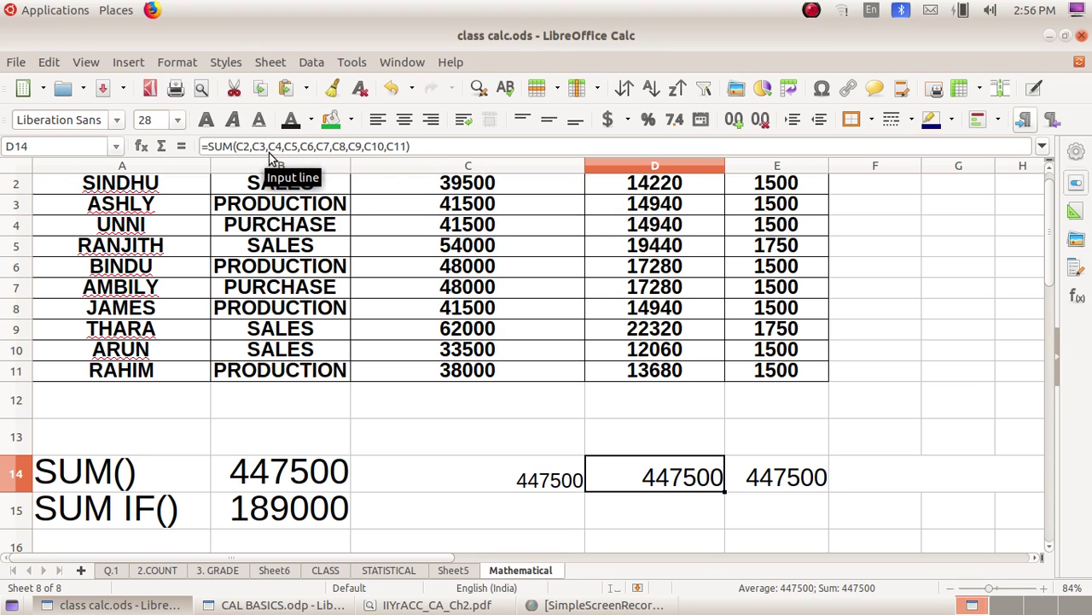
{"action": "left_click", "coordinate": [288, 472]}
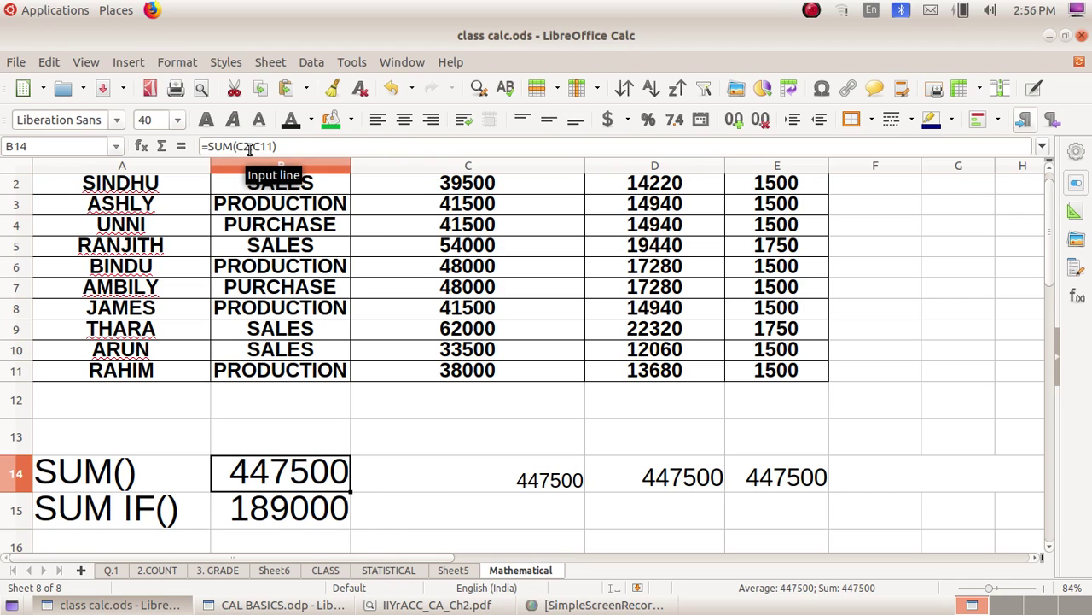
Compare how the SUM formulas in cells C14 and E14 reference the basic pay values
{"action": "left_click", "coordinate": [501, 479]}
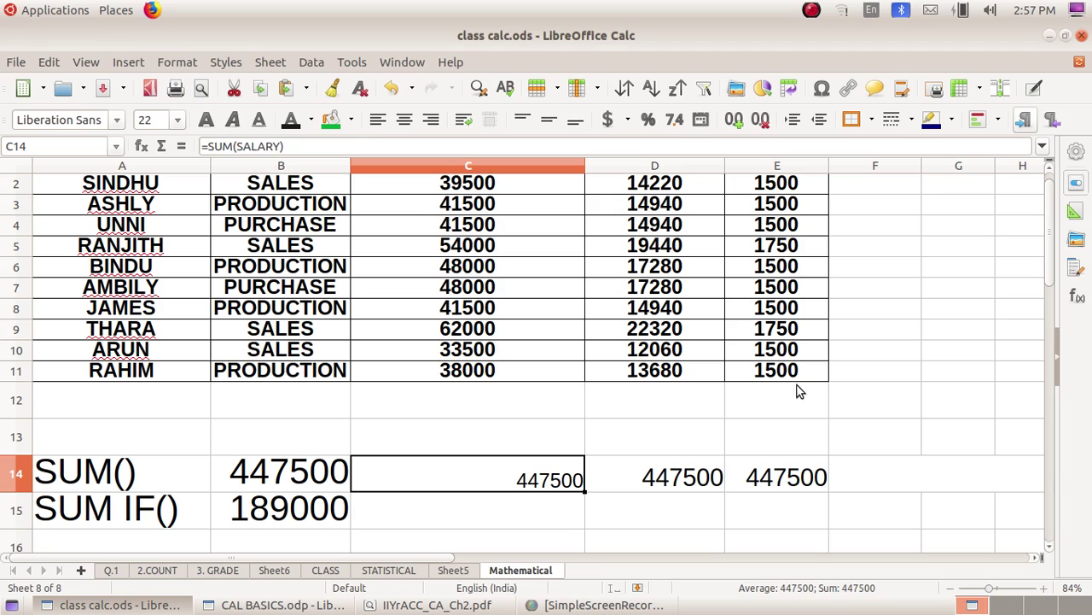
{"action": "left_click", "coordinate": [791, 484]}
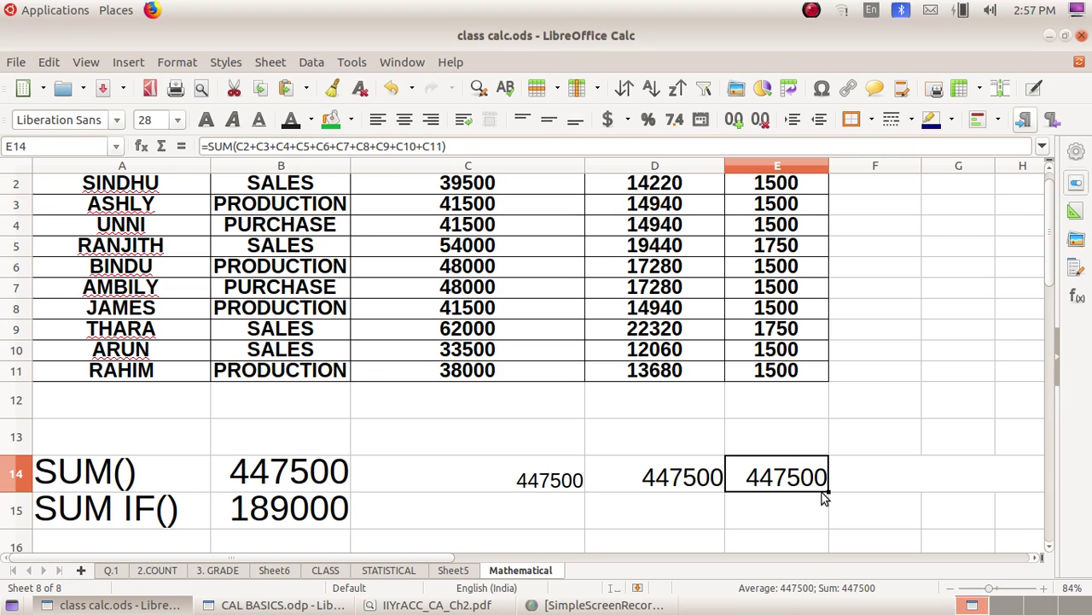
Total the basic pay cells in cell C12 with the automatic Sum function, using the suggested range C2:C11
{"action": "left_click", "coordinate": [527, 400]}
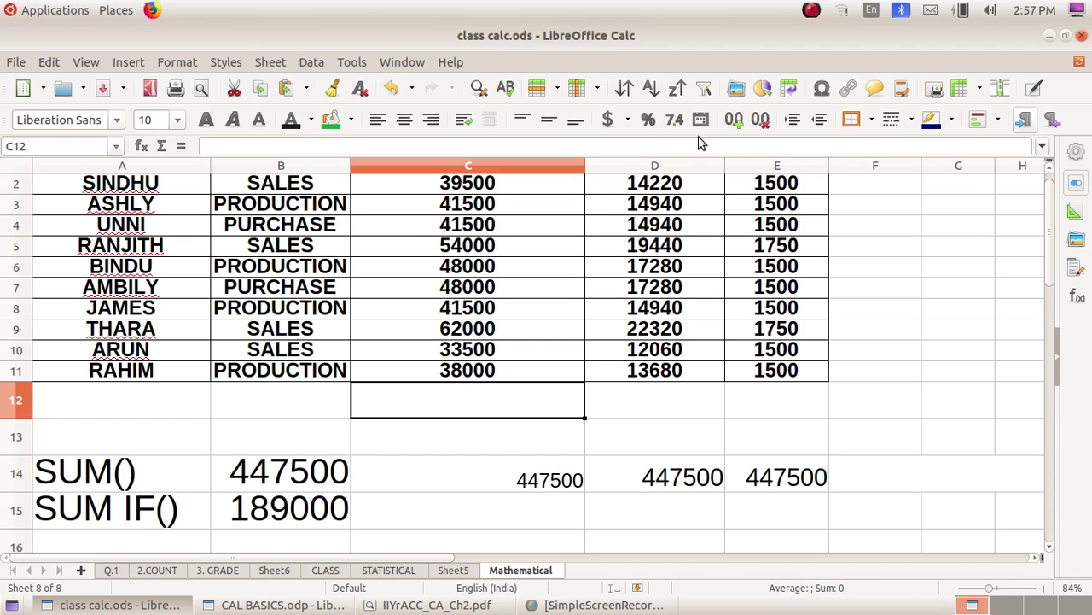
{"action": "left_click", "coordinate": [161, 148]}
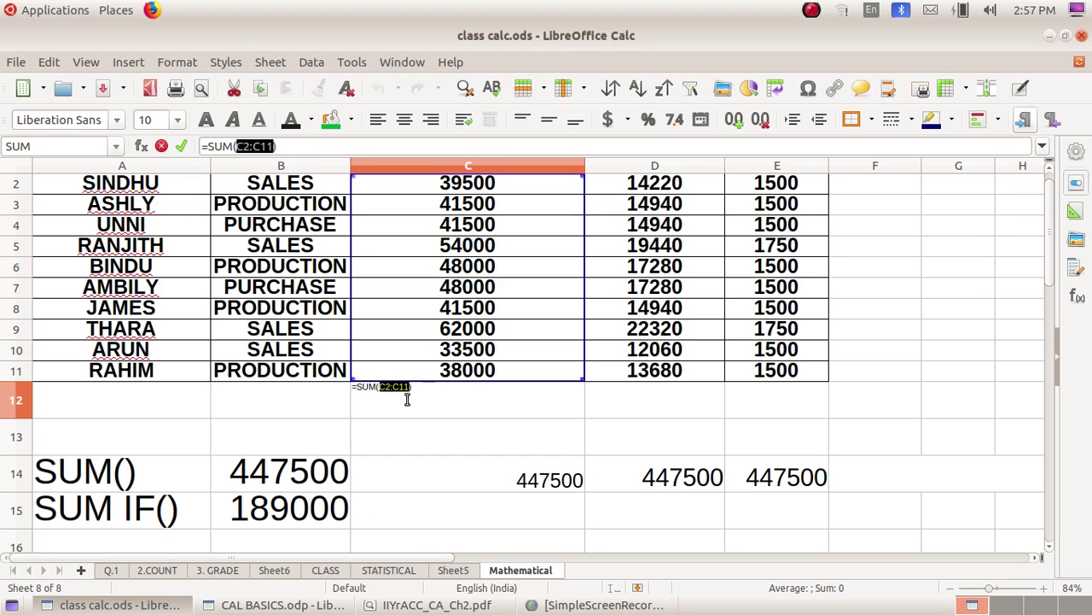
{"action": "left_click", "coordinate": [291, 147]}
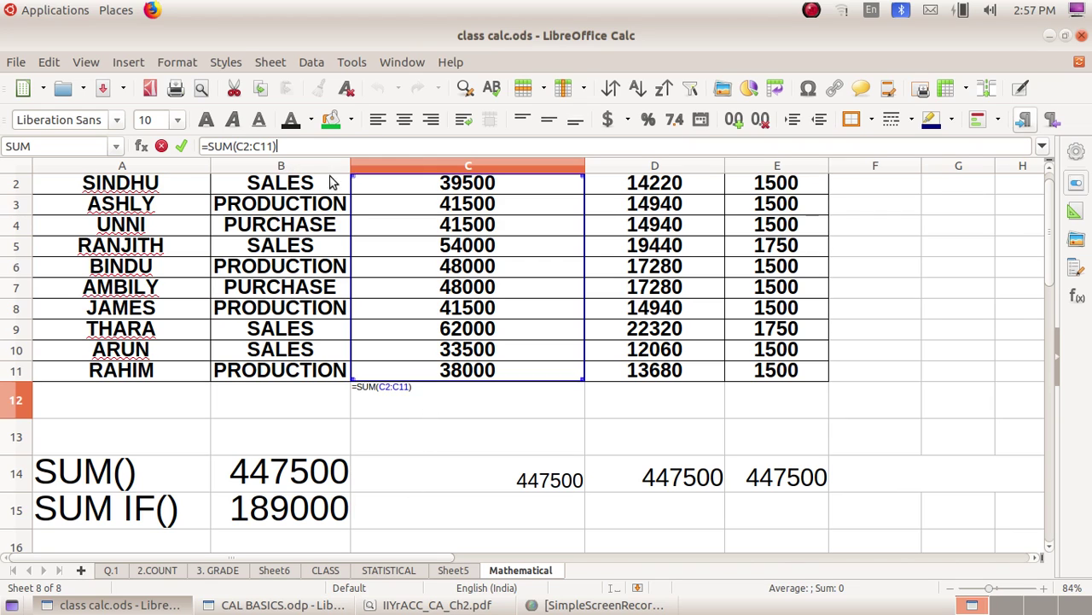
{"action": "key", "text": "Return"}
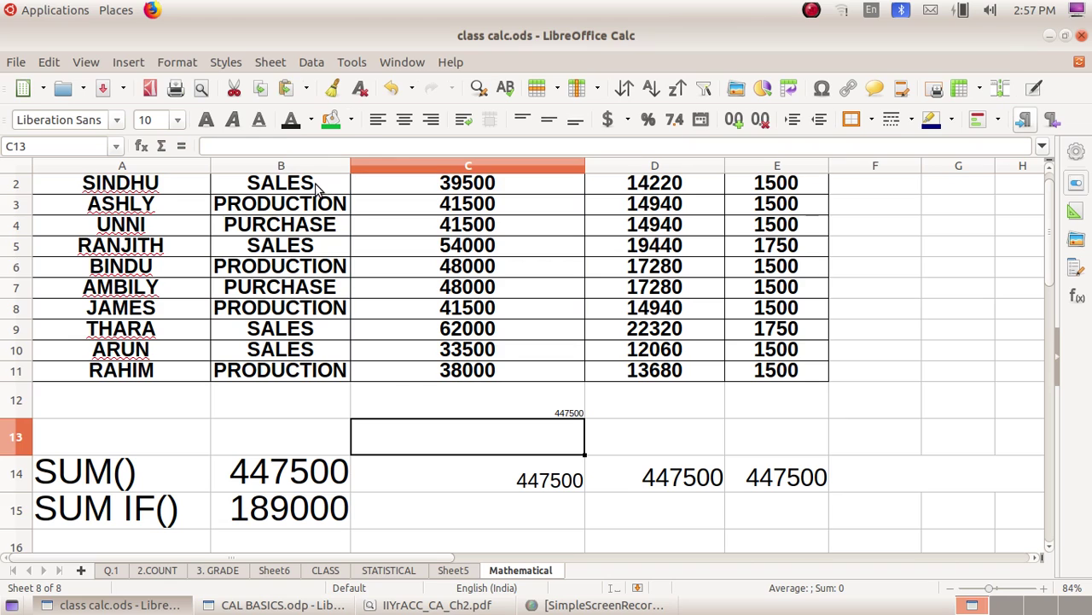
Set the font size of the basic pay total in cell C12 to 36
{"action": "key", "text": "Up"}
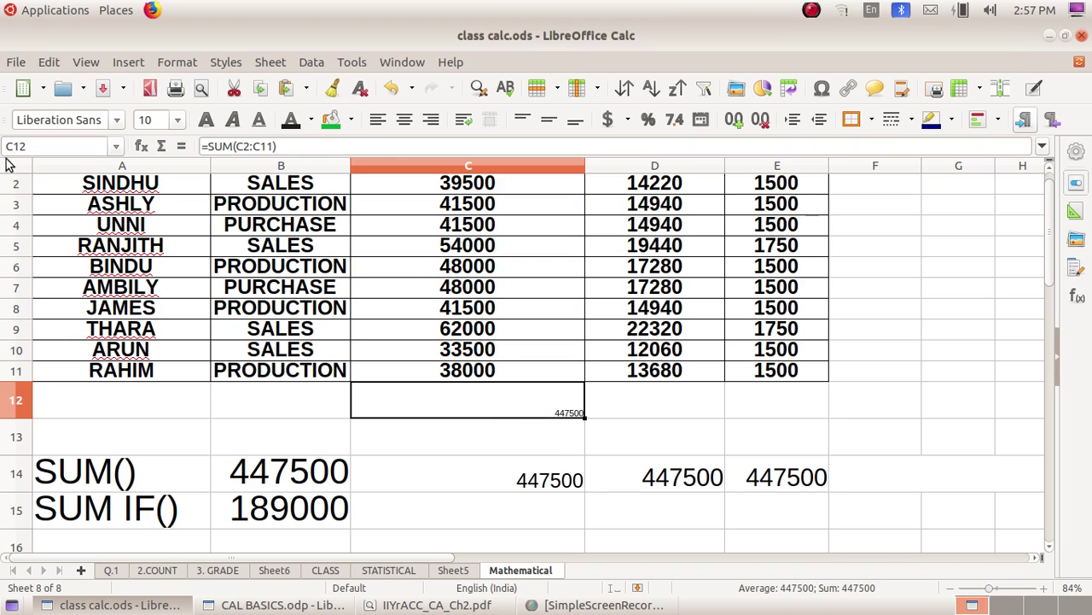
{"action": "left_click", "coordinate": [179, 121]}
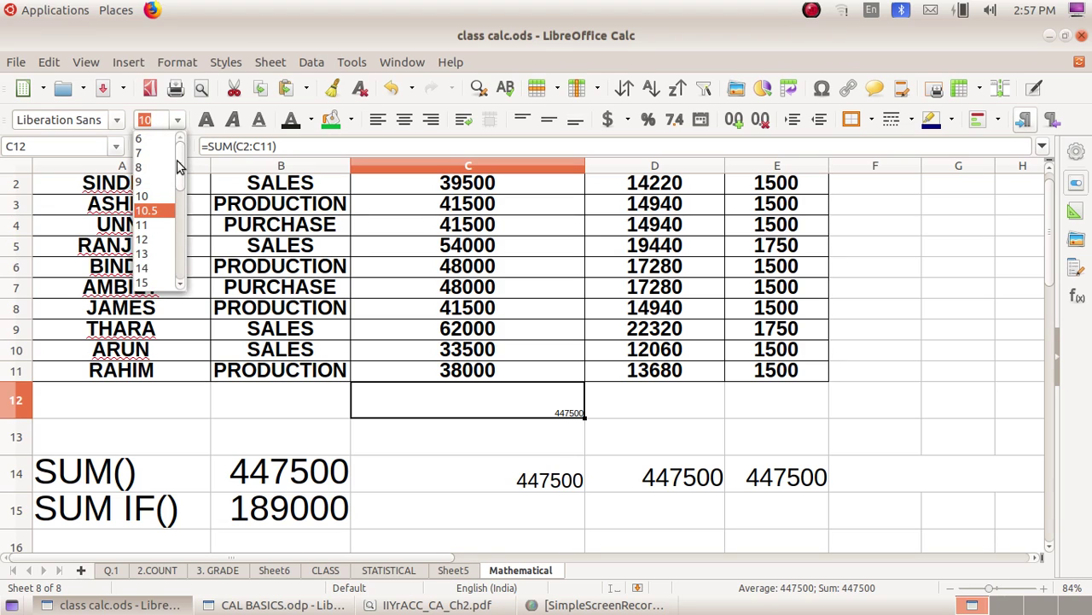
{"action": "left_click_drag", "start_coordinate": [183, 168], "coordinate": [187, 218]}
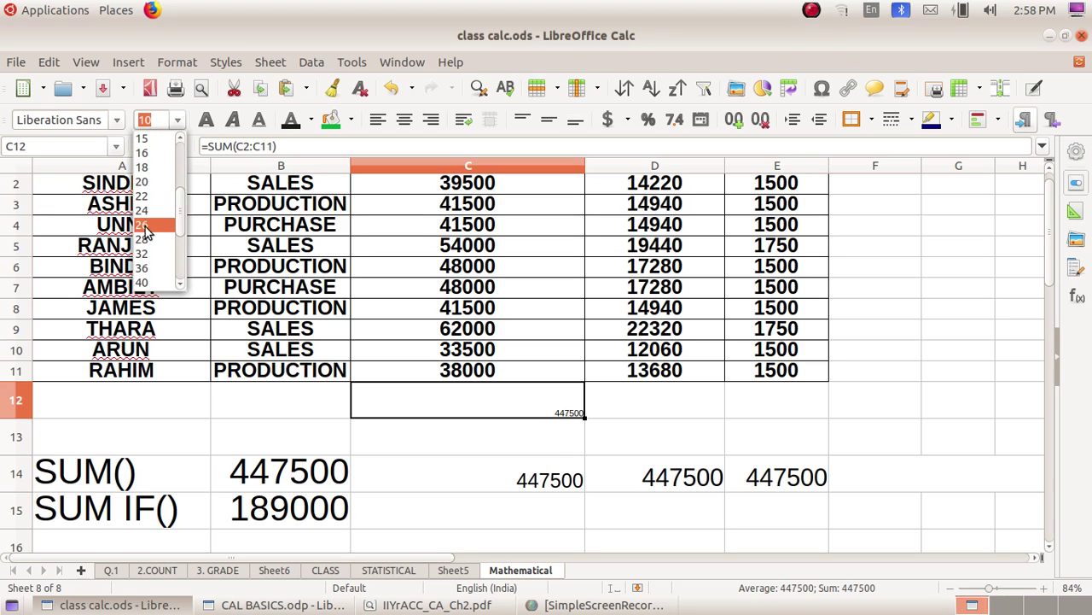
{"action": "left_click", "coordinate": [142, 268]}
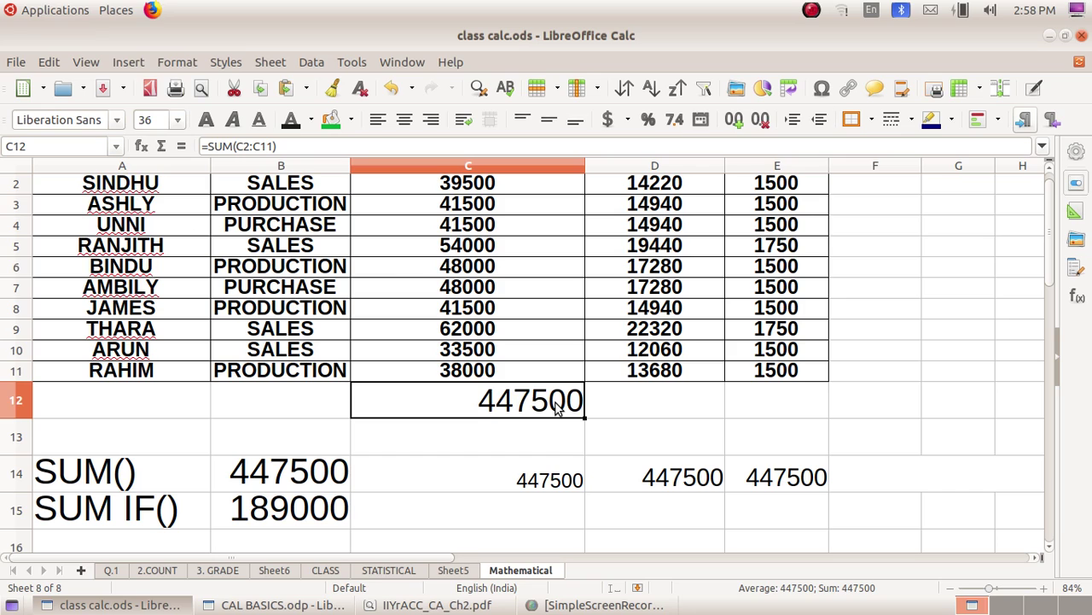
Examine the range in cell C12's SUM formula and remove the stray E14 reference from it
{"action": "left_click", "coordinate": [297, 145]}
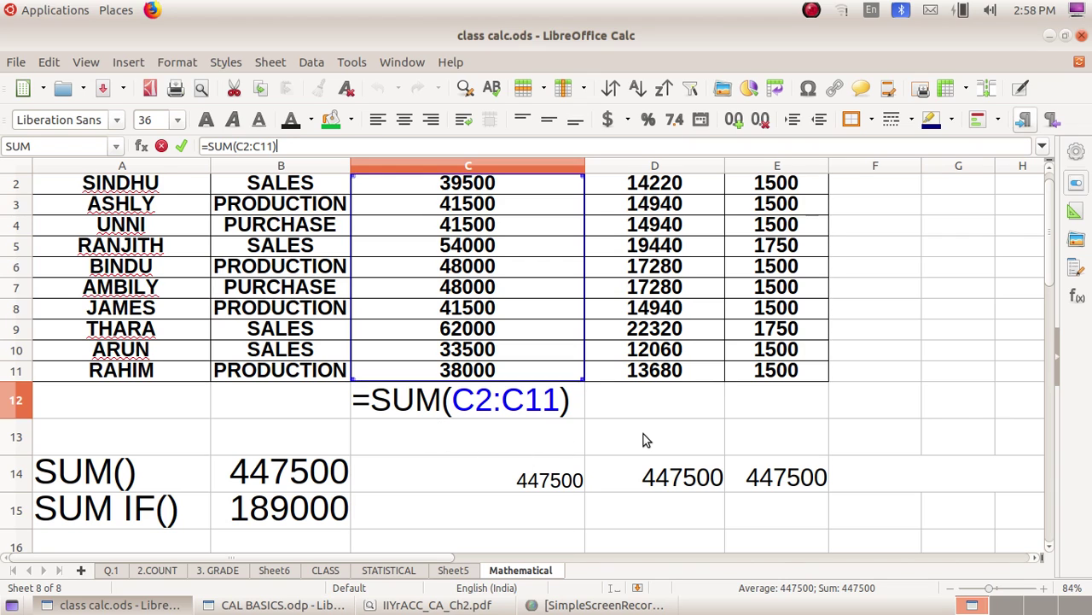
{"action": "left_click", "coordinate": [796, 483]}
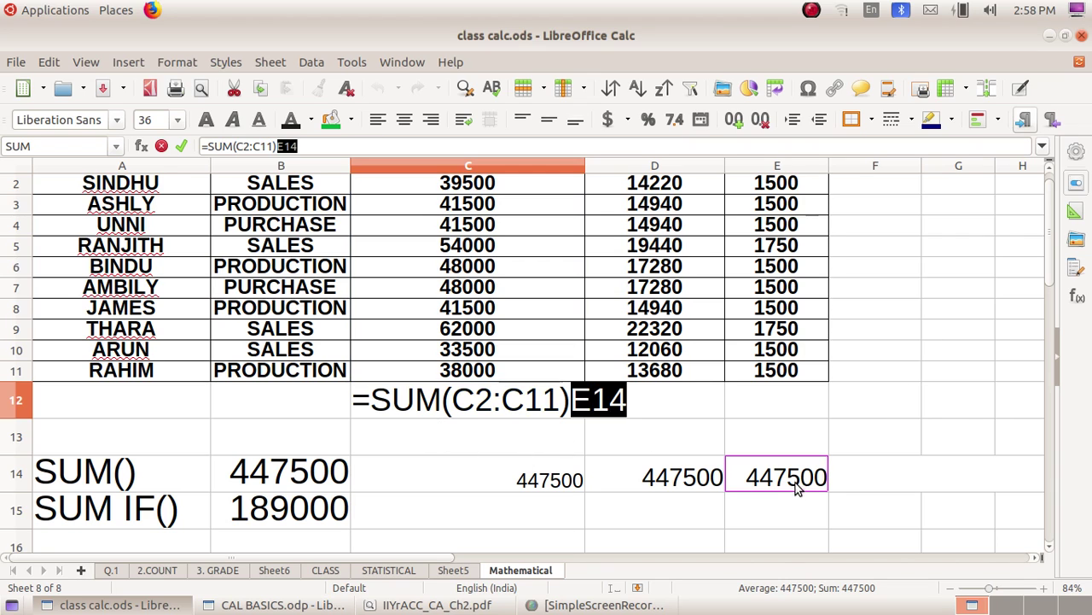
{"action": "left_click", "coordinate": [313, 149]}
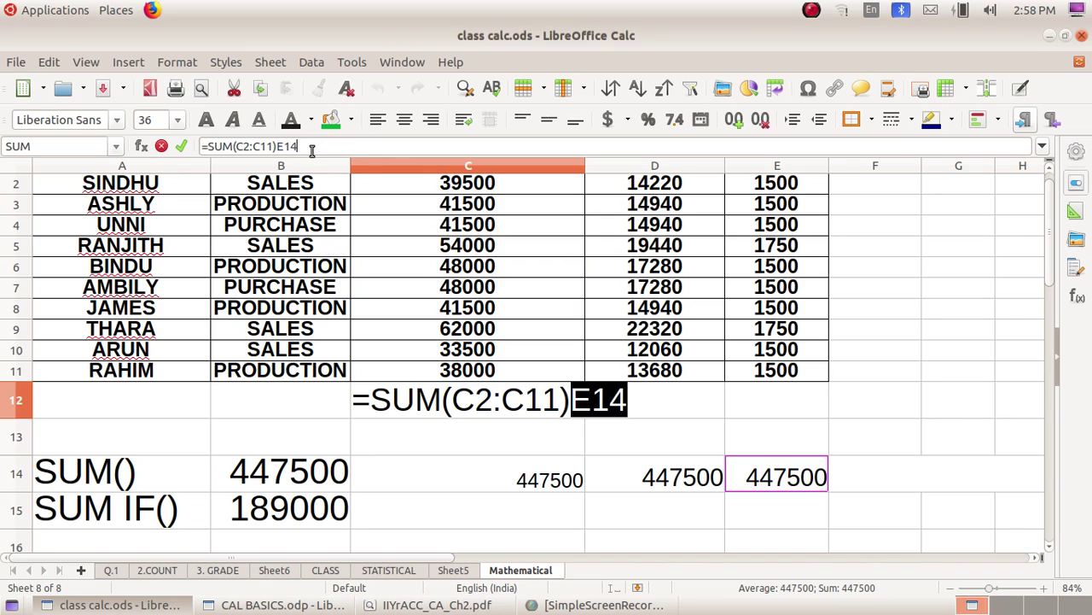
{"action": "key", "text": "BackSpace"}
{"action": "key", "text": "BackSpace"}
{"action": "key", "text": "BackSpace"}
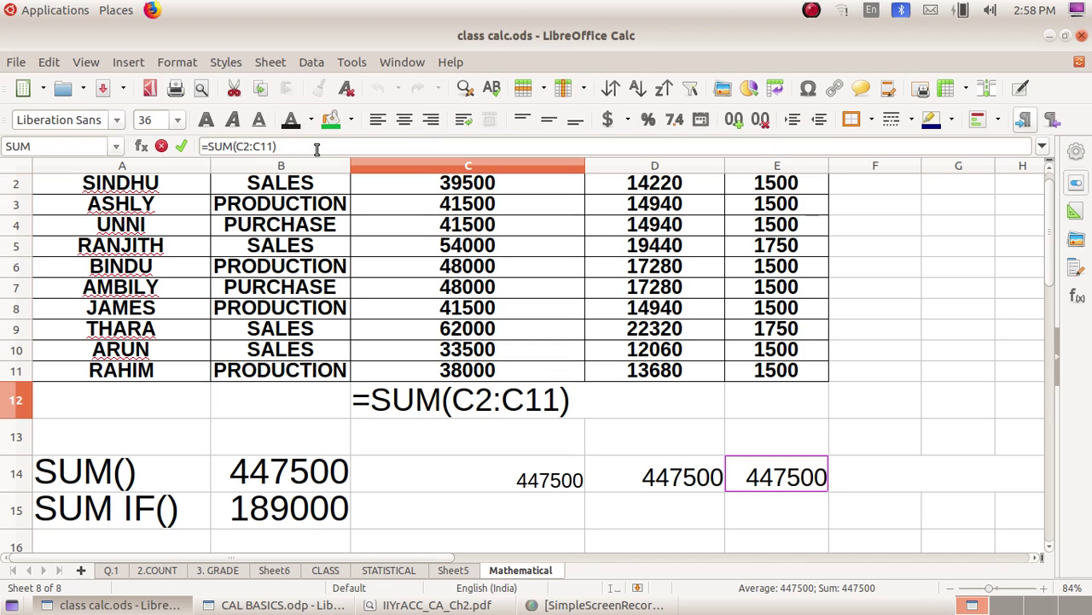
{"action": "key", "text": "Return"}
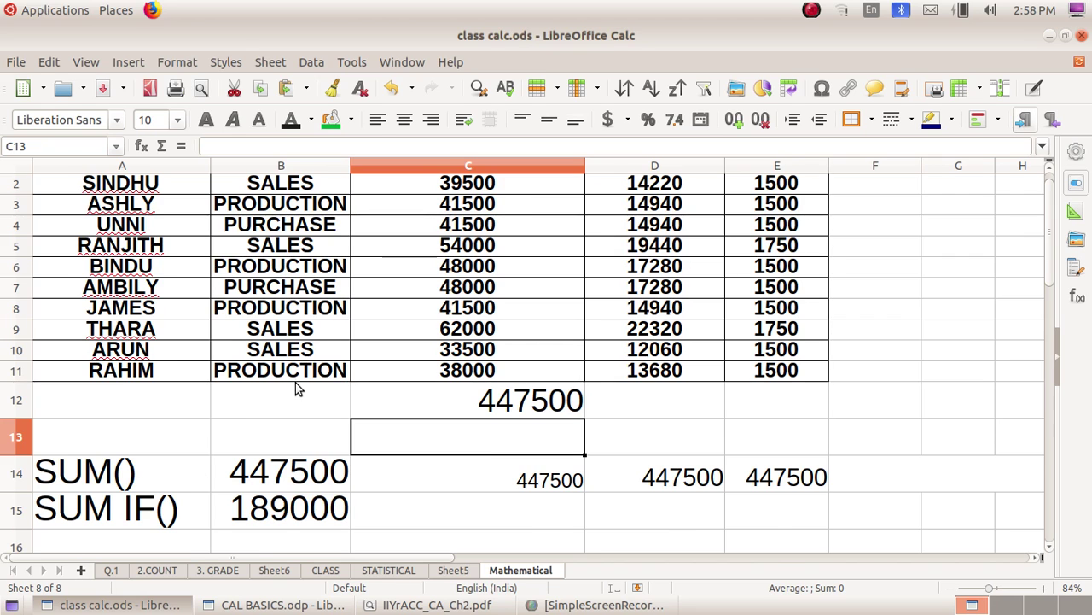
Examine the SUMIF formula in cell B15 and the department and basic pay ranges it references
{"action": "scroll", "coordinate": [295, 383], "scroll_direction": "up", "scroll_amount": 1}
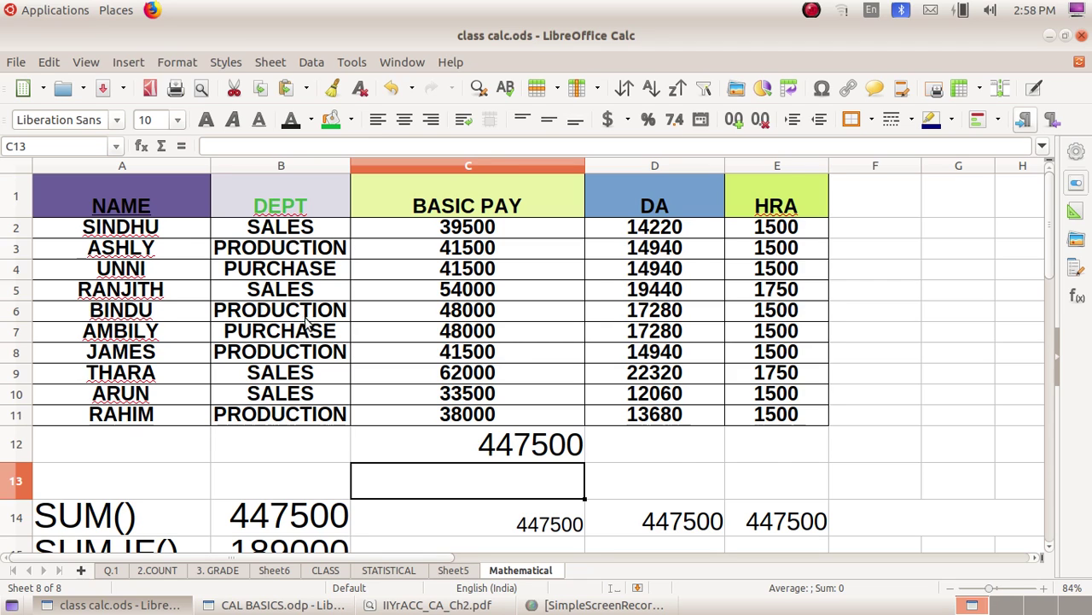
{"action": "scroll", "coordinate": [301, 341], "scroll_direction": "down", "scroll_amount": 1}
{"action": "left_click", "coordinate": [254, 480]}
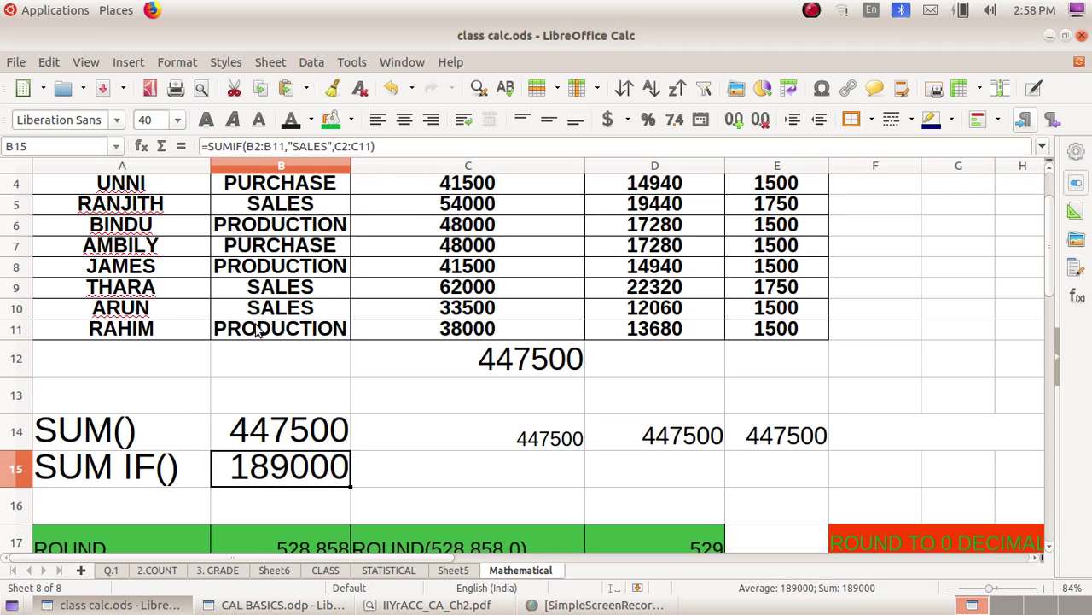
{"action": "scroll", "coordinate": [260, 333], "scroll_direction": "up", "scroll_amount": 1}
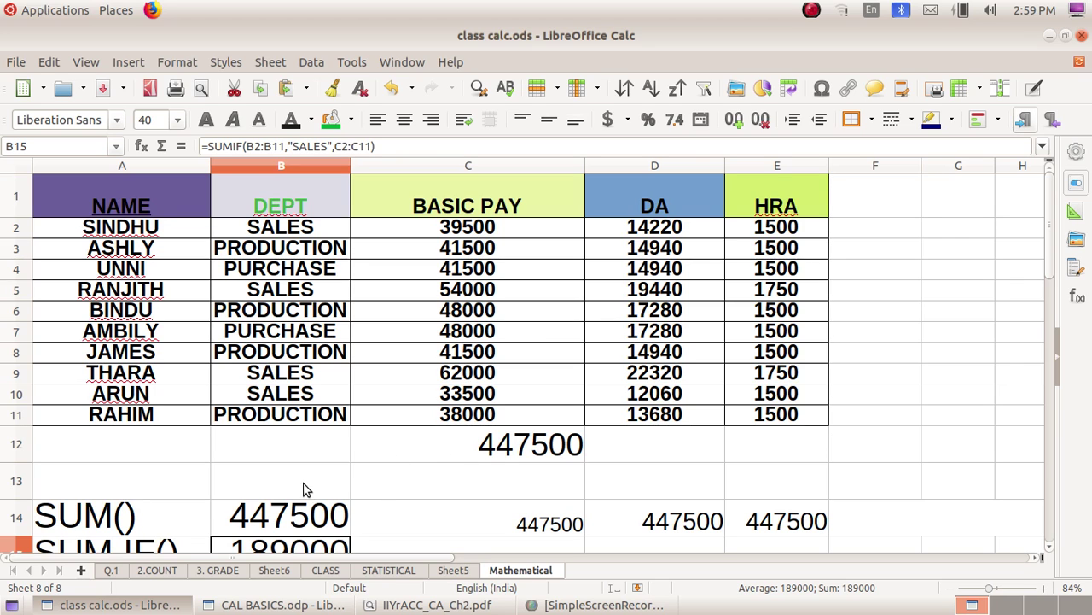
{"action": "scroll", "coordinate": [282, 513], "scroll_direction": "down", "scroll_amount": 1}
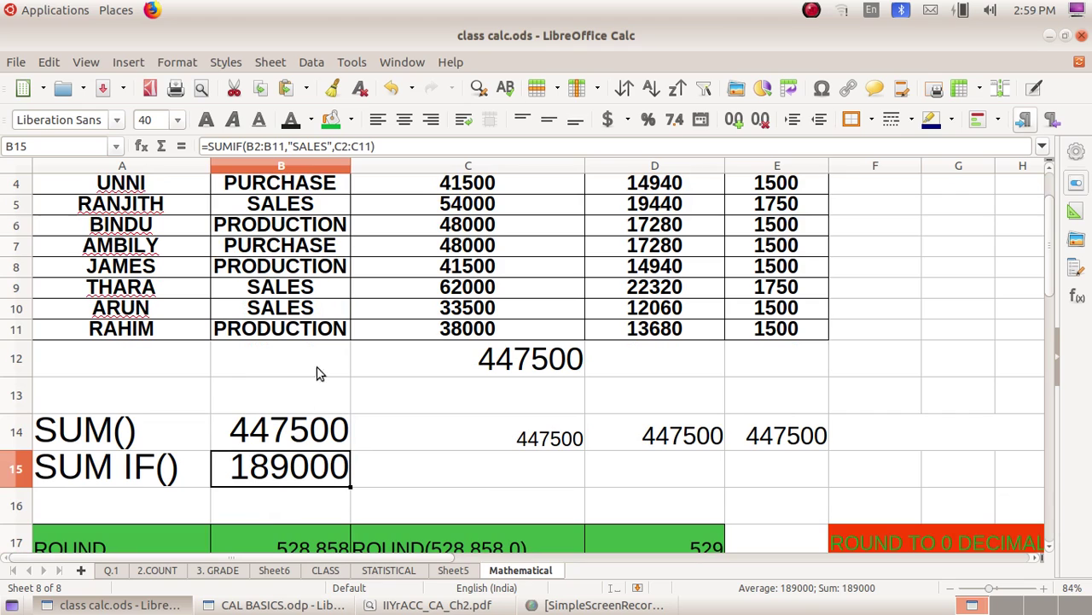
{"action": "left_click", "coordinate": [391, 142]}
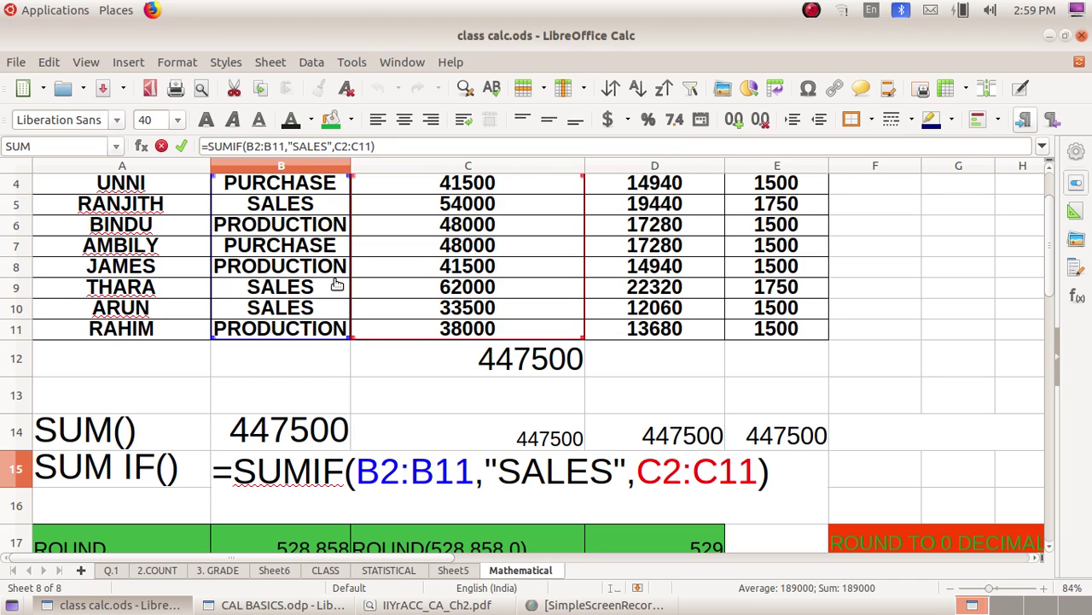
{"action": "scroll", "coordinate": [256, 478], "scroll_direction": "down", "scroll_amount": 1}
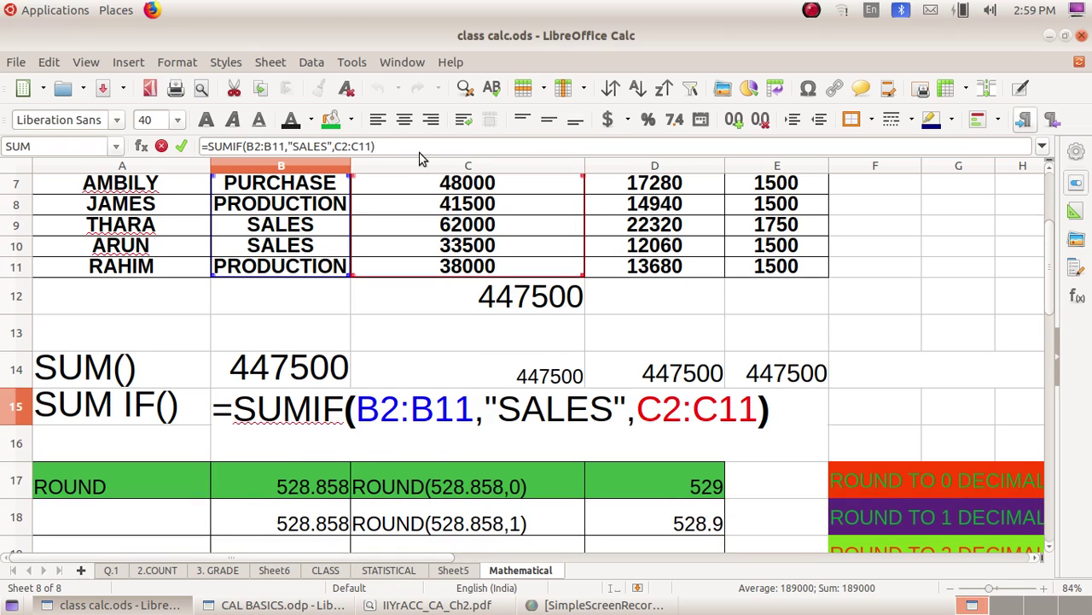
{"action": "left_click", "coordinate": [393, 145]}
{"action": "key", "text": "Return"}
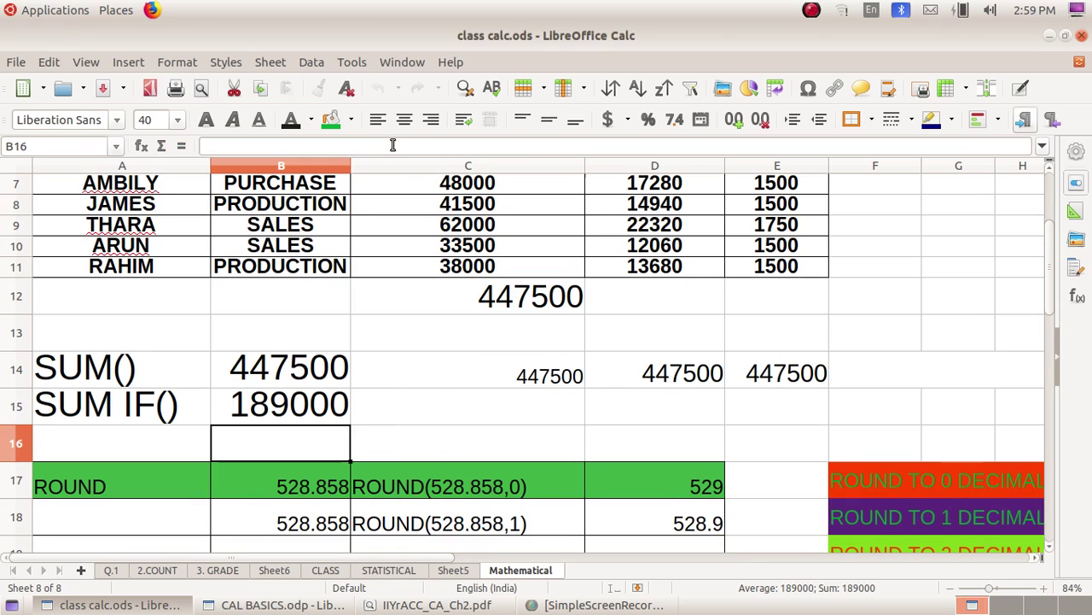
Start a SUMIF formula in cell B16 with the department cells B2:B11 as the range to evaluate
{"action": "type", "text": "="}
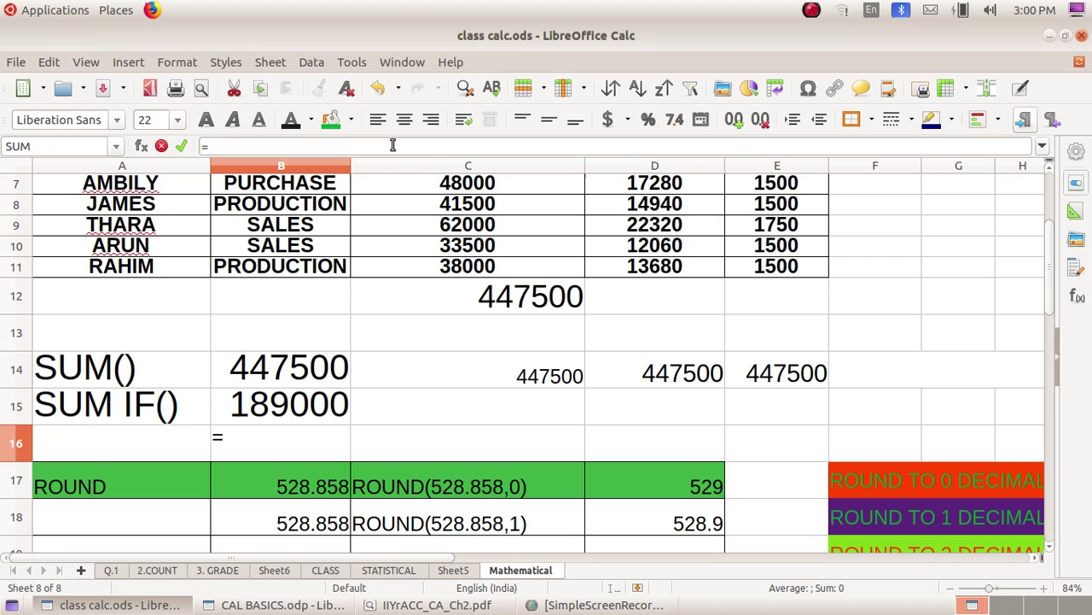
{"action": "type", "text": "SUMIF"}
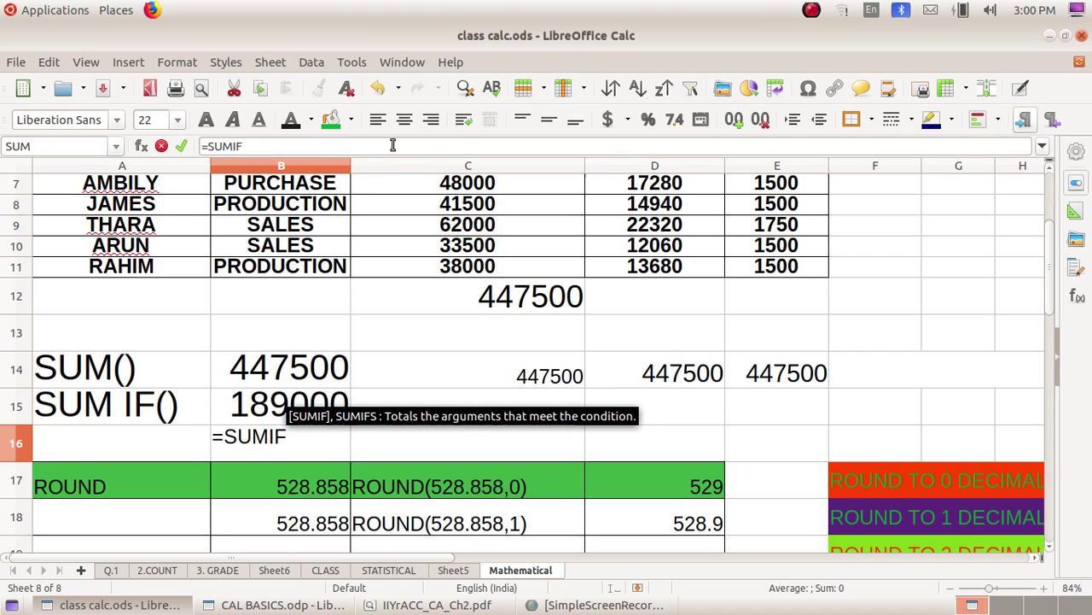
{"action": "type", "text": "("}
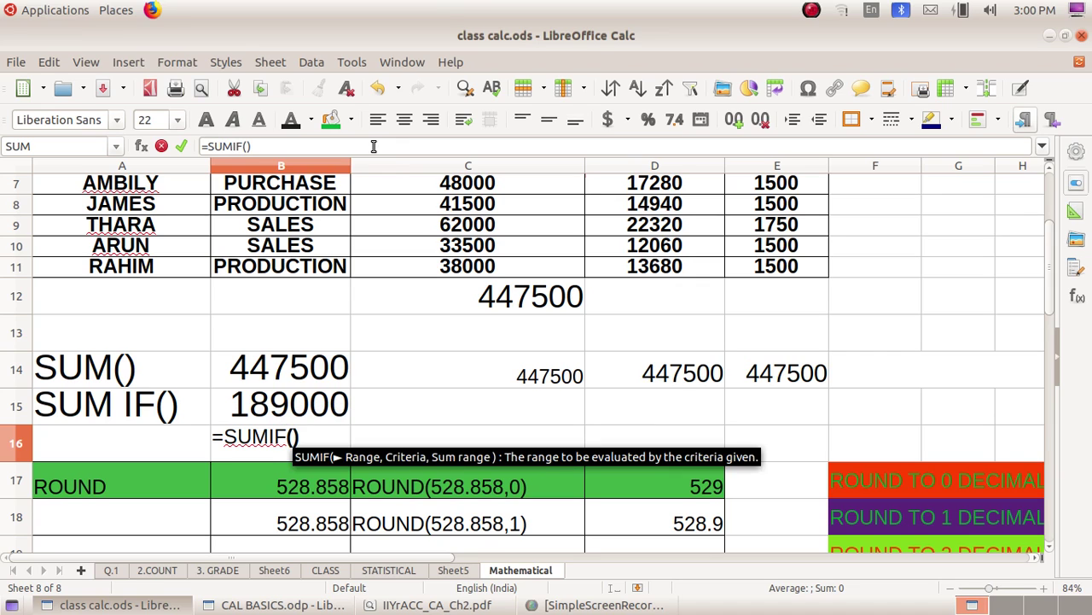
{"action": "scroll", "coordinate": [284, 314], "scroll_direction": "up", "scroll_amount": 2}
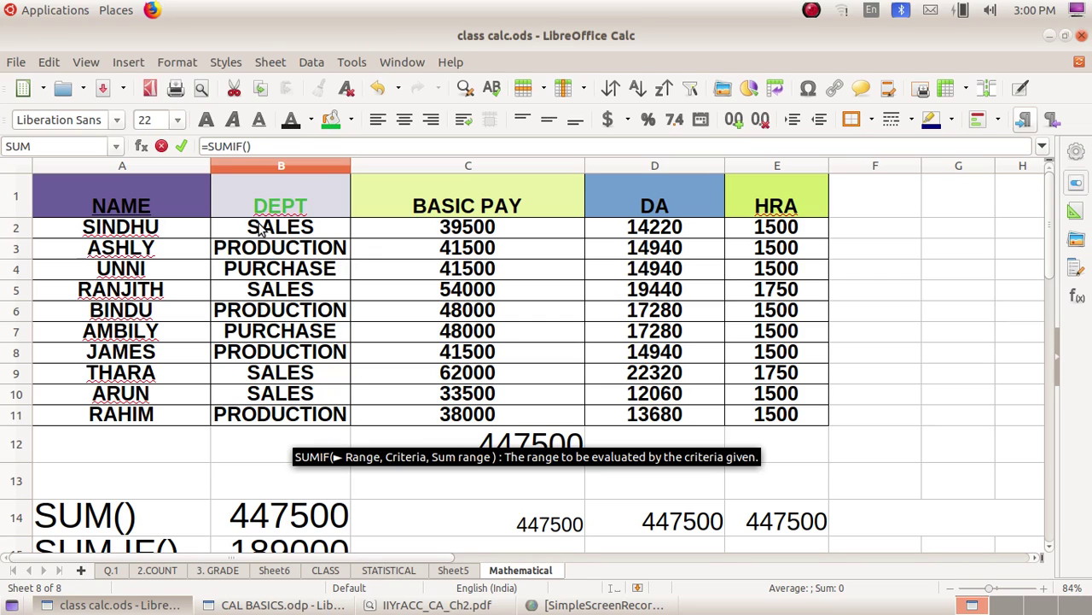
{"action": "left_click_drag", "start_coordinate": [260, 226], "coordinate": [262, 409]}
{"action": "type", "text": ","}
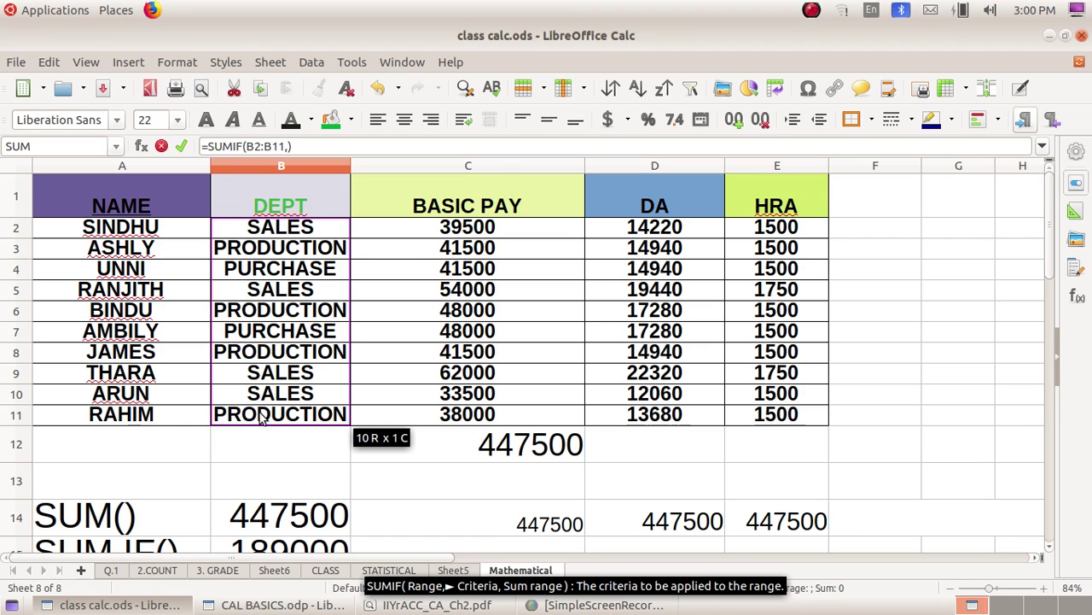
Complete the SUMIF formula in cell B16 with the criterion "PRODUCTION" and the basic pay cells C2:C11 as the sum range
{"action": "scroll", "coordinate": [305, 468], "scroll_direction": "down", "scroll_amount": 2}
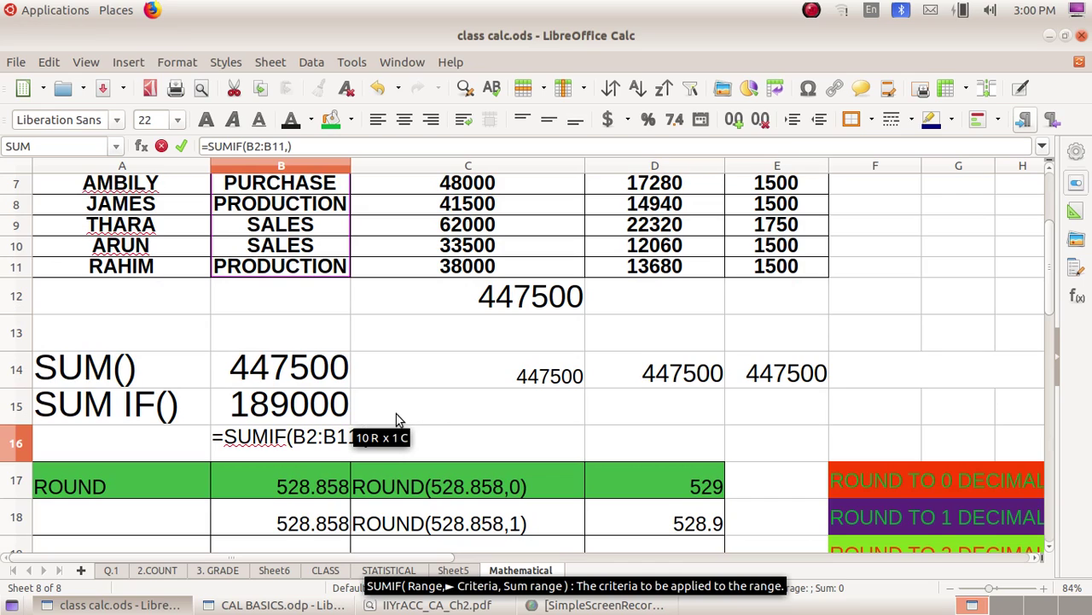
{"action": "type", "text": "\""}
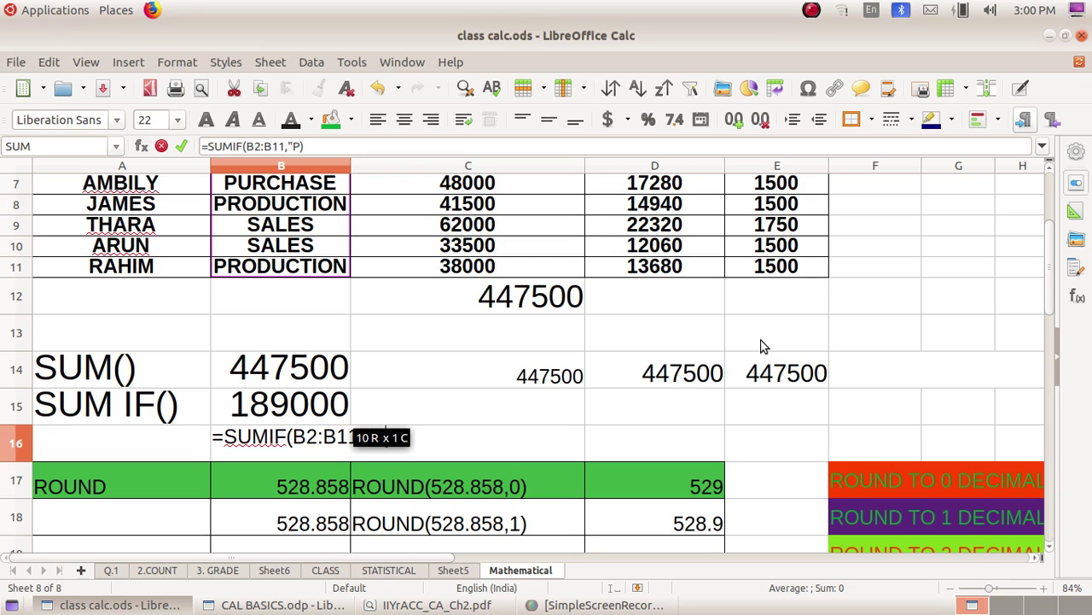
{"action": "type", "text": "PRO"}
{"action": "type", "text": "D"}
{"action": "type", "text": "UCTIO"}
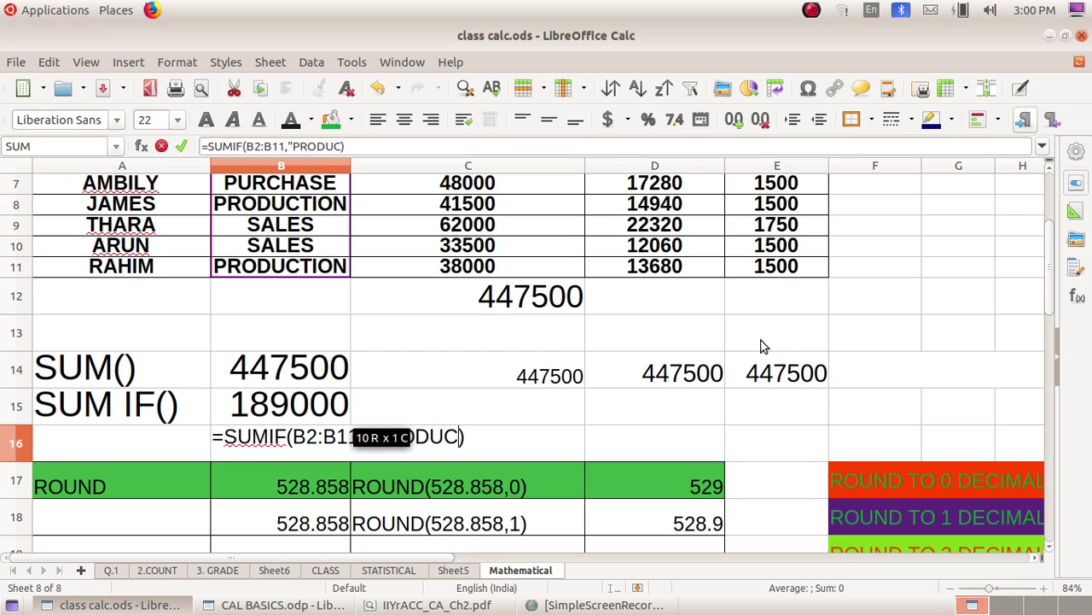
{"action": "type", "text": "N"}
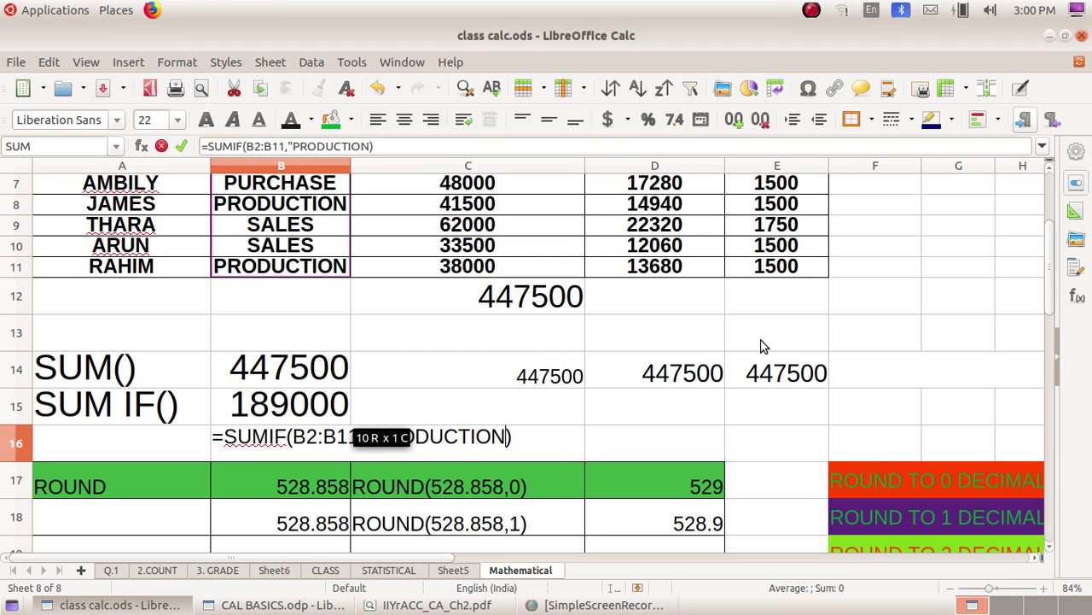
{"action": "type", "text": "\""}
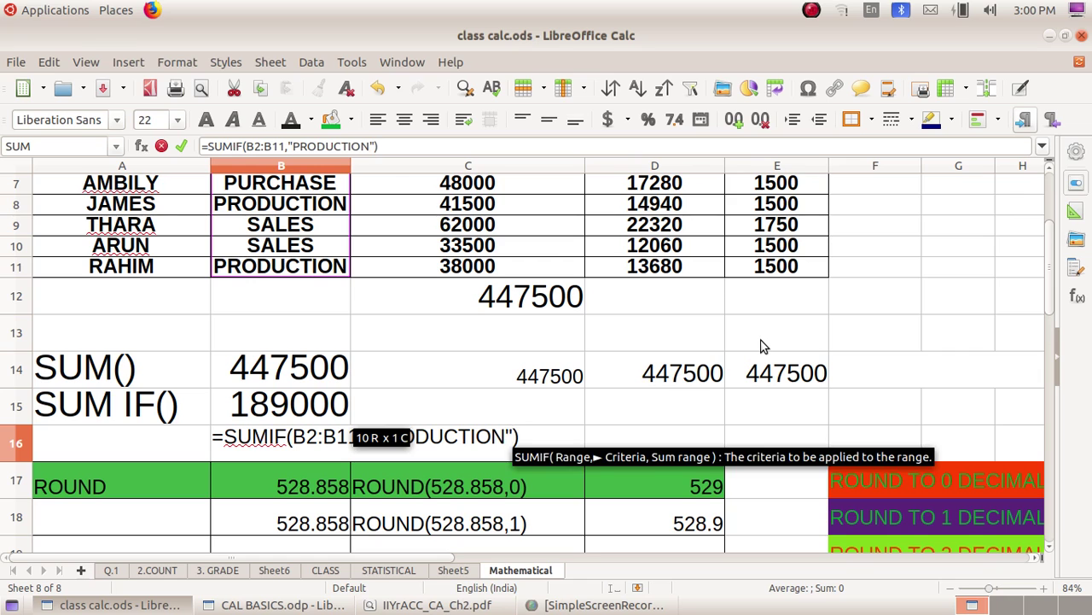
{"action": "type", "text": ","}
{"action": "scroll", "coordinate": [503, 273], "scroll_direction": "up", "scroll_amount": 2}
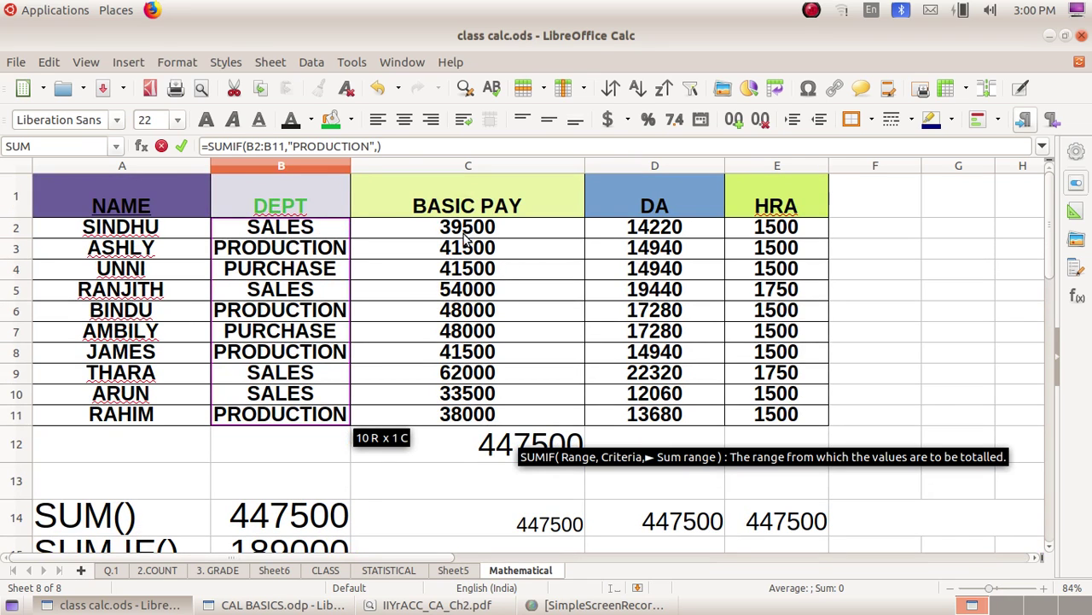
{"action": "left_click_drag", "start_coordinate": [469, 232], "coordinate": [461, 418]}
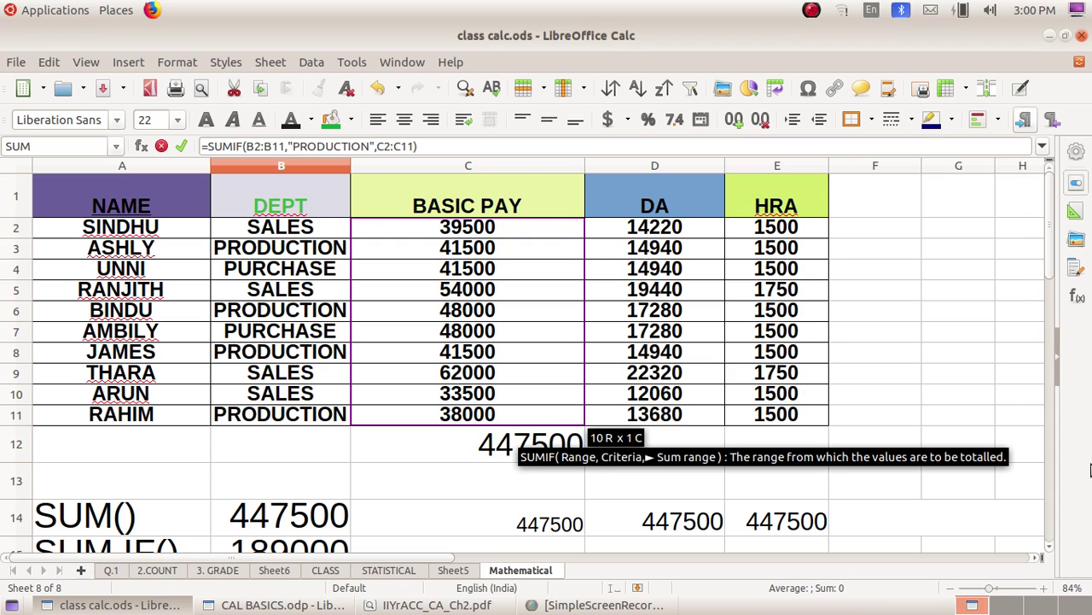
{"action": "key", "text": "Return"}
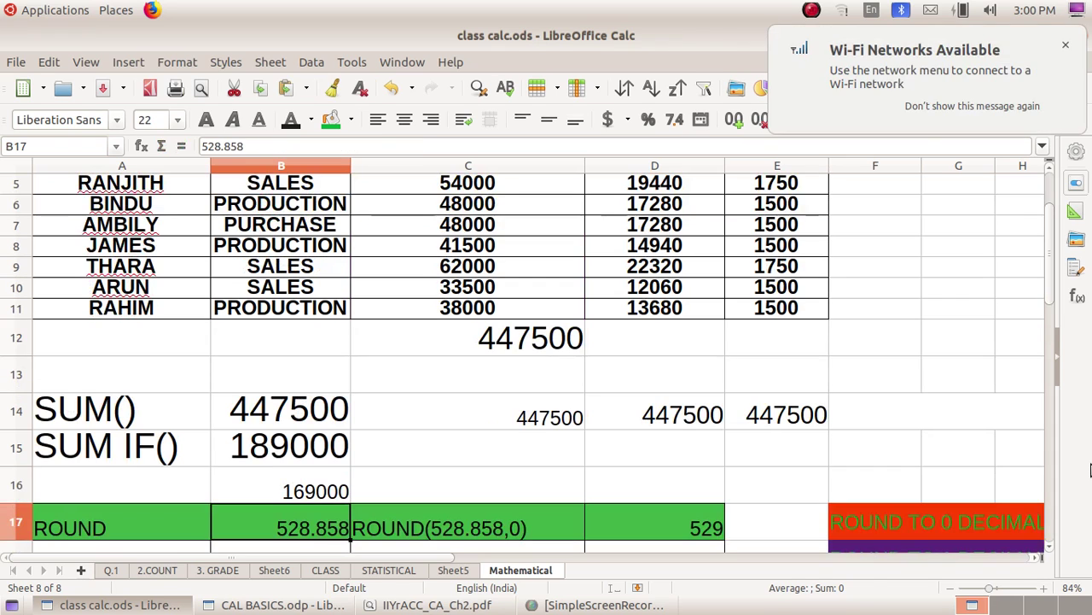
Open cell B16's SUMIF formula for editing and try to set its font size to 28
{"action": "left_click", "coordinate": [317, 494]}
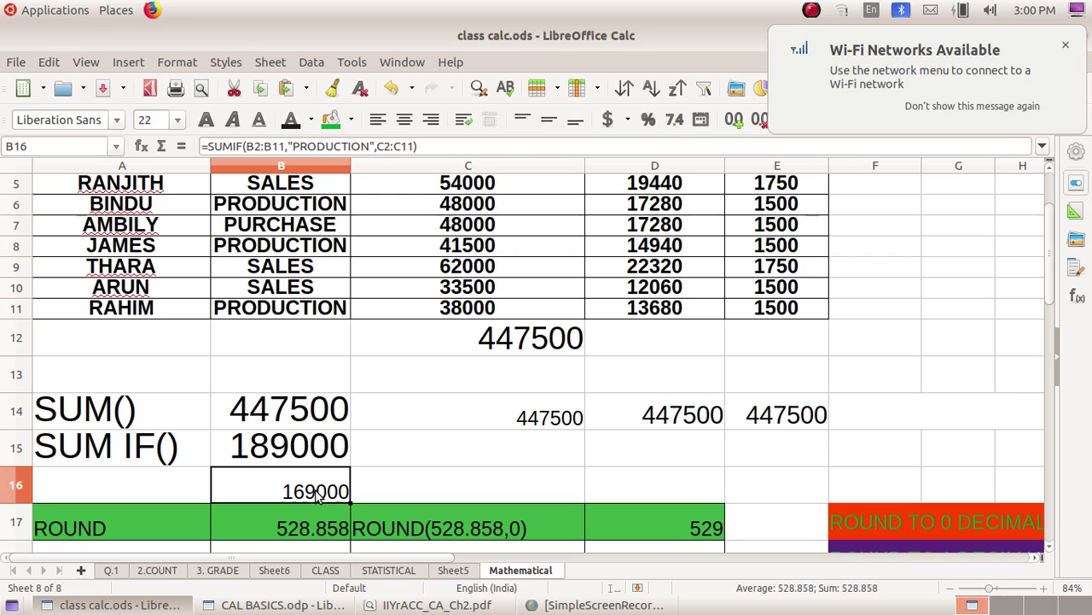
{"action": "left_click", "coordinate": [457, 146]}
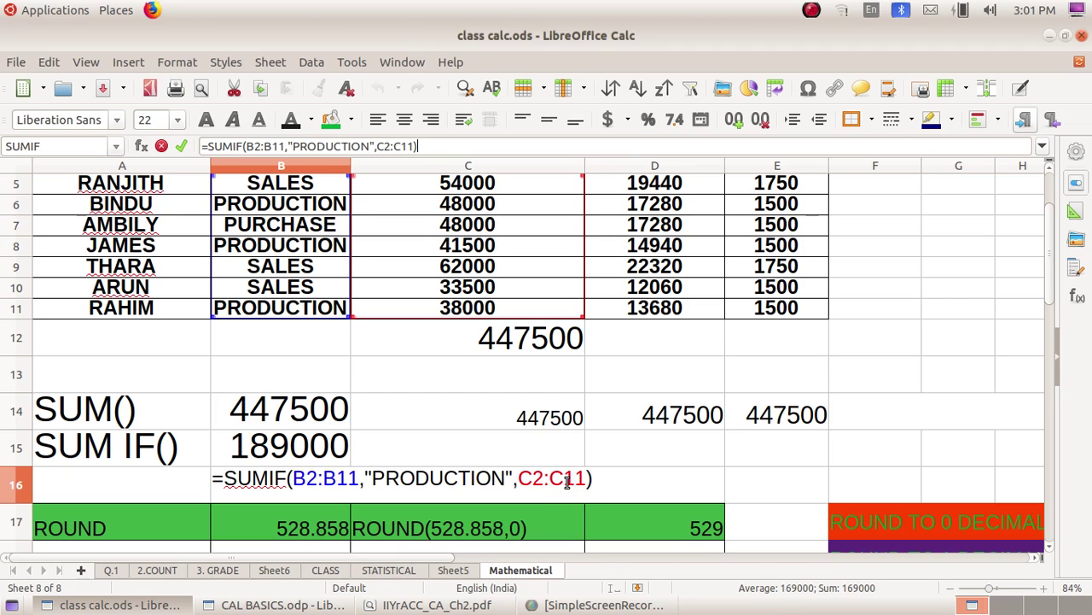
{"action": "left_click", "coordinate": [177, 120]}
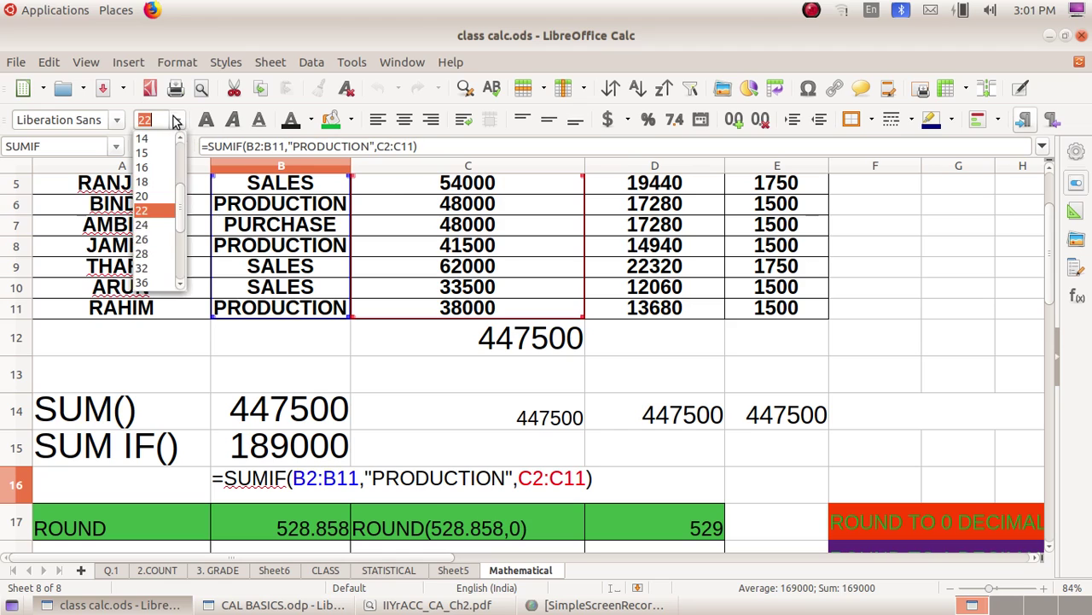
{"action": "left_click", "coordinate": [154, 253]}
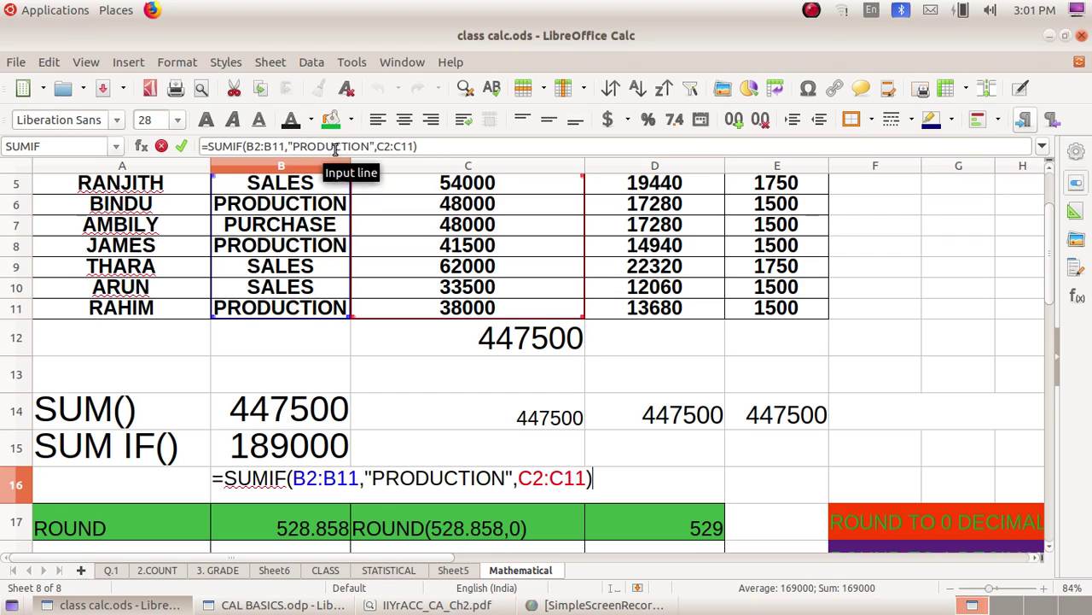
Replace the sum range in cell B16's SUMIF formula with the DA cells D2:D11
{"action": "left_click", "coordinate": [415, 146]}
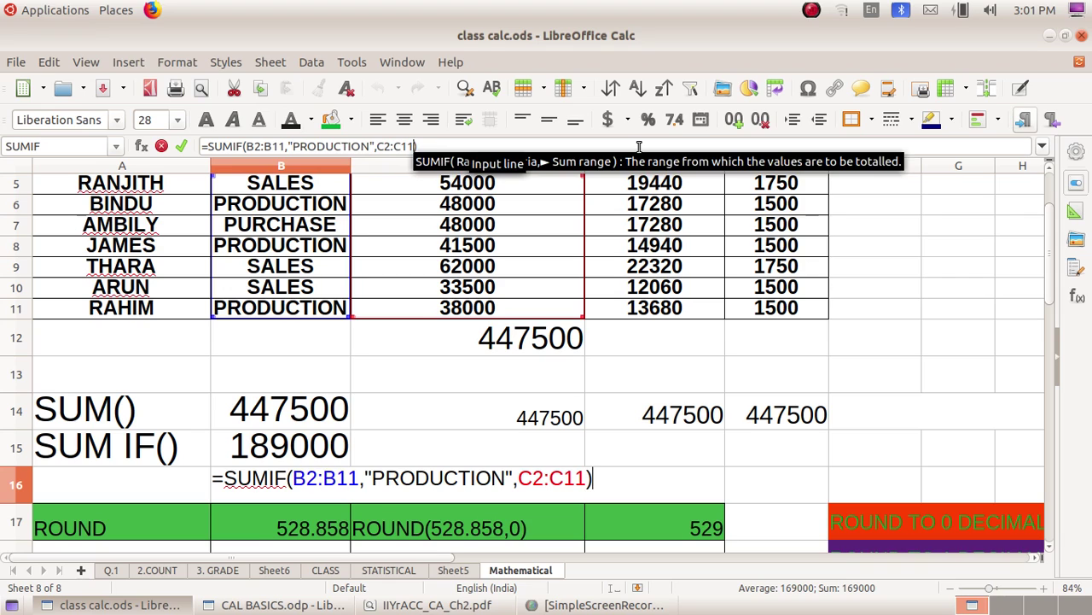
{"action": "key", "text": "BackSpace"}
{"action": "key", "text": "BackSpace"}
{"action": "key", "text": "BackSpace"}
{"action": "key", "text": "BackSpace"}
{"action": "key", "text": "BackSpace"}
{"action": "key", "text": "BackSpace"}
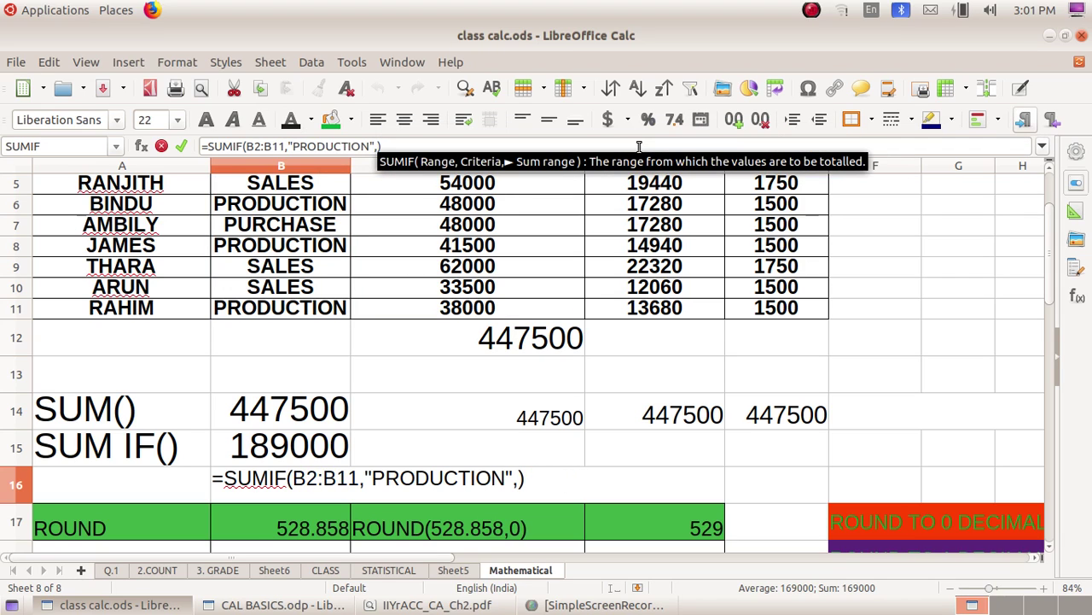
{"action": "scroll", "coordinate": [604, 342], "scroll_direction": "up", "scroll_amount": 2}
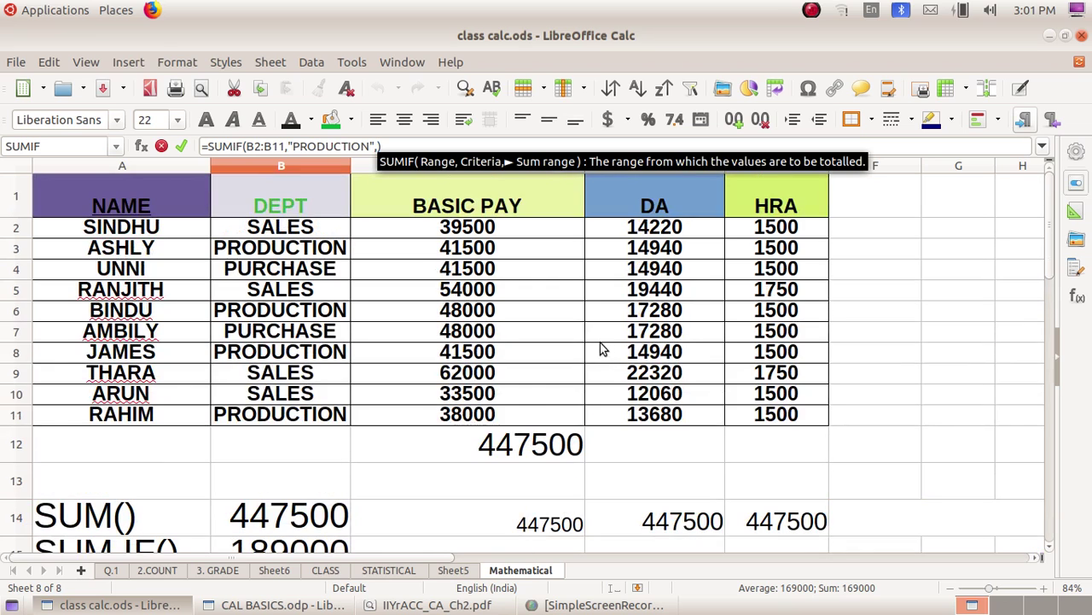
{"action": "left_click", "coordinate": [669, 229]}
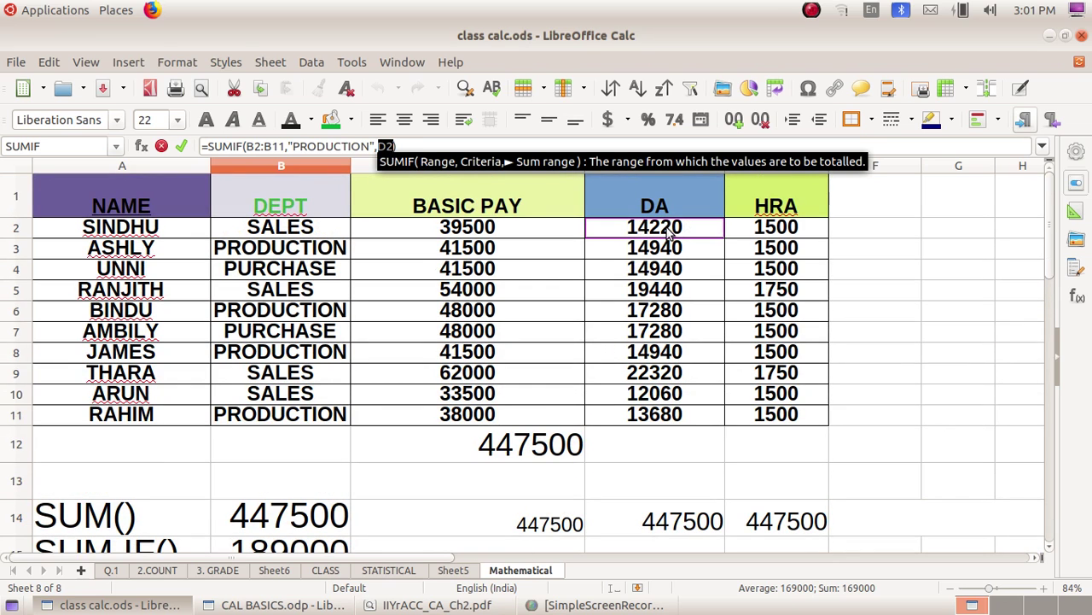
{"action": "left_click_drag", "start_coordinate": [668, 229], "coordinate": [694, 416]}
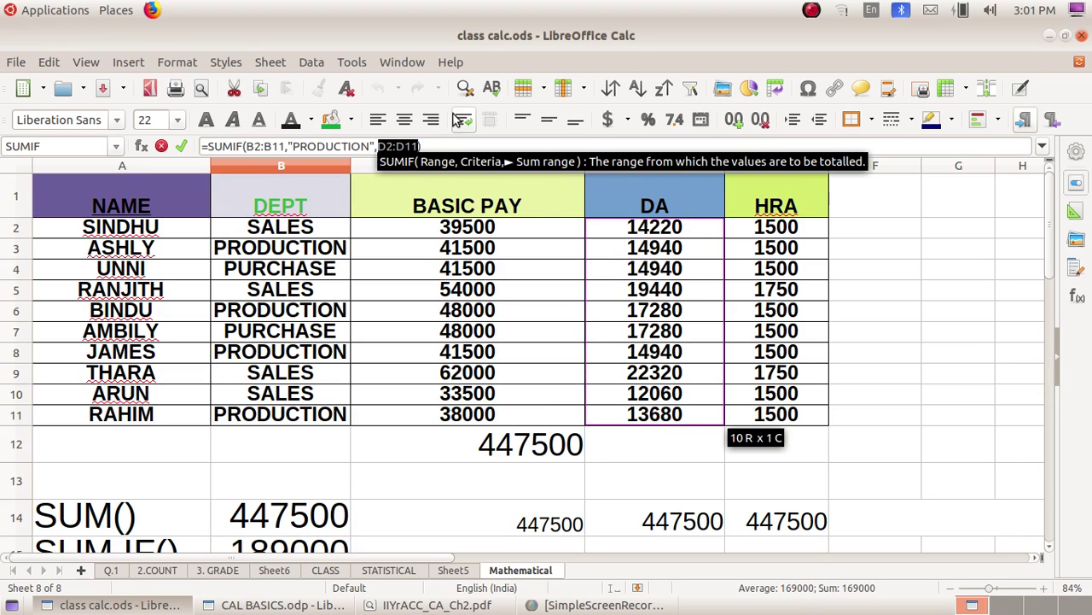
{"action": "left_click", "coordinate": [434, 145]}
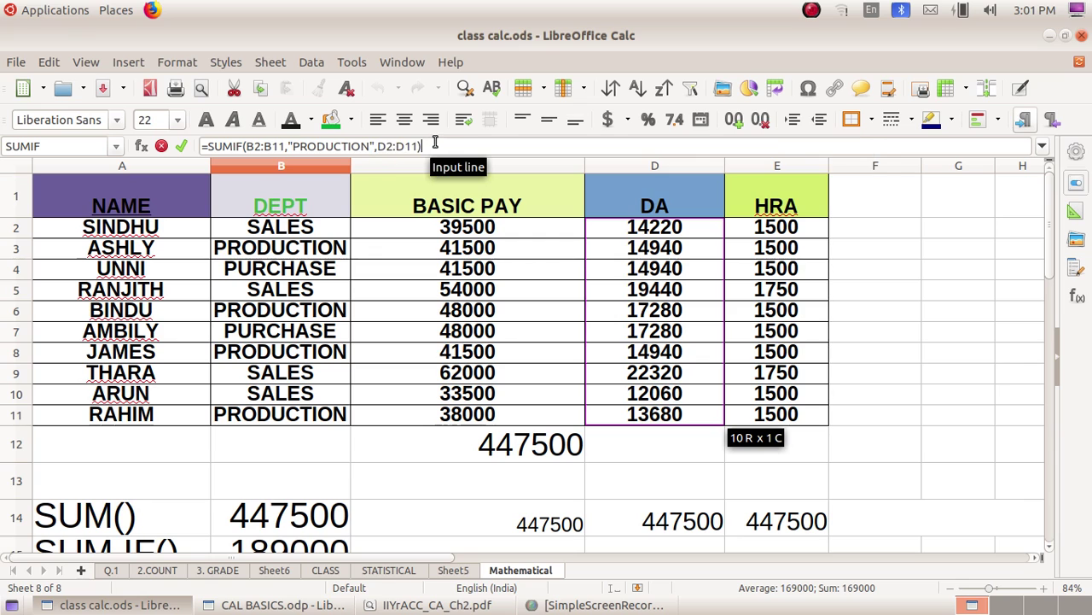
{"action": "key", "text": "Return"}
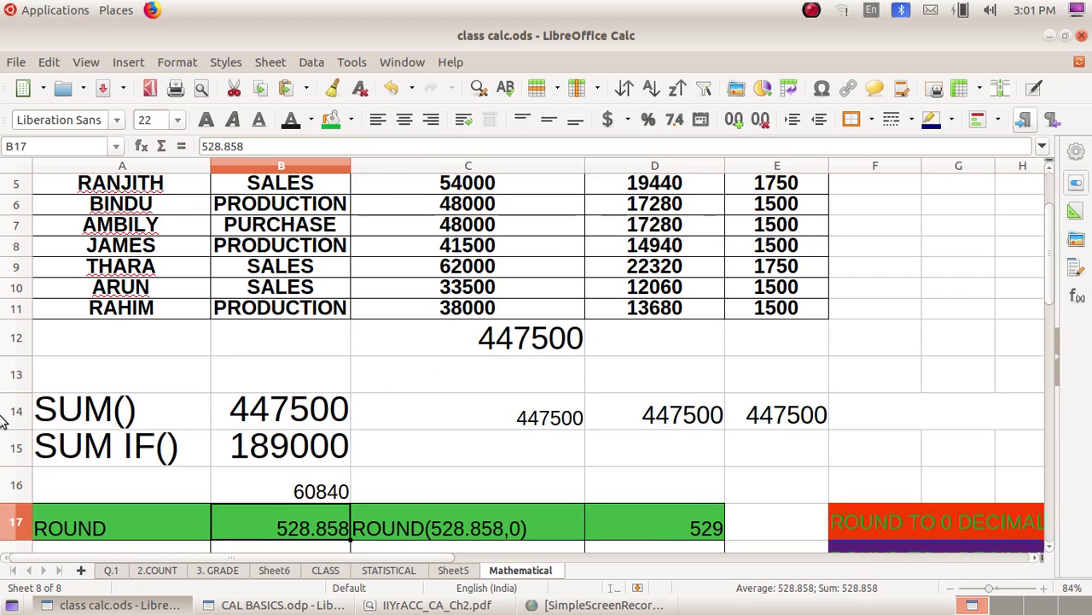
Make cell B16 bold with font size 36, and switch to the IIYrACC_CA_Ch2.pdf document
{"action": "left_click", "coordinate": [313, 495]}
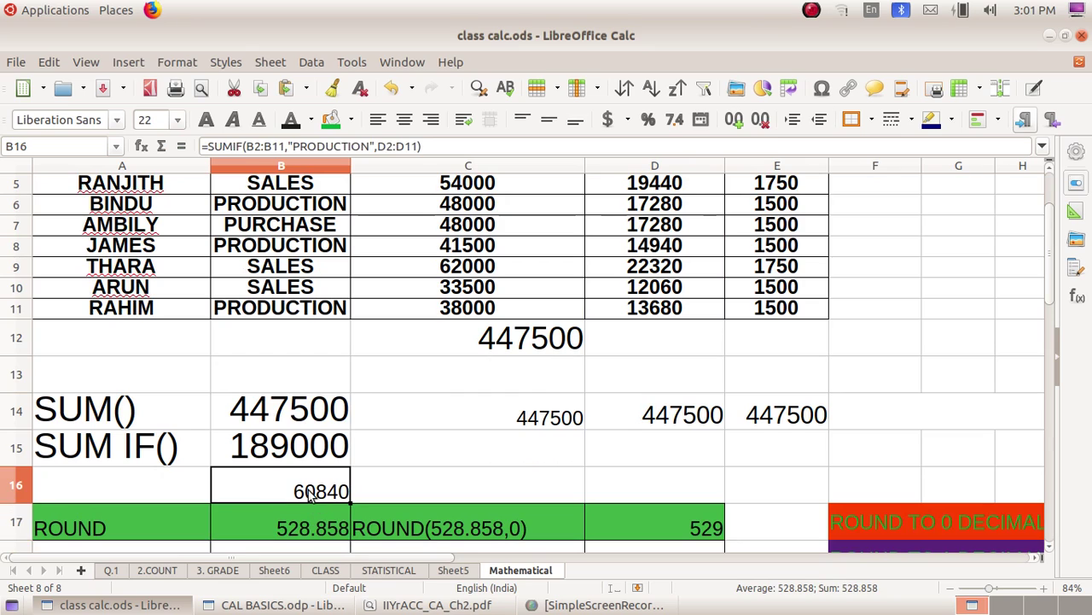
{"action": "left_click", "coordinate": [207, 120]}
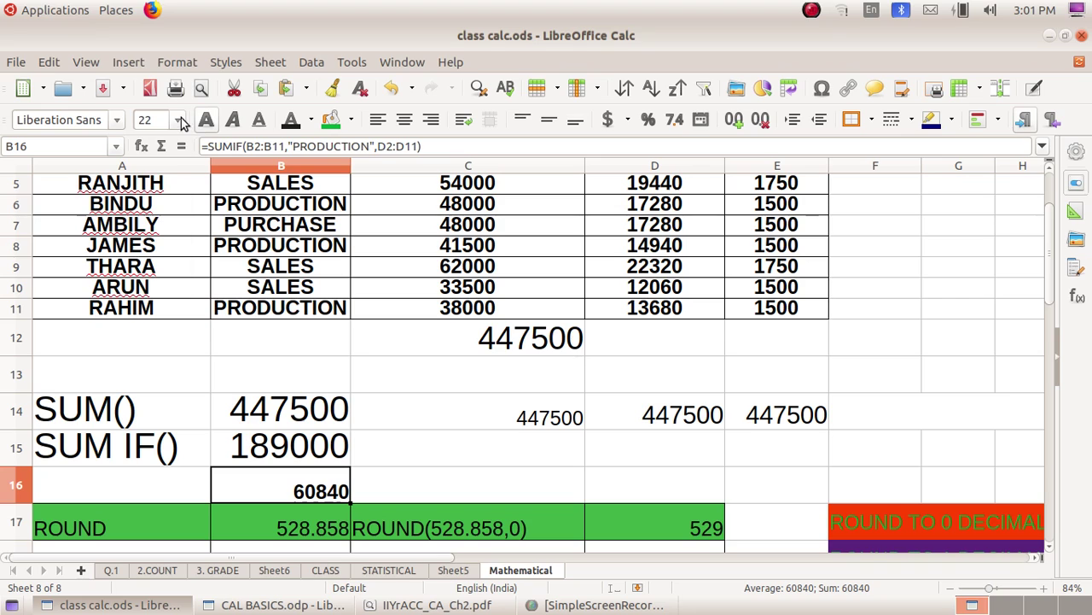
{"action": "left_click", "coordinate": [178, 121]}
{"action": "left_click", "coordinate": [142, 283]}
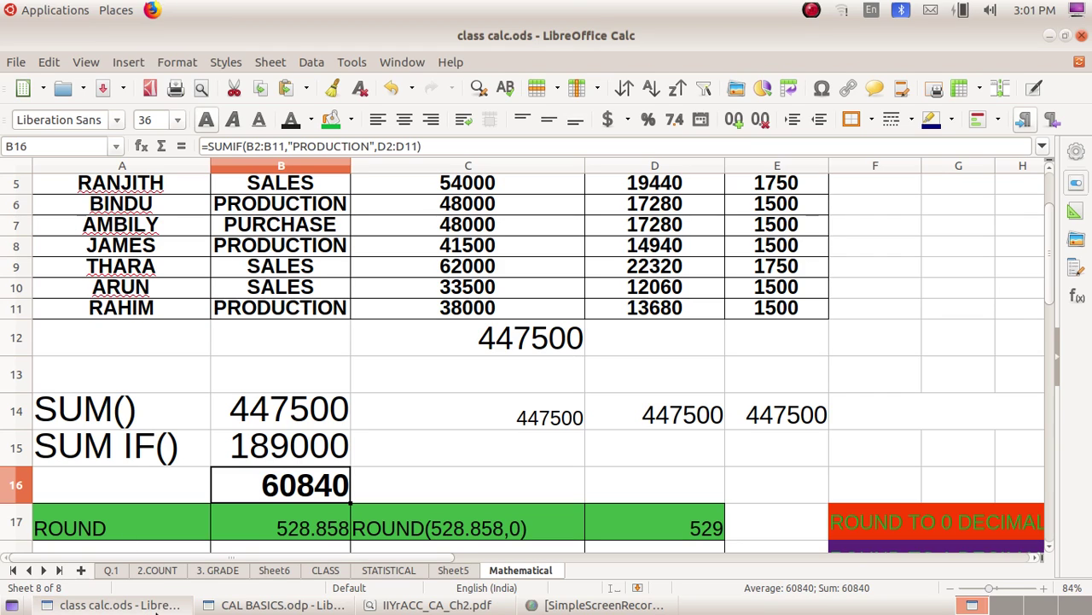
{"action": "left_click", "coordinate": [443, 606]}
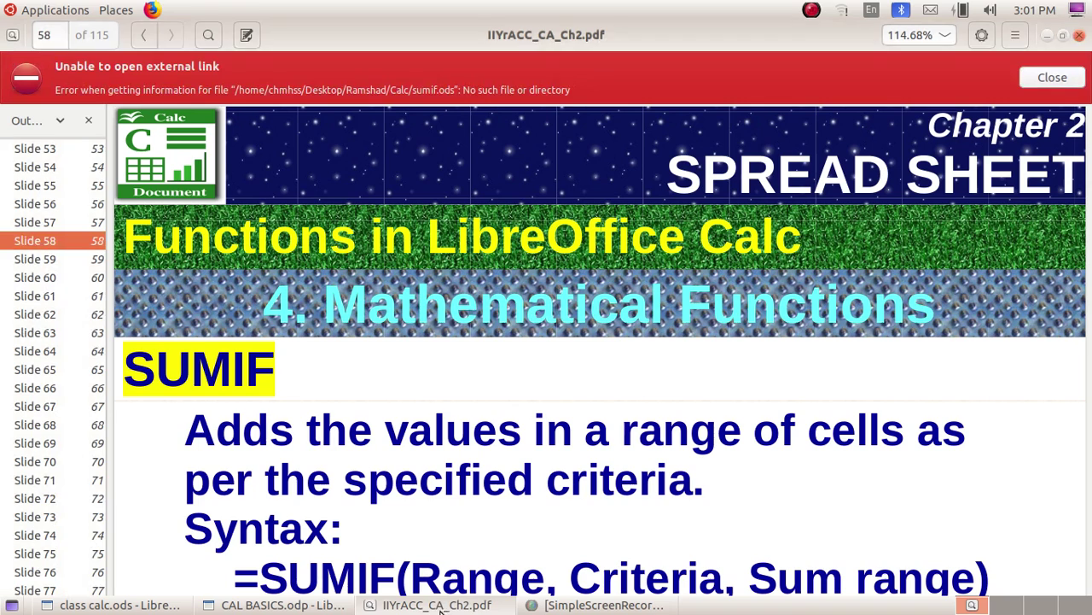
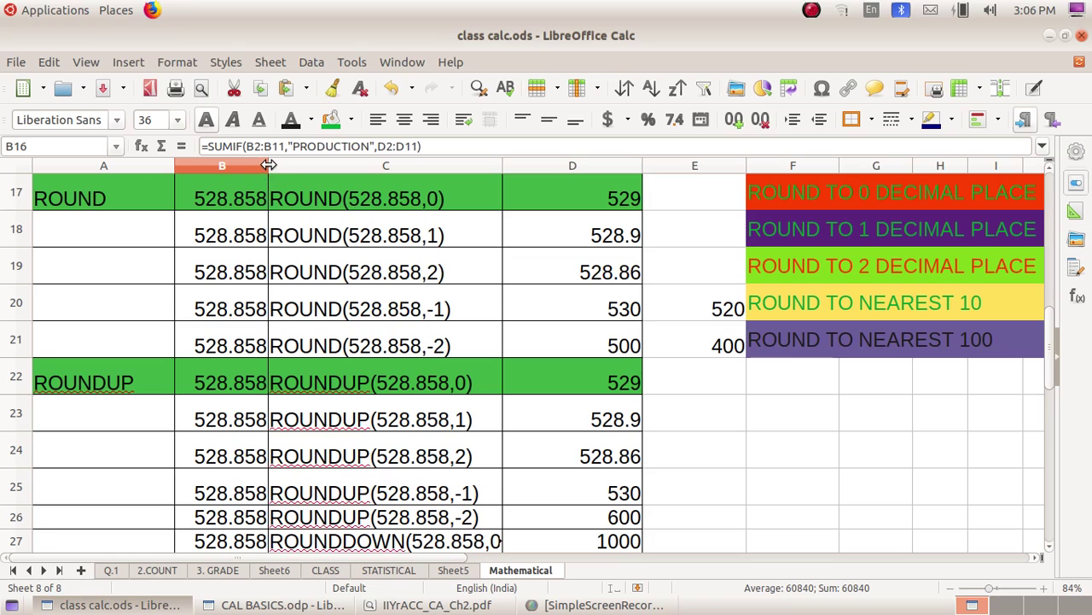
Widen column B slightly and narrow columns C and E around the ROUND examples
{"action": "left_click_drag", "start_coordinate": [268, 172], "coordinate": [288, 172]}
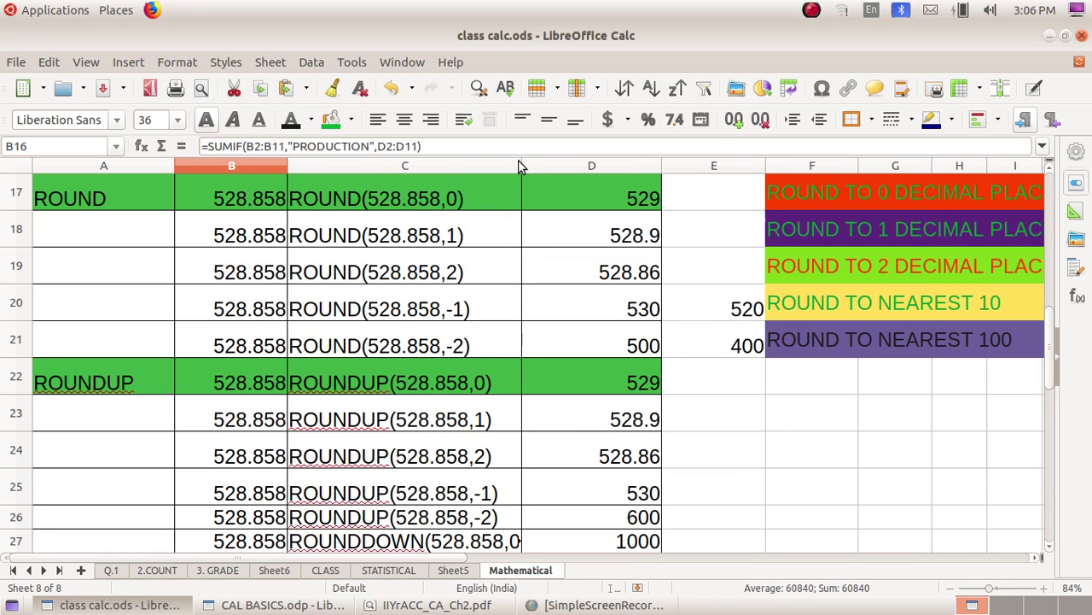
{"action": "left_click_drag", "start_coordinate": [519, 164], "coordinate": [517, 164]}
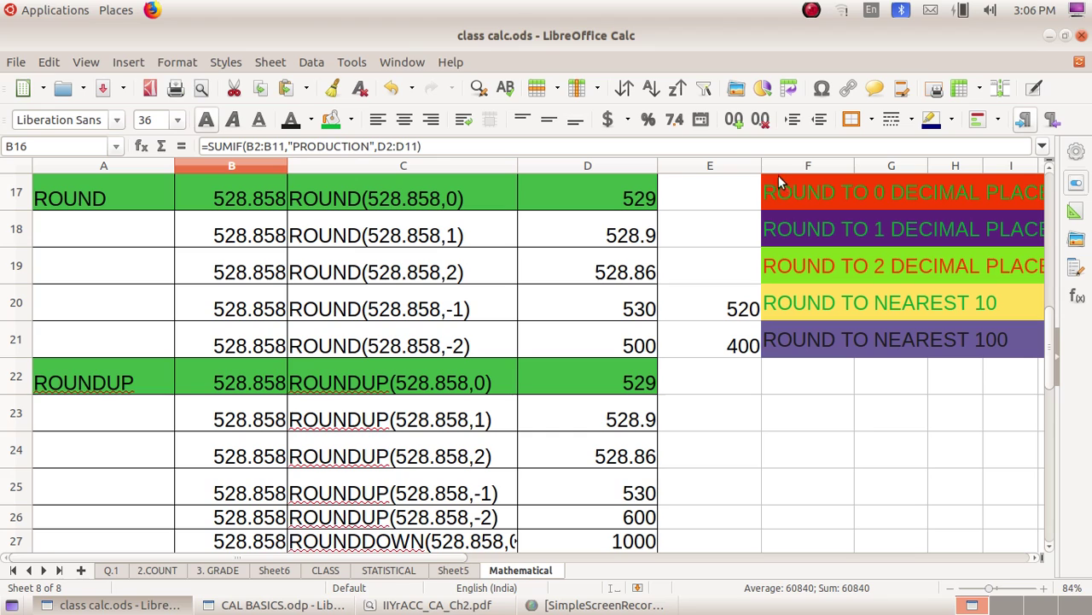
{"action": "left_click_drag", "start_coordinate": [762, 161], "coordinate": [686, 161]}
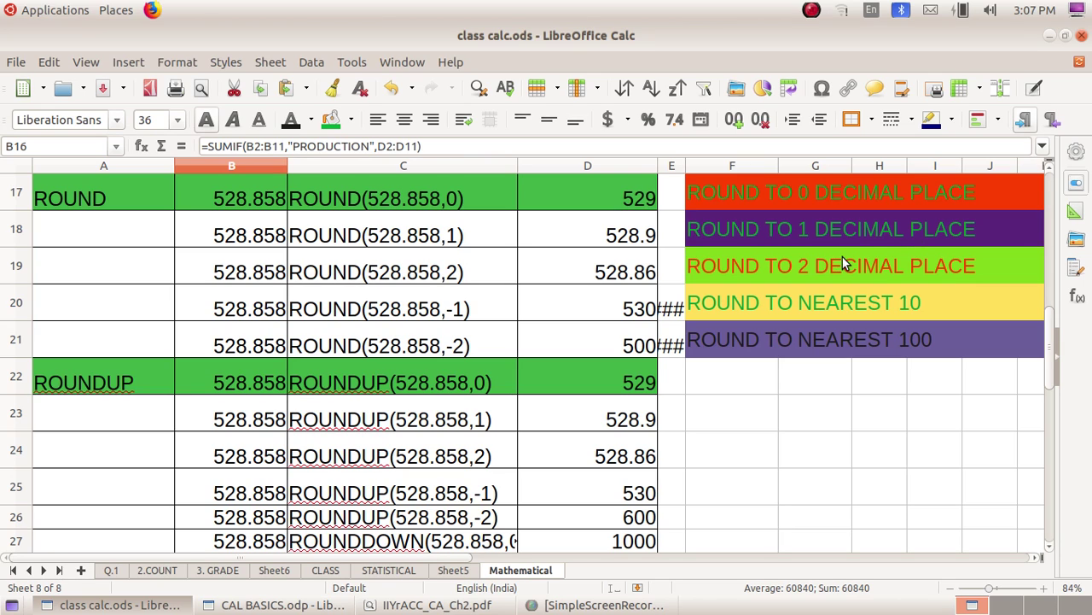
Examine the ROUND formulas in cells D18, D19 and D20 and their decimal place arguments
{"action": "left_click", "coordinate": [622, 237]}
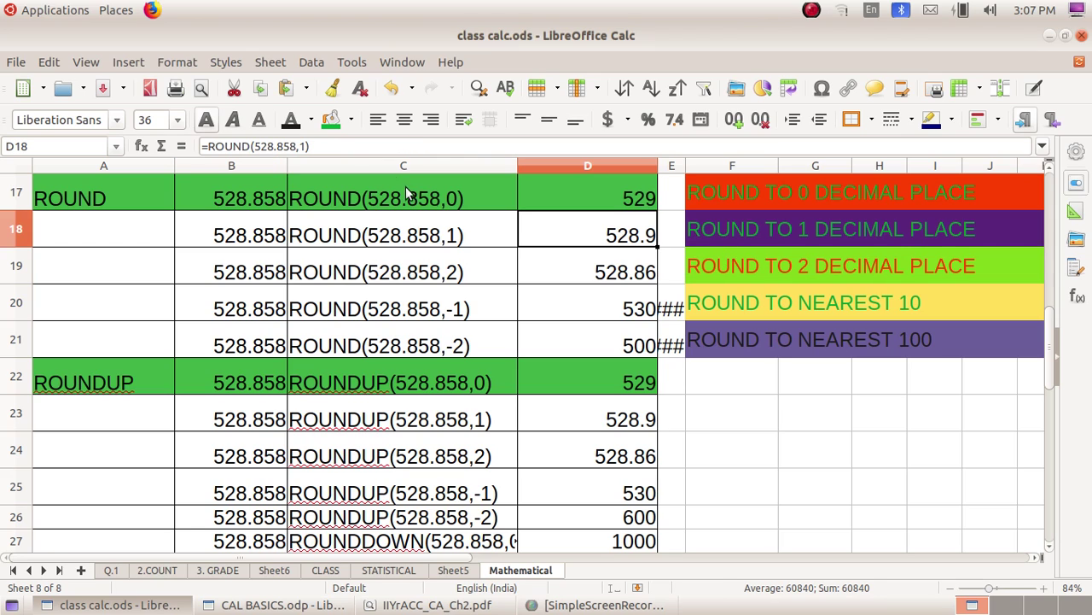
{"action": "left_click", "coordinate": [331, 146]}
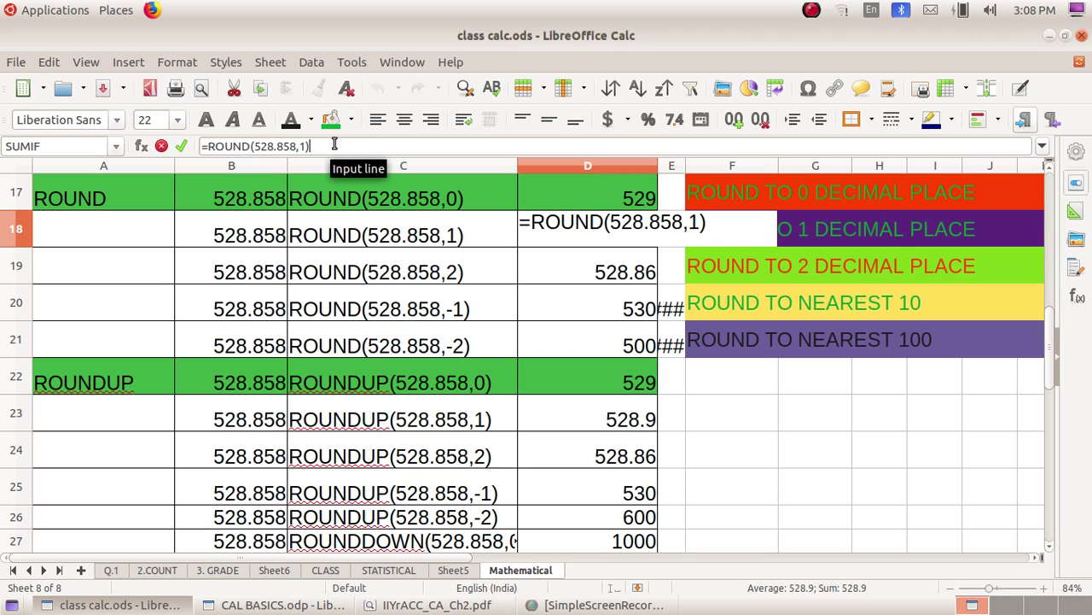
{"action": "key", "text": "Return"}
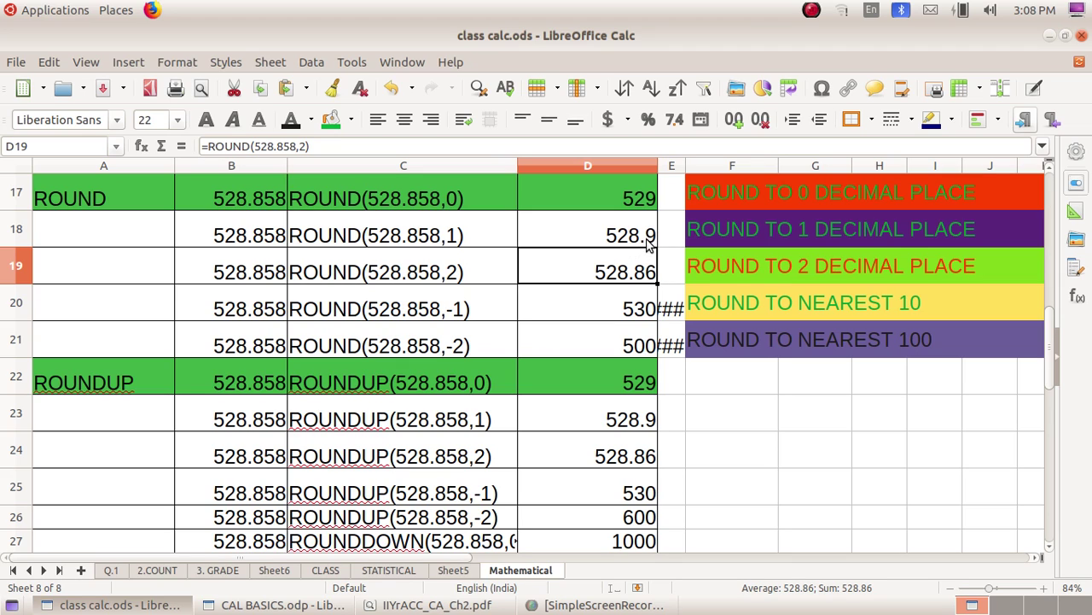
{"action": "left_click", "coordinate": [651, 242]}
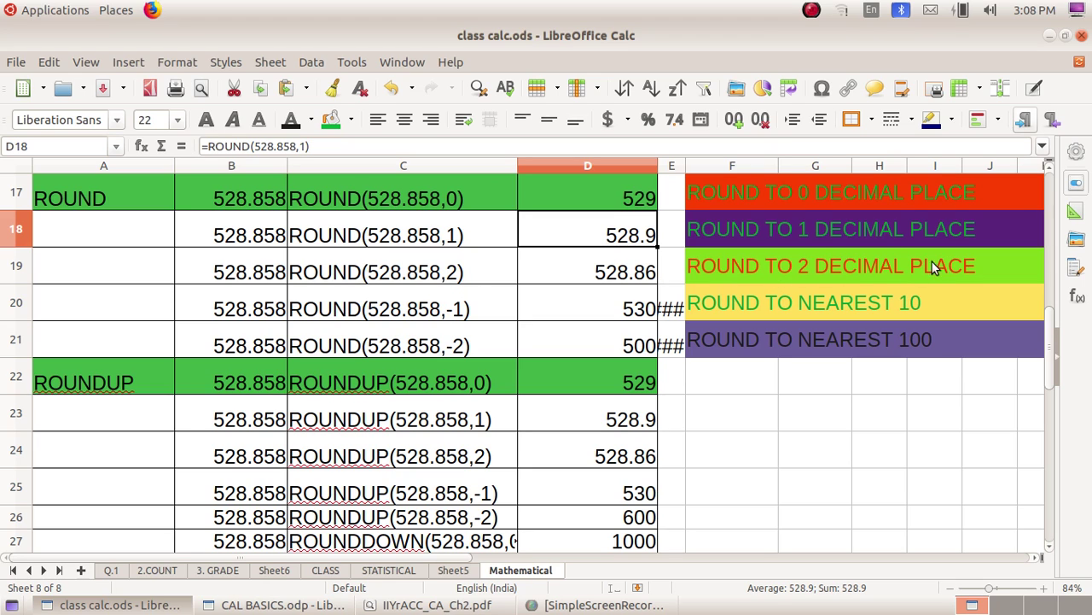
{"action": "left_click", "coordinate": [568, 274]}
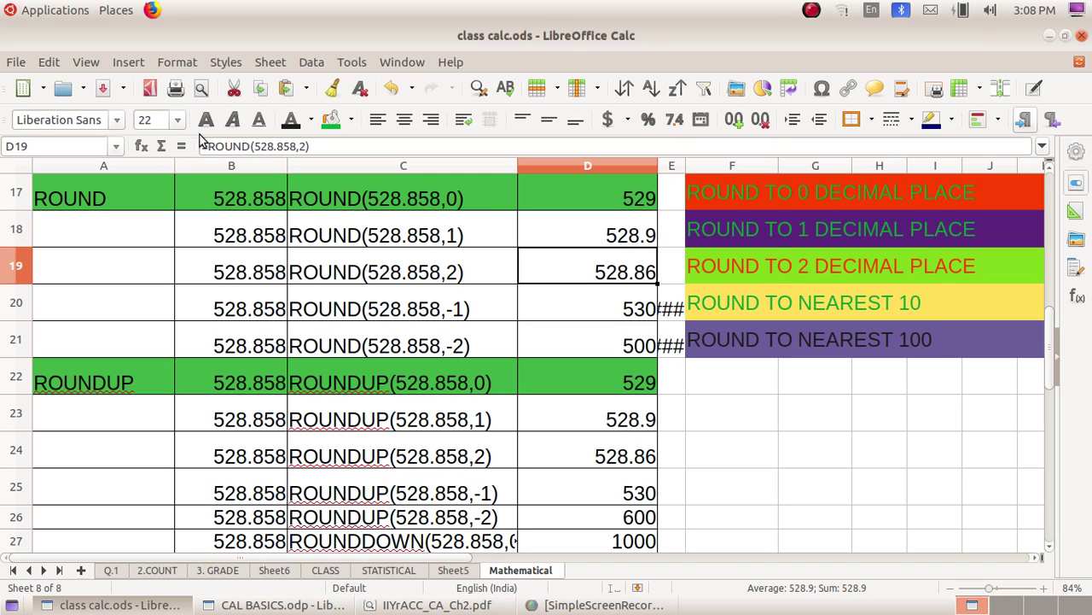
{"action": "left_click", "coordinate": [321, 146]}
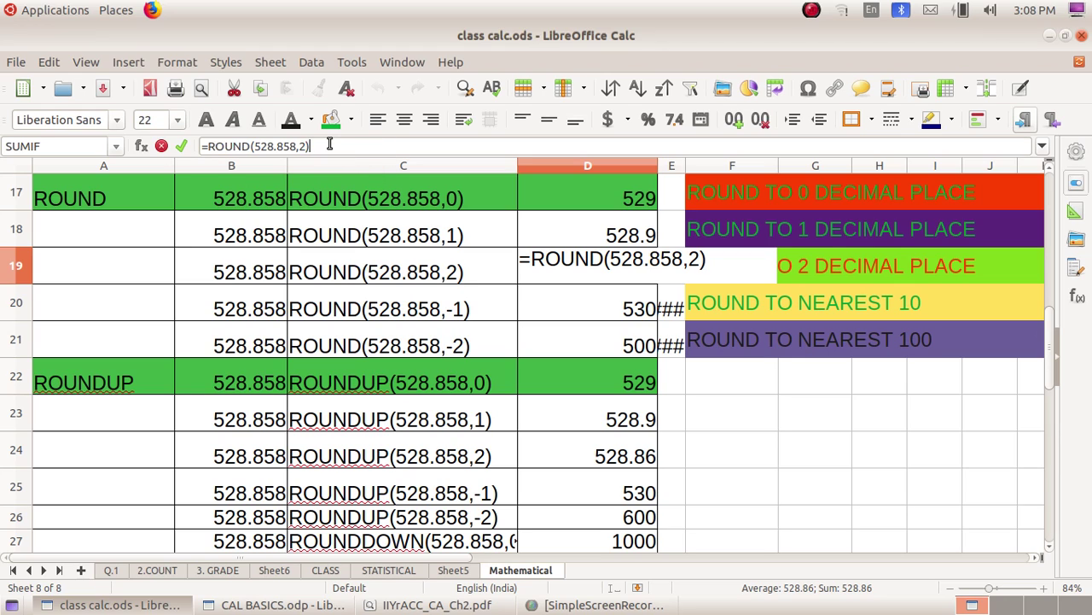
{"action": "key", "text": "Return"}
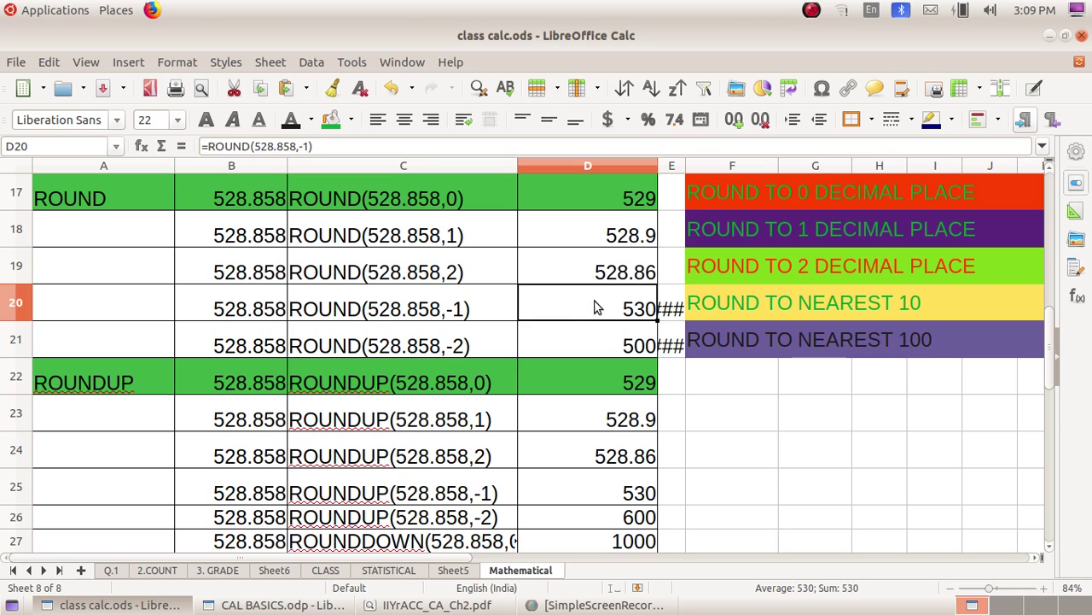
{"action": "left_click", "coordinate": [316, 146]}
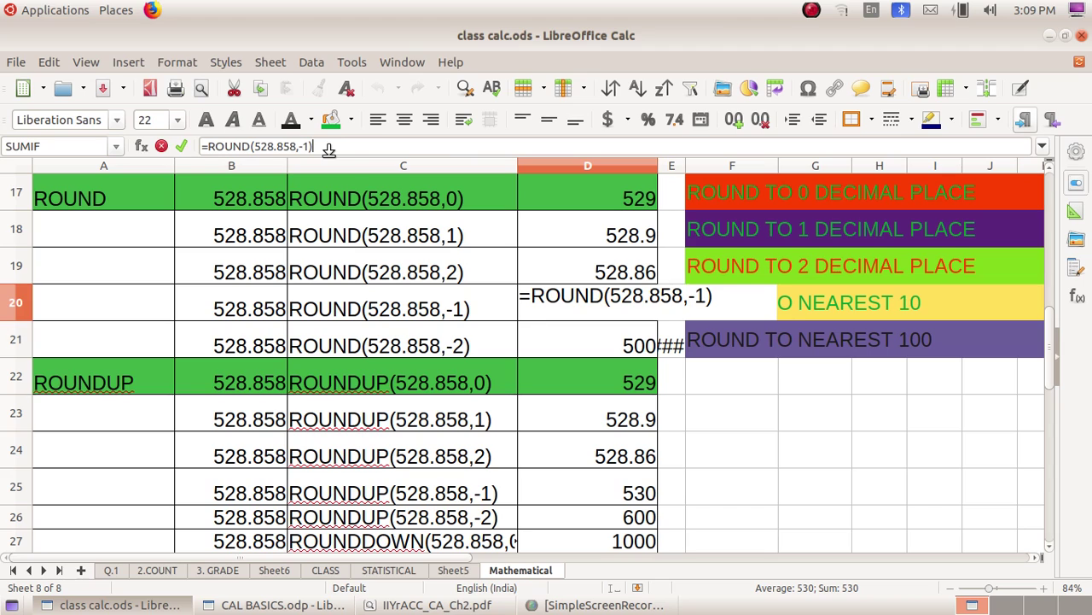
{"action": "key", "text": "Return"}
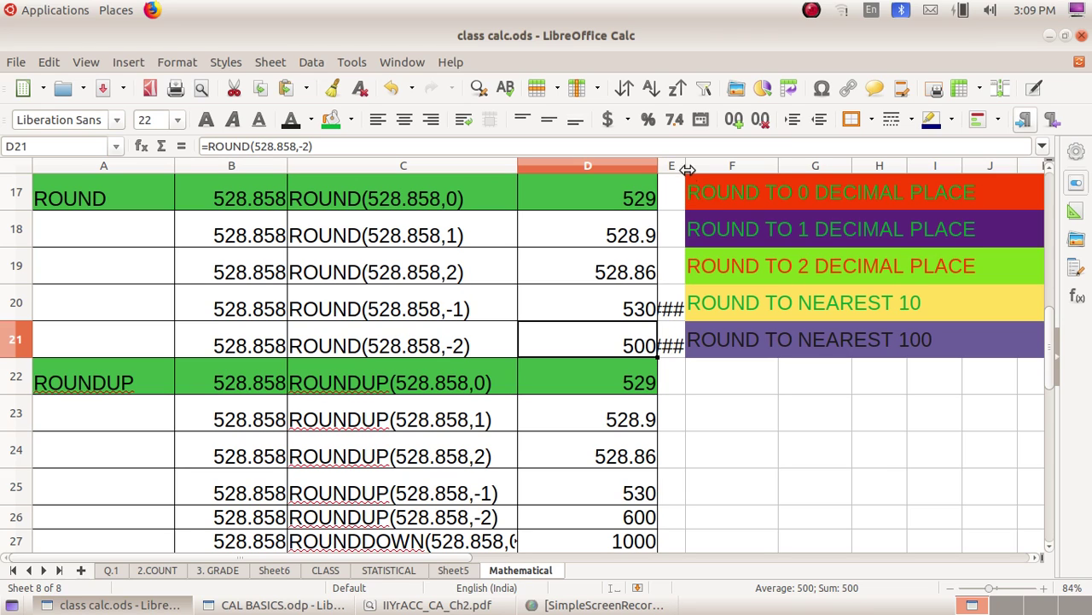
Widen column E so its values fit, and inspect the ROUND formulas in cells E21 and E20
{"action": "left_click_drag", "start_coordinate": [685, 166], "coordinate": [748, 165]}
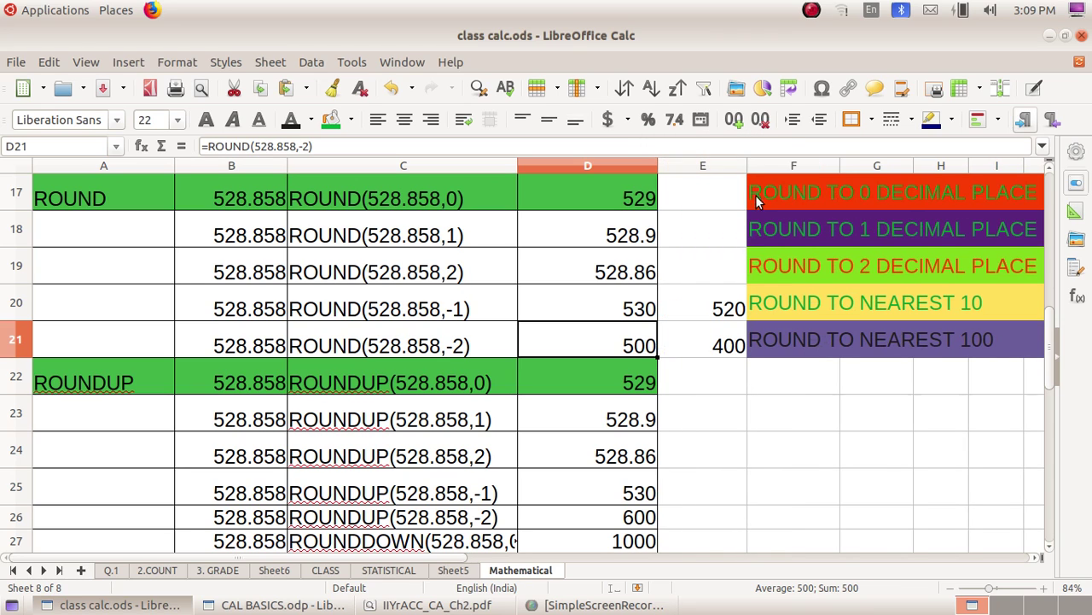
{"action": "left_click", "coordinate": [711, 344]}
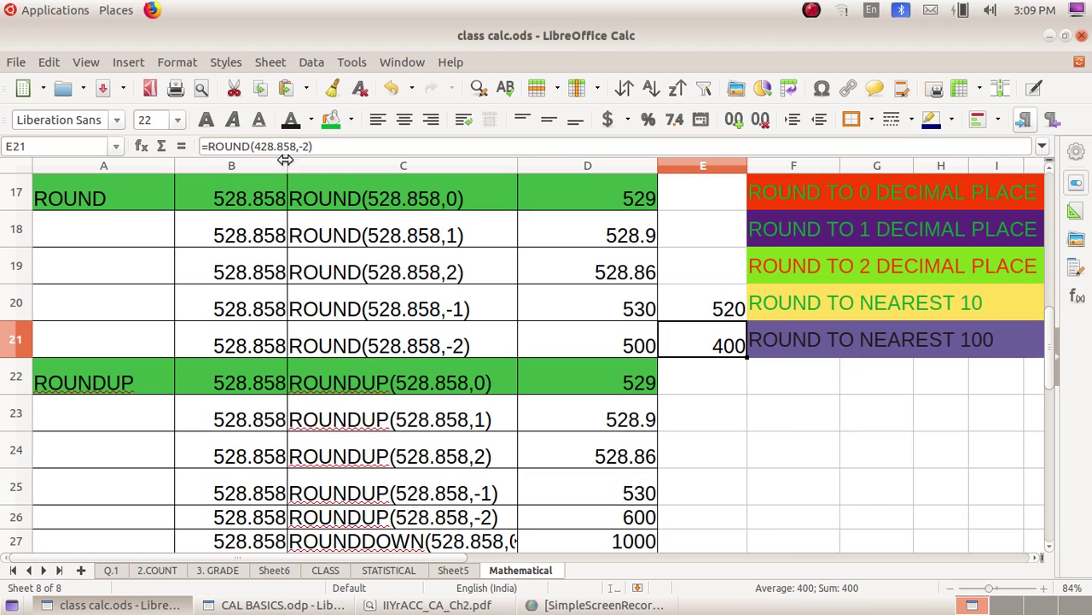
{"action": "left_click", "coordinate": [710, 311]}
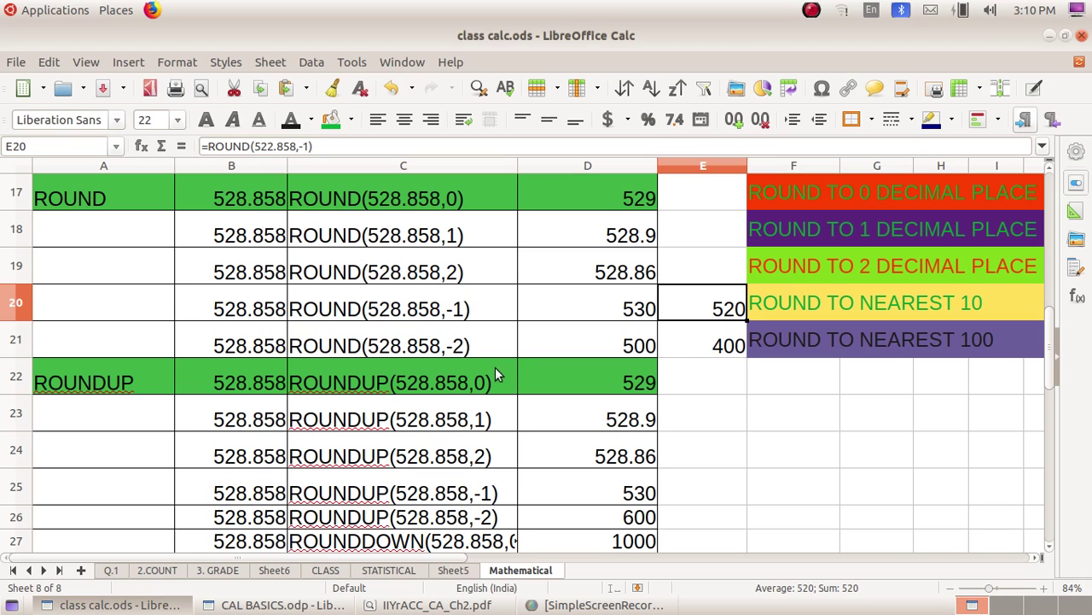
Compare the nearest-100 ROUND formulas in cells D21 and E21
{"action": "left_click", "coordinate": [571, 346]}
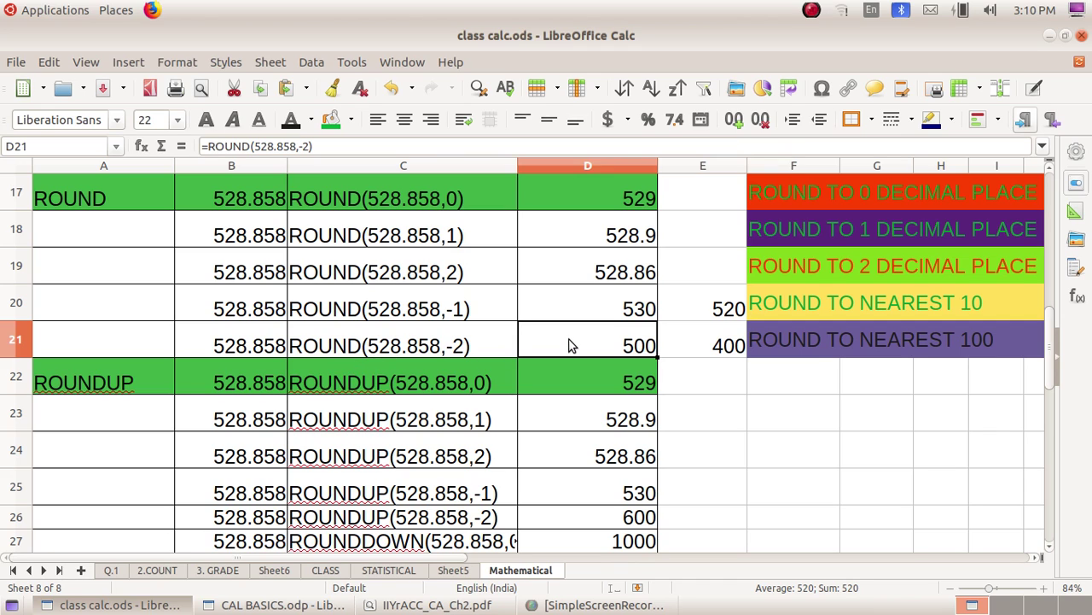
{"action": "left_click", "coordinate": [328, 146]}
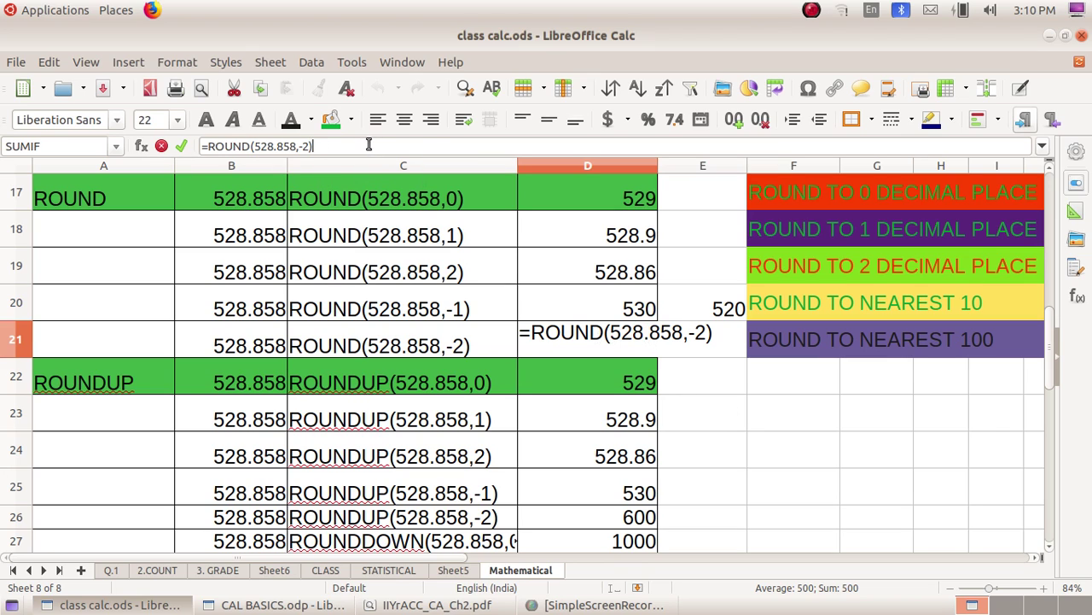
{"action": "key", "text": "Return"}
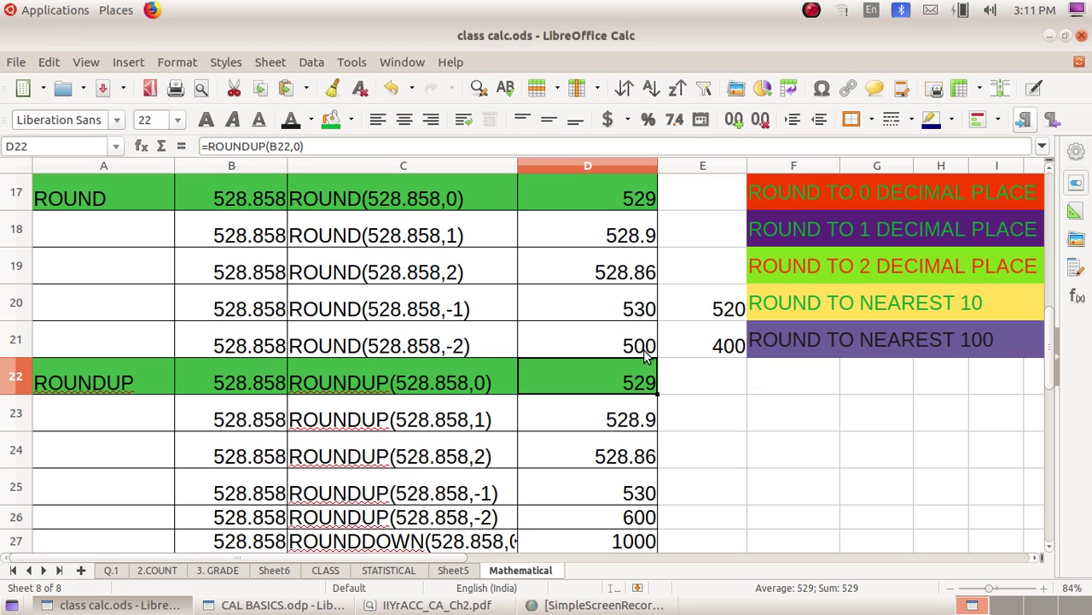
{"action": "left_click", "coordinate": [720, 343]}
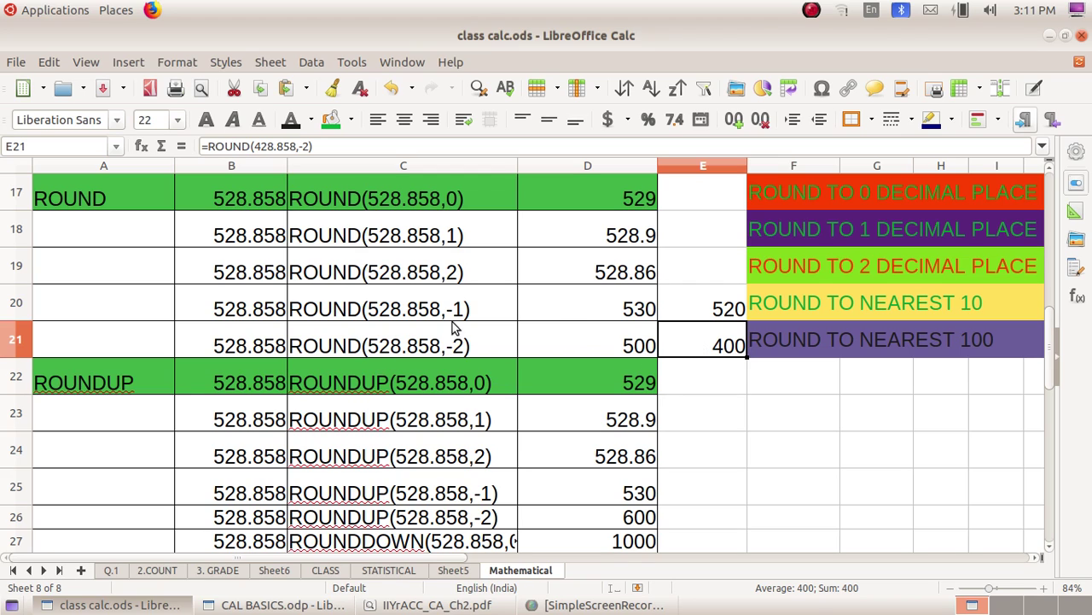
Change the number in cell E21's nearest-100 formula so it reads =ROUND(468.858,-2)
{"action": "left_click", "coordinate": [584, 347]}
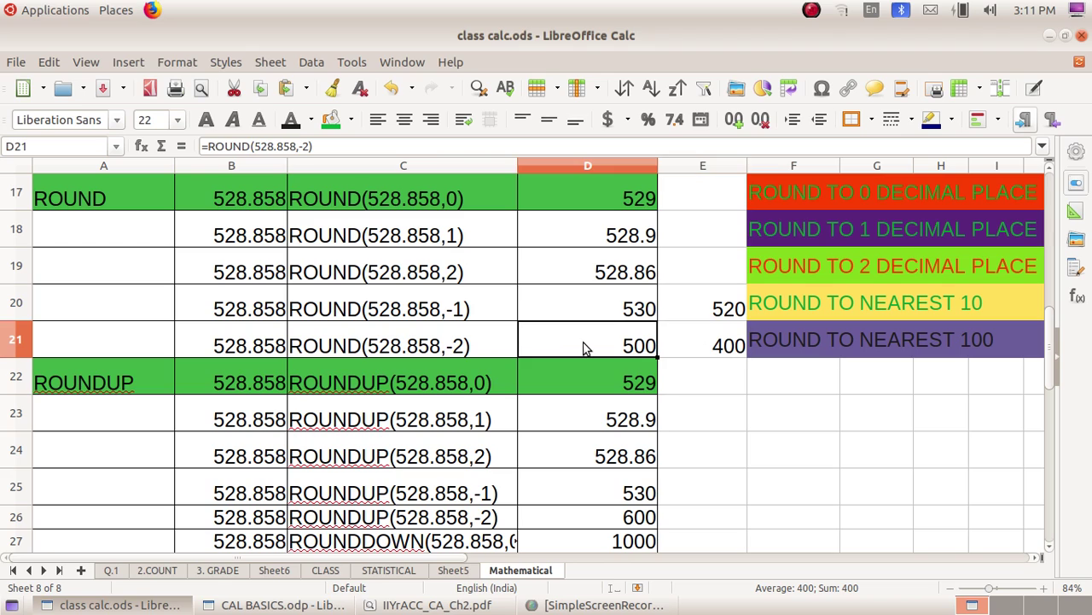
{"action": "left_click", "coordinate": [709, 343]}
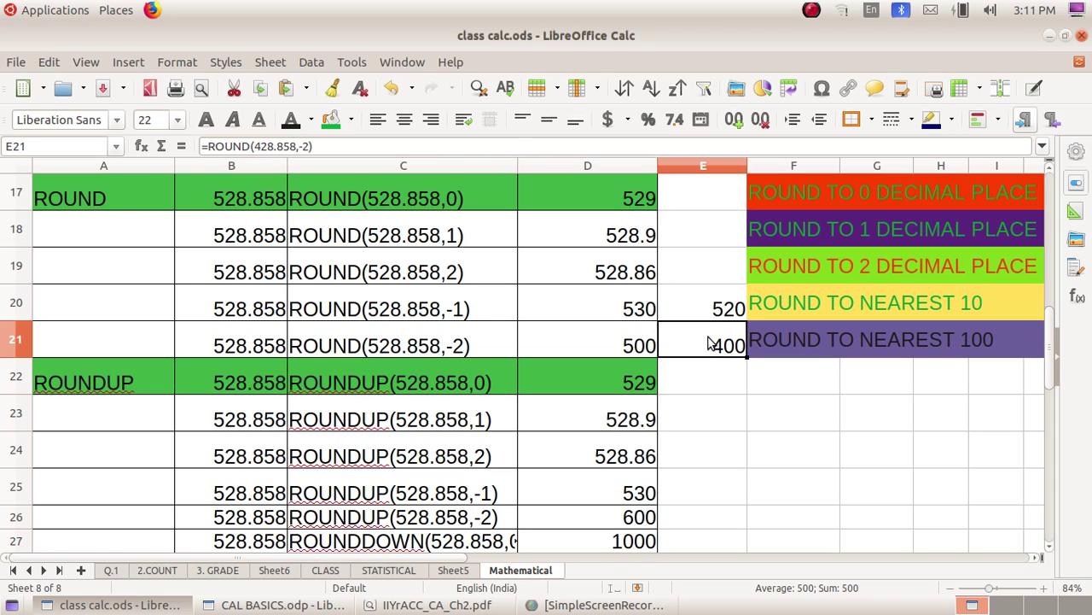
{"action": "left_click", "coordinate": [254, 145]}
{"action": "key", "text": "Delete"}
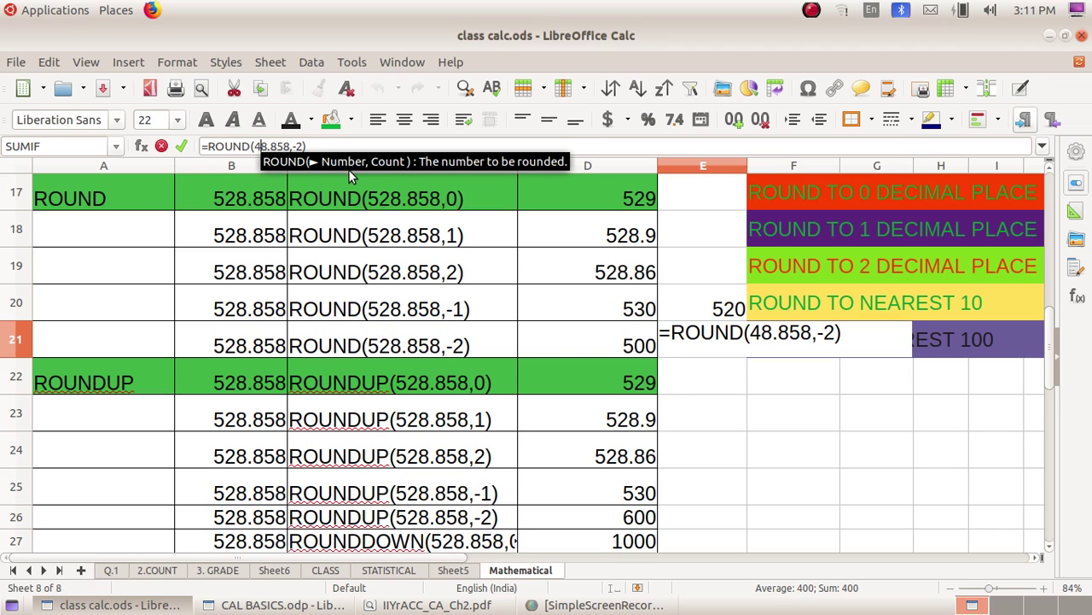
{"action": "type", "text": "6"}
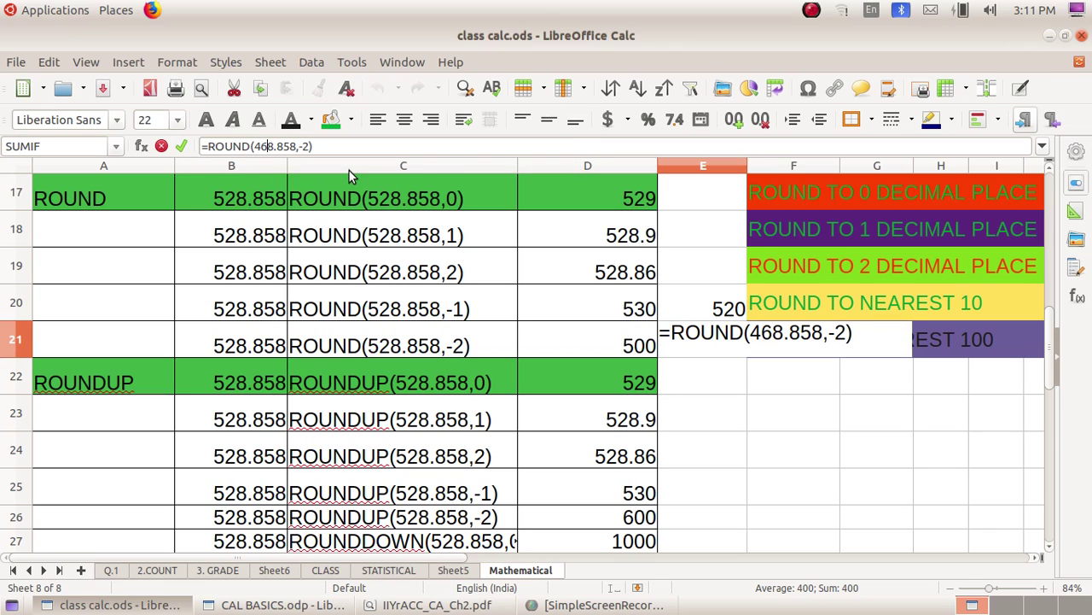
{"action": "left_click", "coordinate": [342, 149]}
{"action": "key", "text": "Return"}
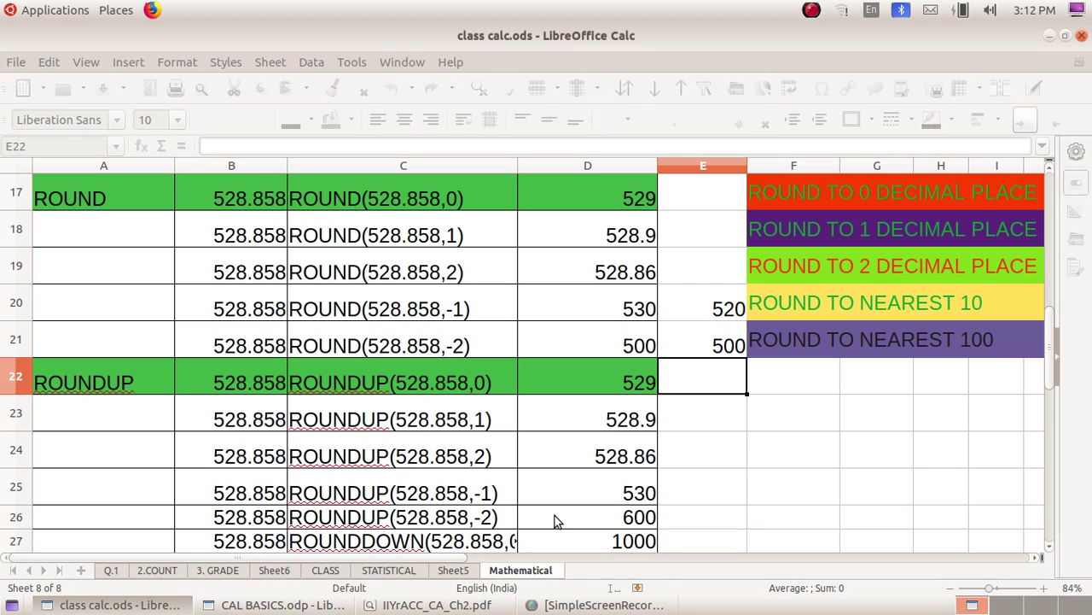
Examine the ROUNDUP formulas in cells D22, D23 and D24 and their decimal place arguments
{"action": "left_click", "coordinate": [602, 398]}
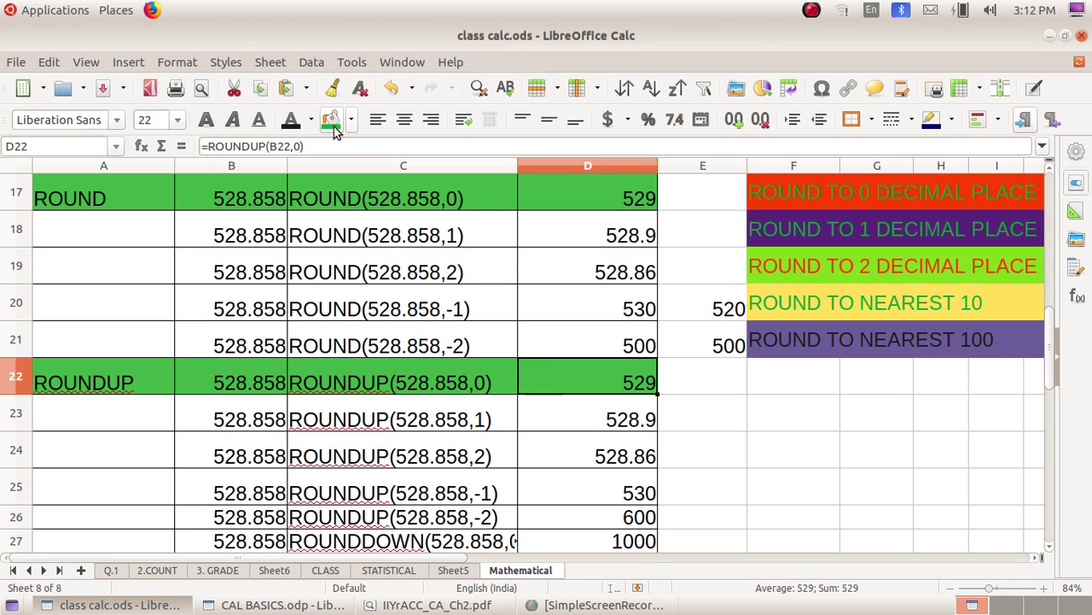
{"action": "key", "text": "F2"}
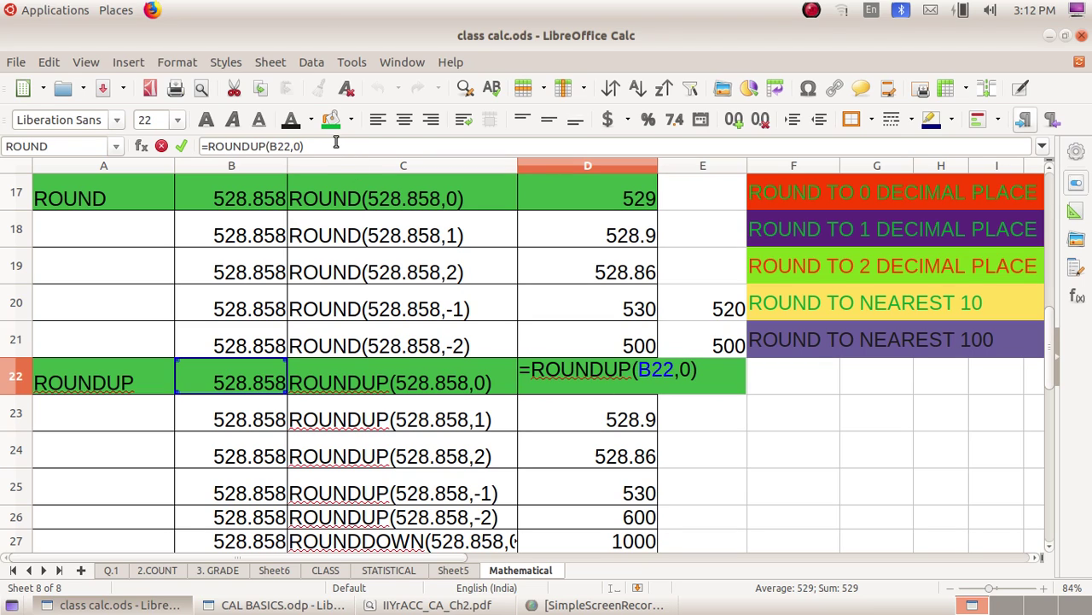
{"action": "key", "text": "Return"}
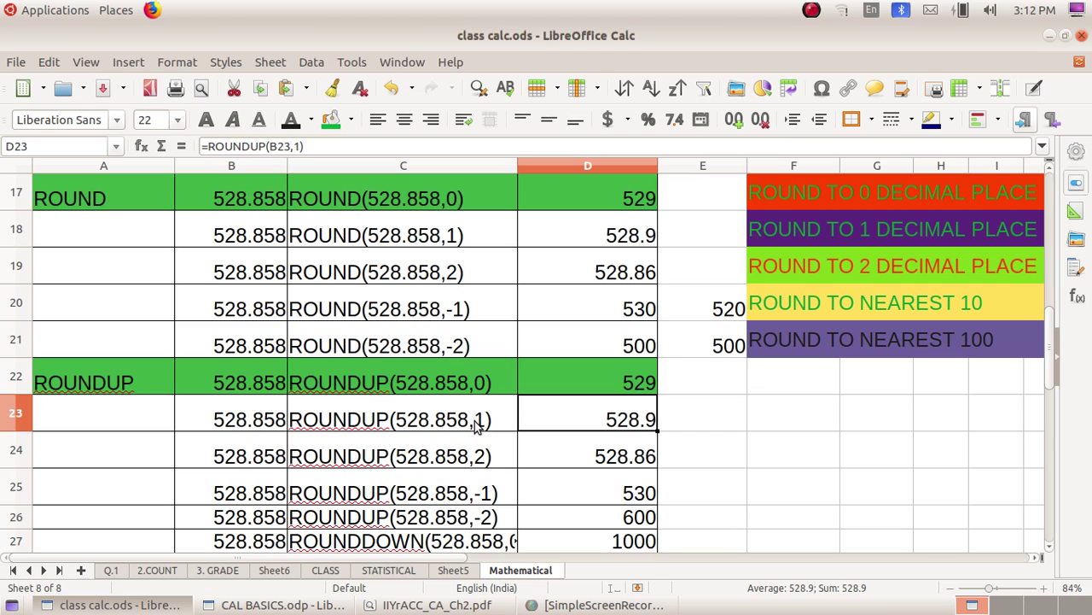
{"action": "left_click", "coordinate": [311, 145]}
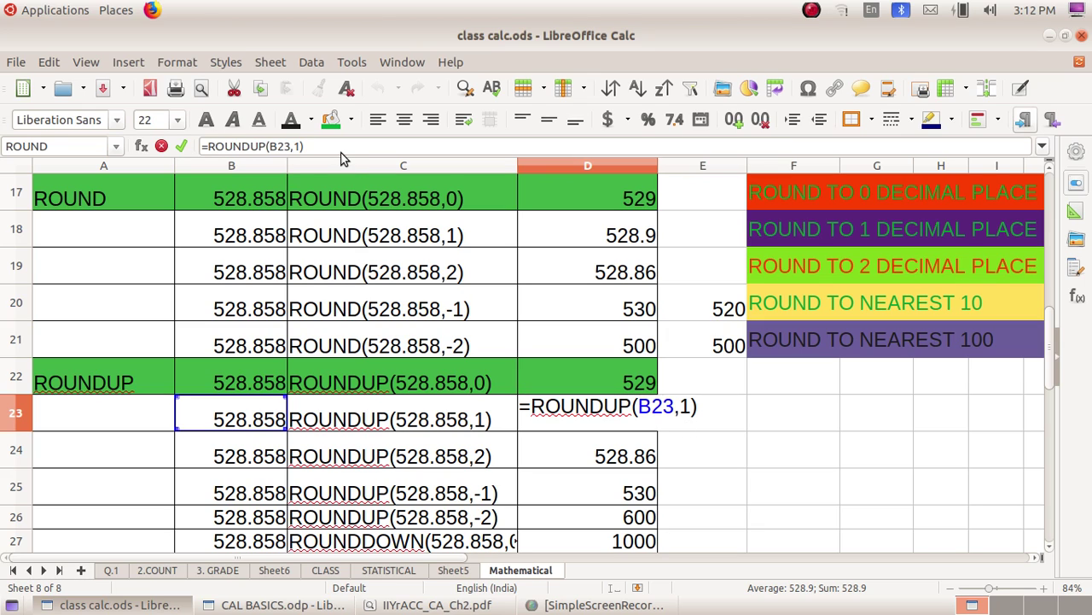
{"action": "key", "text": "Return"}
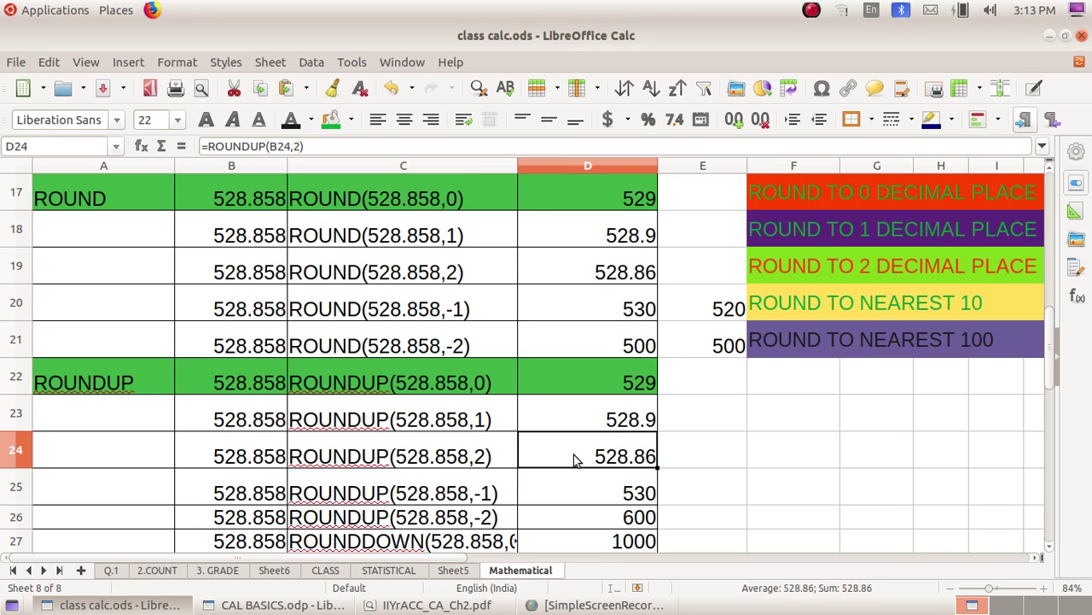
{"action": "left_click", "coordinate": [325, 146]}
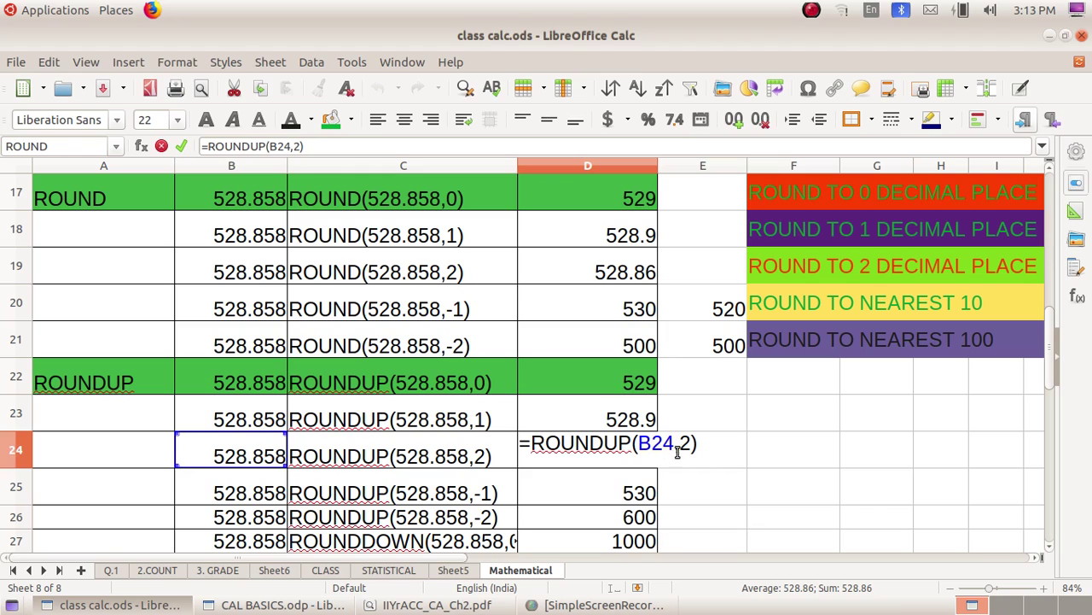
{"action": "key", "text": "Return"}
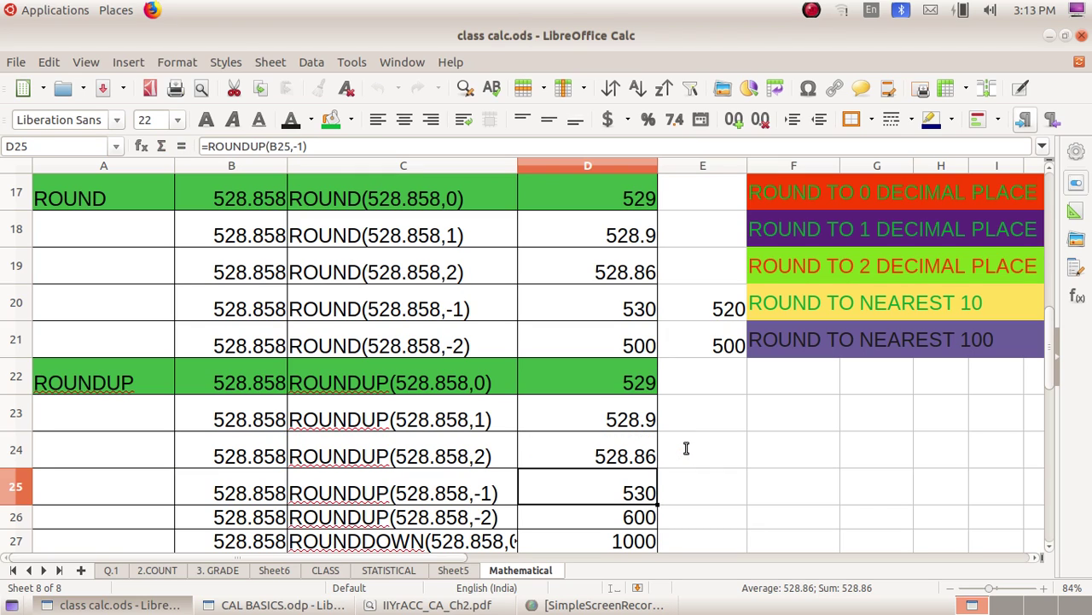
Check the ROUND formula in cell D21, then inspect the ROUNDUP formulas in cells D24 and D25
{"action": "left_click", "coordinate": [632, 350]}
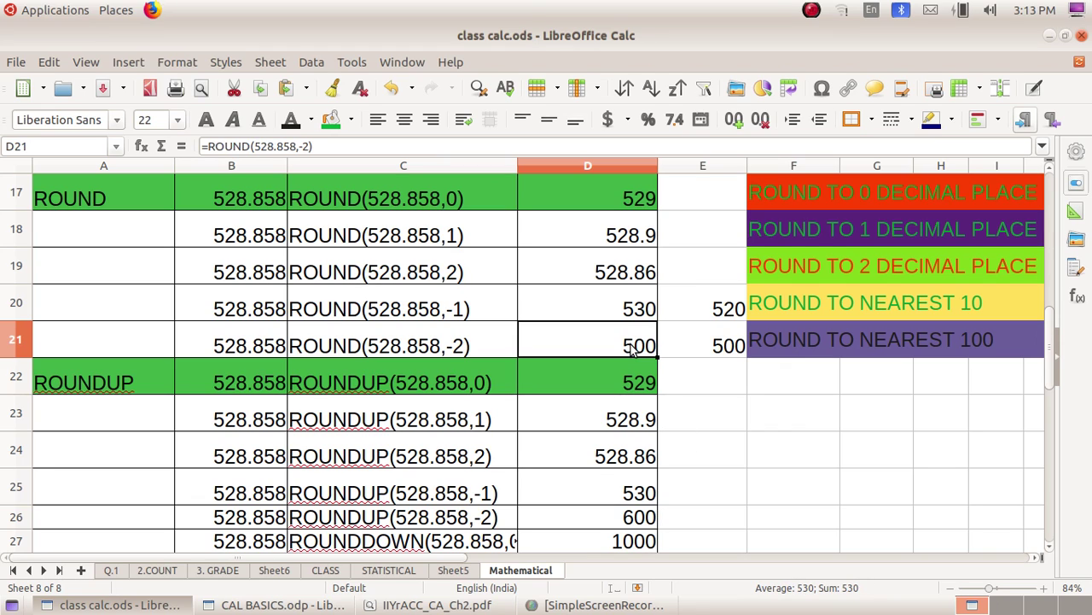
{"action": "left_click", "coordinate": [623, 458]}
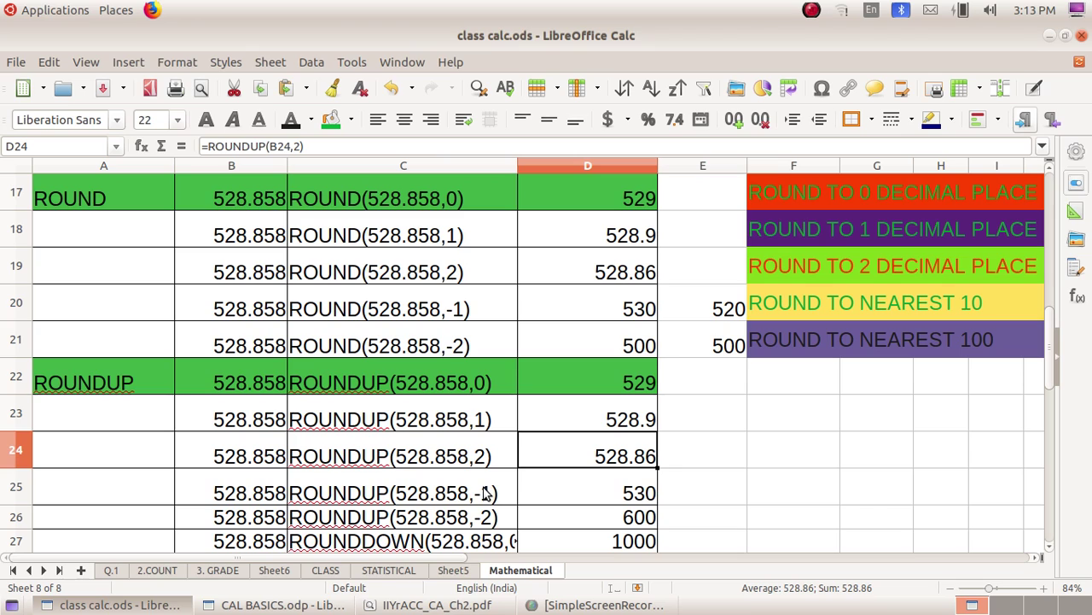
{"action": "left_click", "coordinate": [620, 493]}
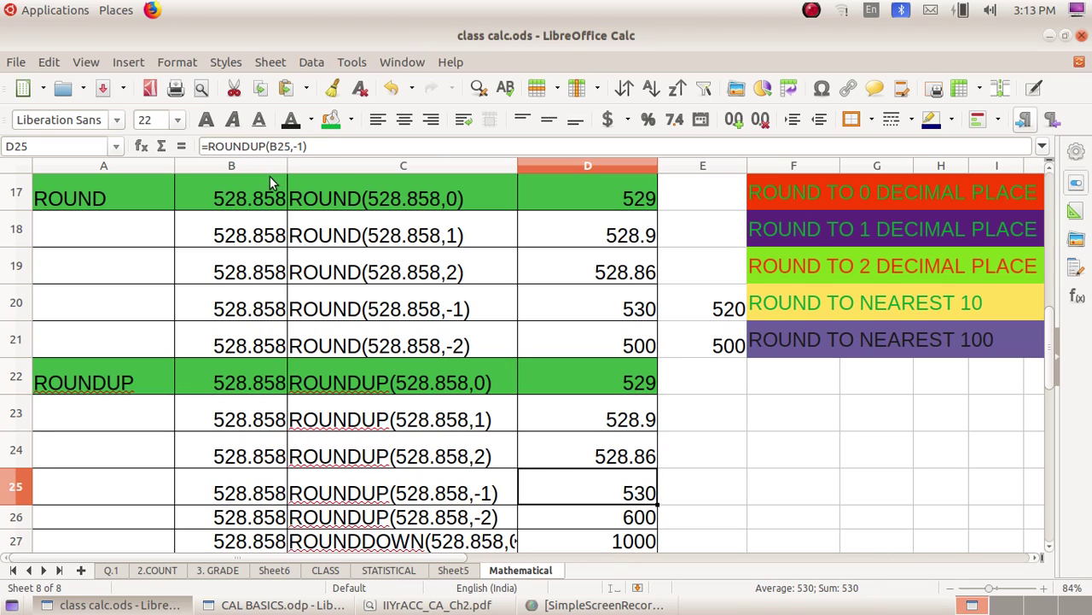
{"action": "left_click", "coordinate": [327, 146]}
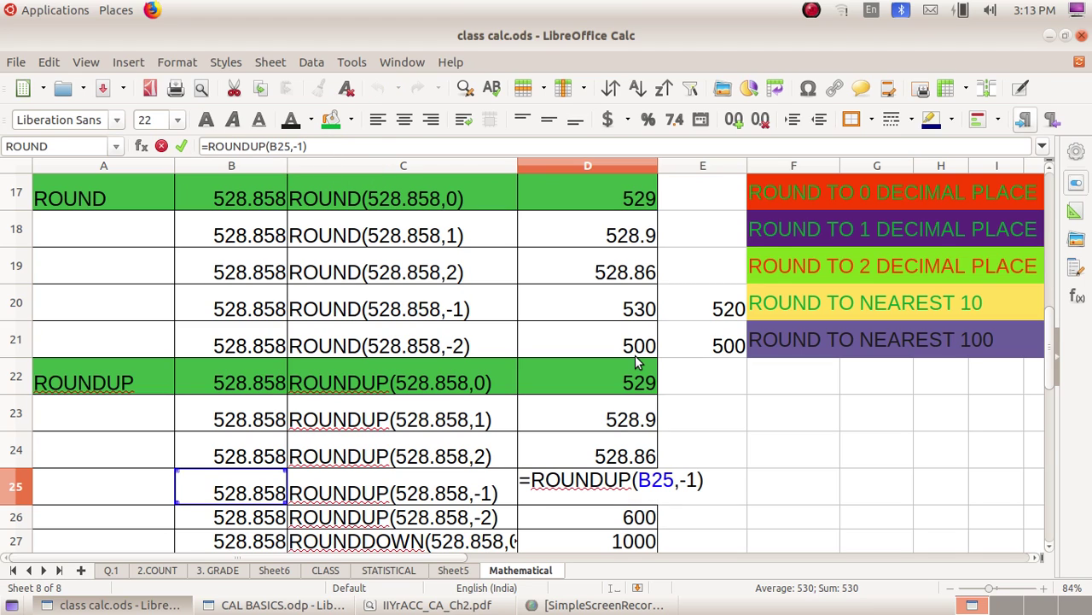
{"action": "key", "text": "Return"}
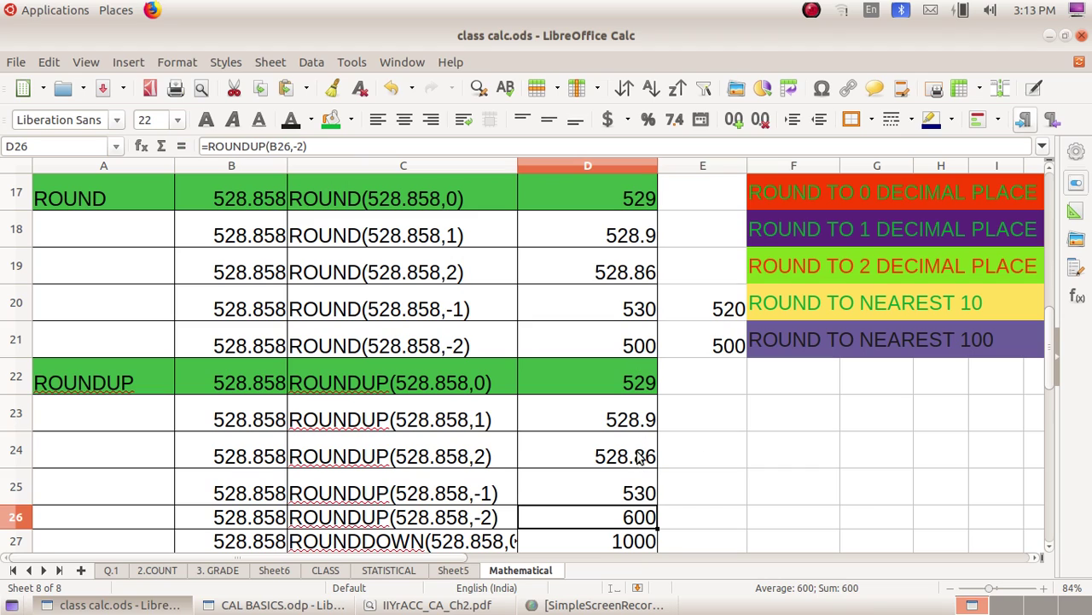
Compare the ROUNDUP formulas in cells D25 and D26 with the ROUND examples above them
{"action": "left_click", "coordinate": [613, 499]}
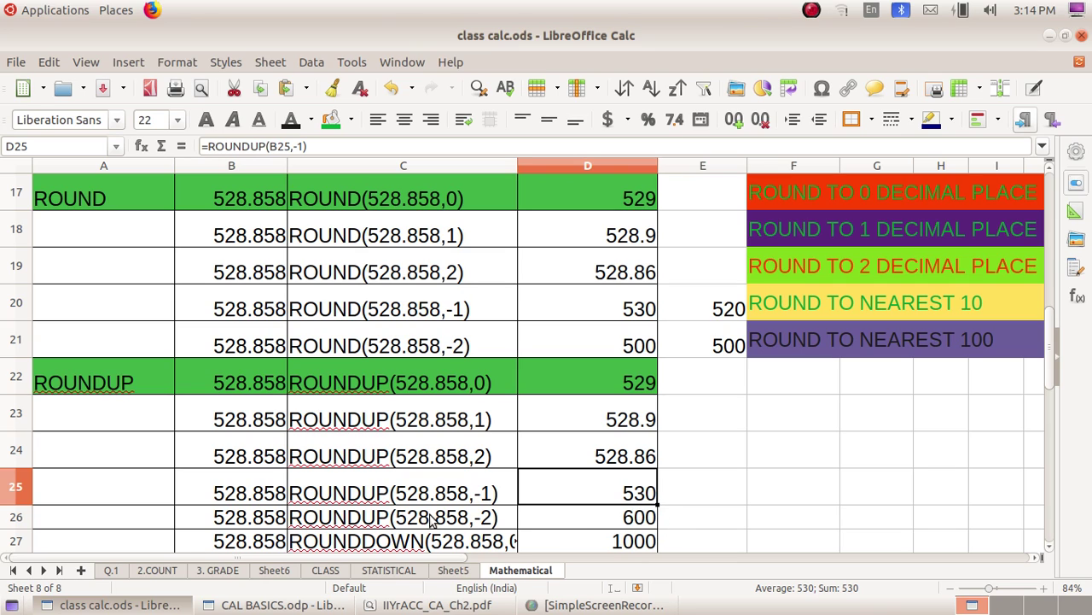
{"action": "left_click", "coordinate": [607, 518]}
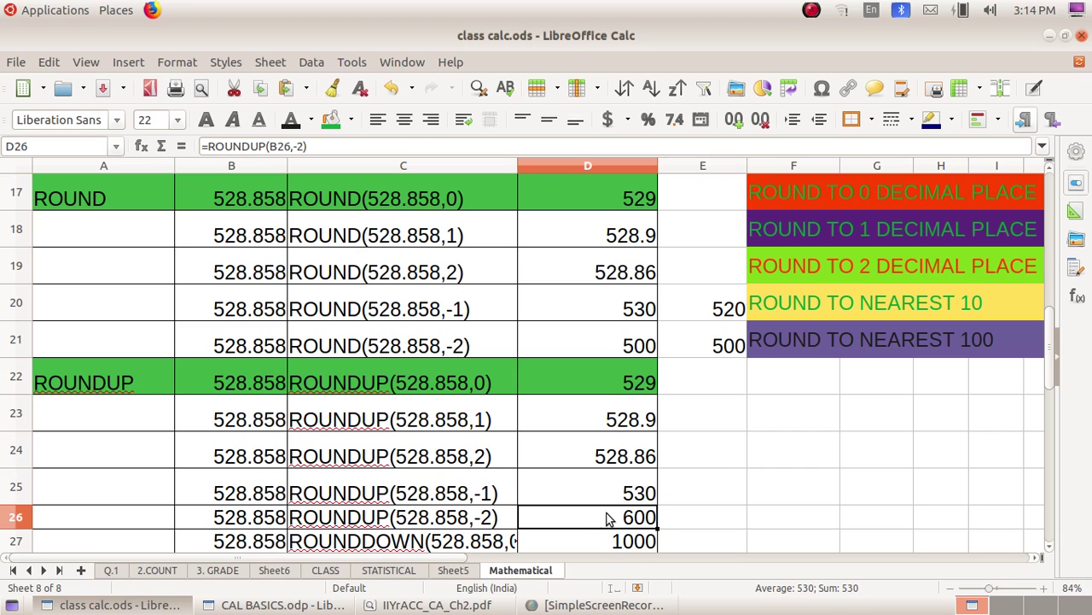
{"action": "scroll", "coordinate": [610, 516], "scroll_direction": "down", "scroll_amount": 2}
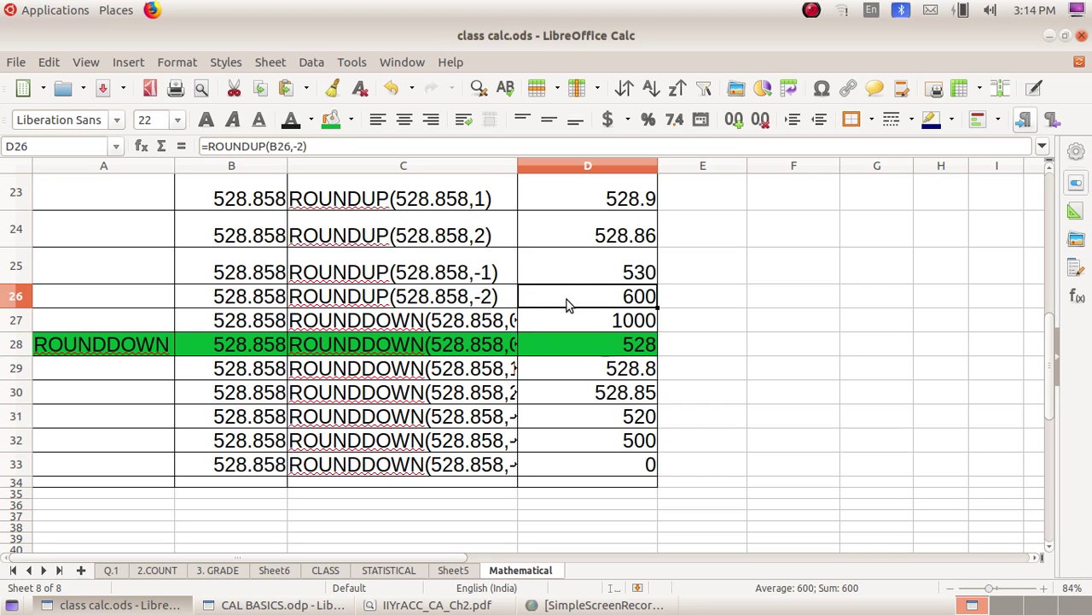
{"action": "scroll", "coordinate": [548, 307], "scroll_direction": "up", "scroll_amount": 3}
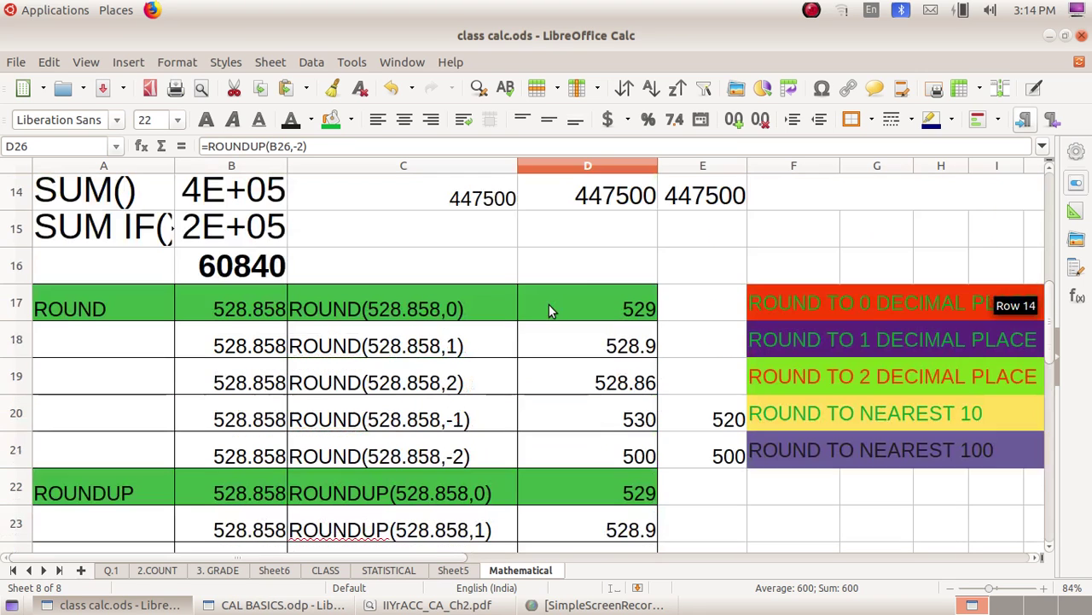
{"action": "scroll", "coordinate": [548, 306], "scroll_direction": "down", "scroll_amount": 1}
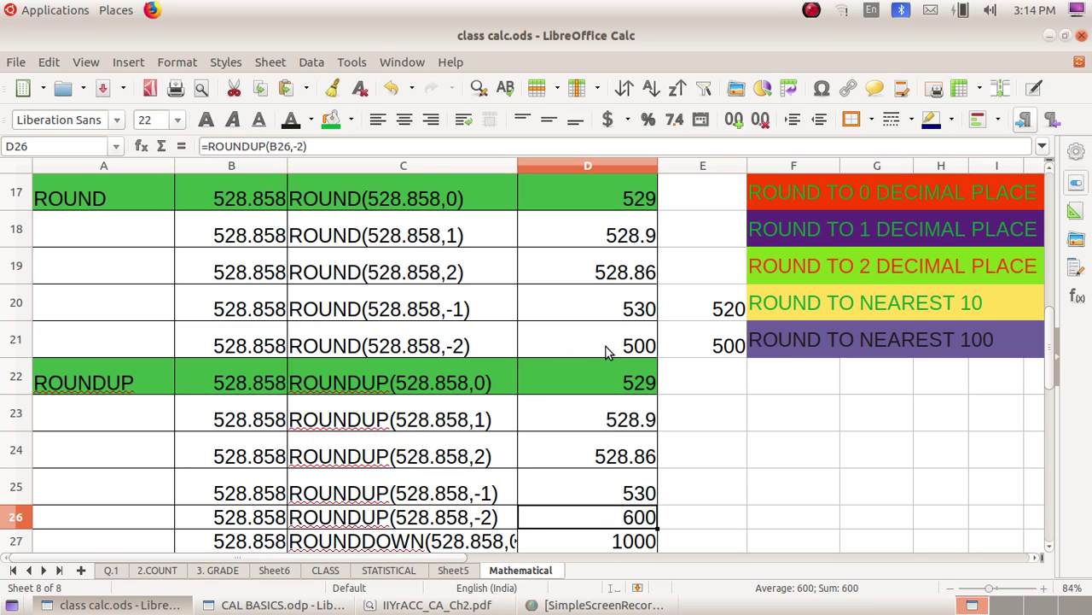
{"action": "scroll", "coordinate": [603, 357], "scroll_direction": "down", "scroll_amount": 1}
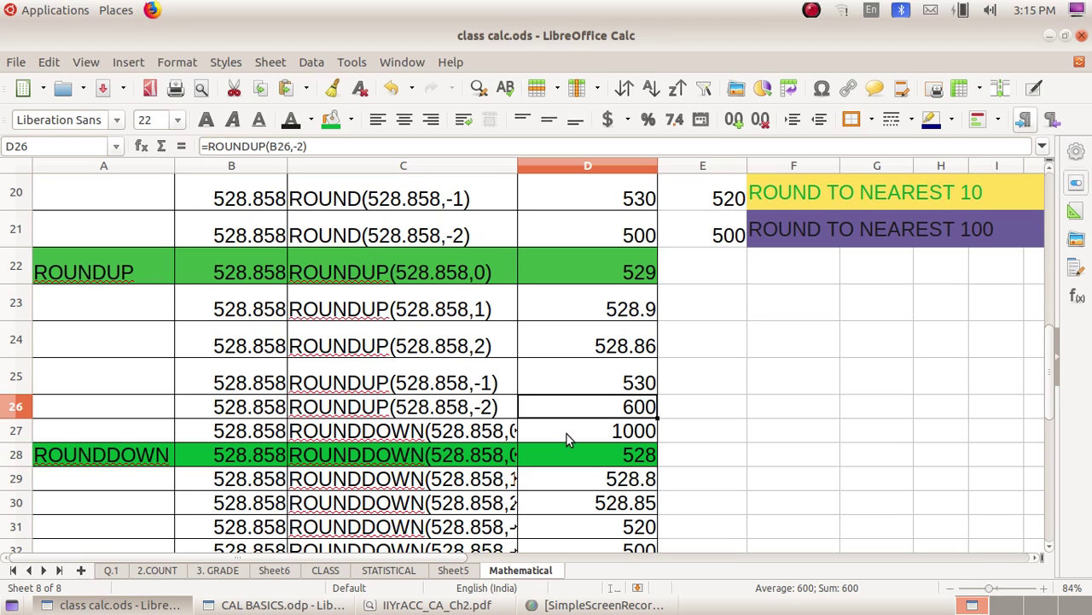
Correct the function name in cell C27's label so it reads ROUNDUP(528.858,0)
{"action": "left_click", "coordinate": [452, 437]}
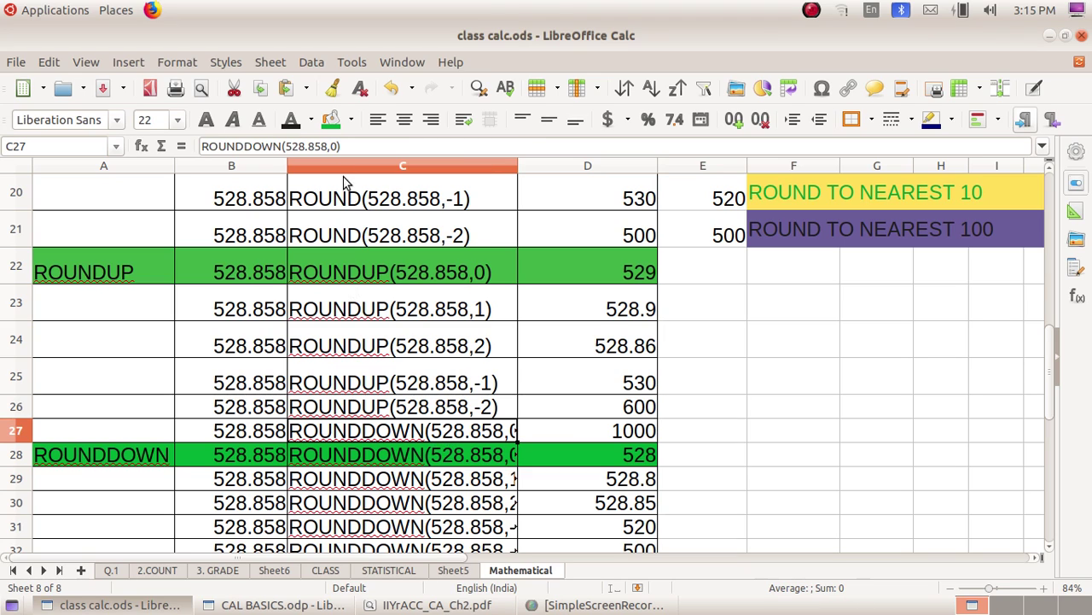
{"action": "left_click", "coordinate": [282, 146]}
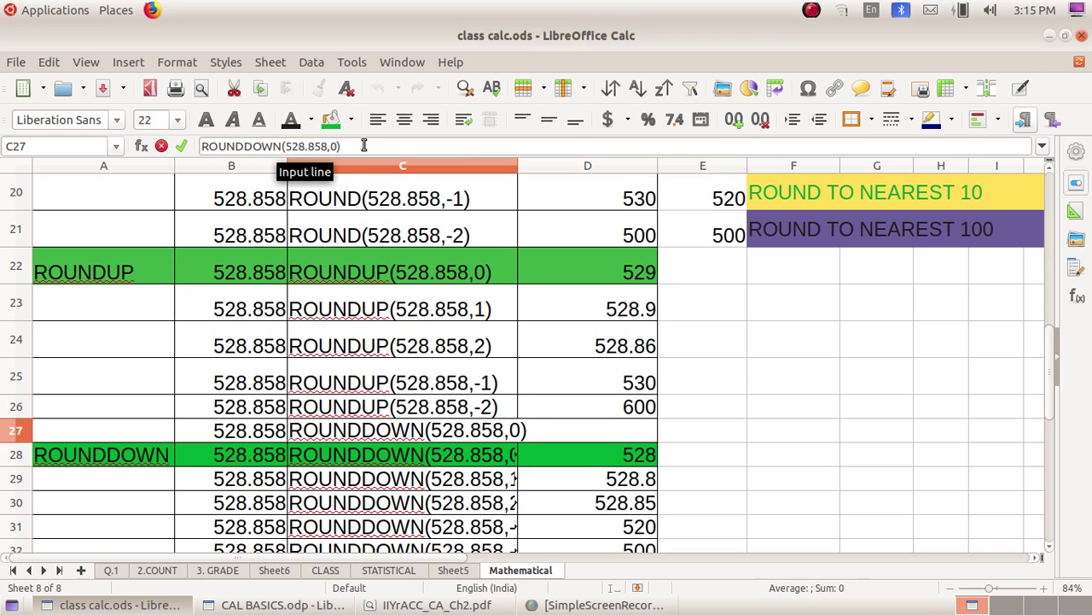
{"action": "key", "text": "BackSpace"}
{"action": "key", "text": "BackSpace"}
{"action": "key", "text": "BackSpace"}
{"action": "key", "text": "BackSpace"}
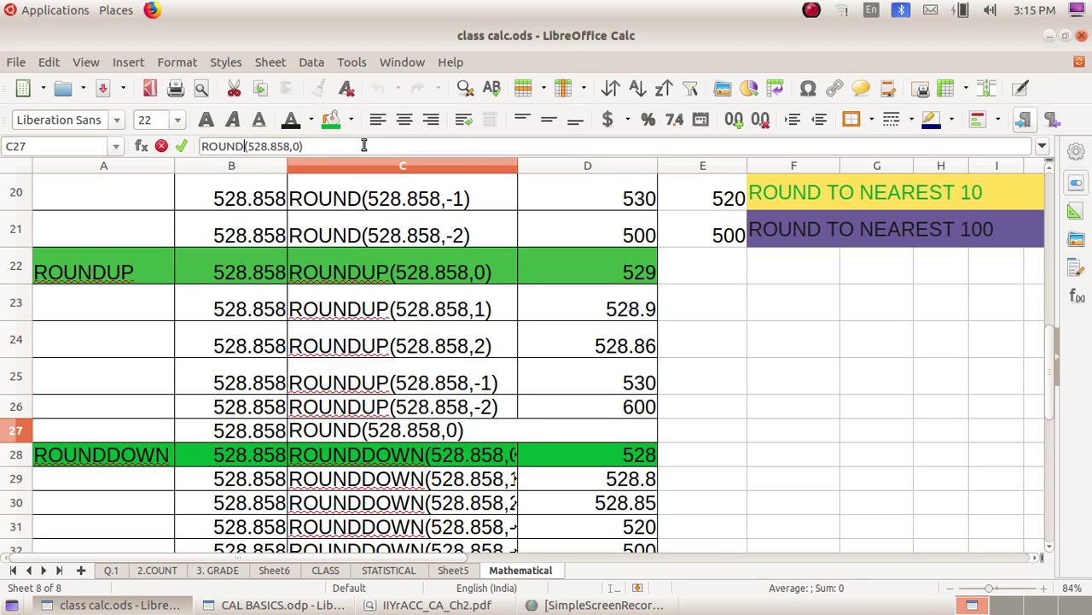
{"action": "type", "text": "UP"}
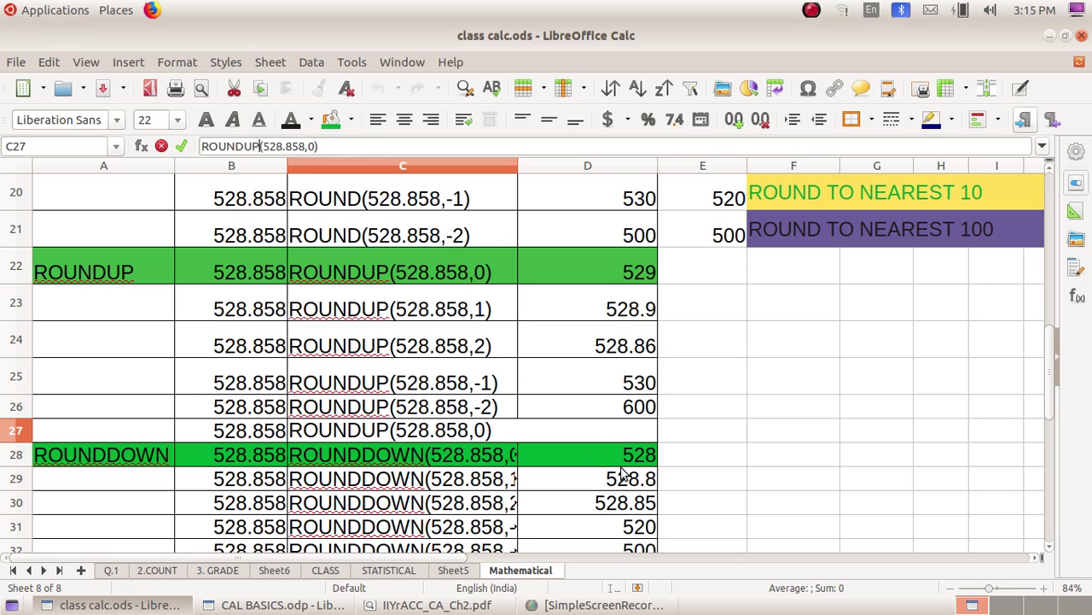
{"action": "left_click", "coordinate": [756, 508]}
Inspect the ROUNDUP formula in cell D27 and its decimal place argument
{"action": "left_click", "coordinate": [616, 437]}
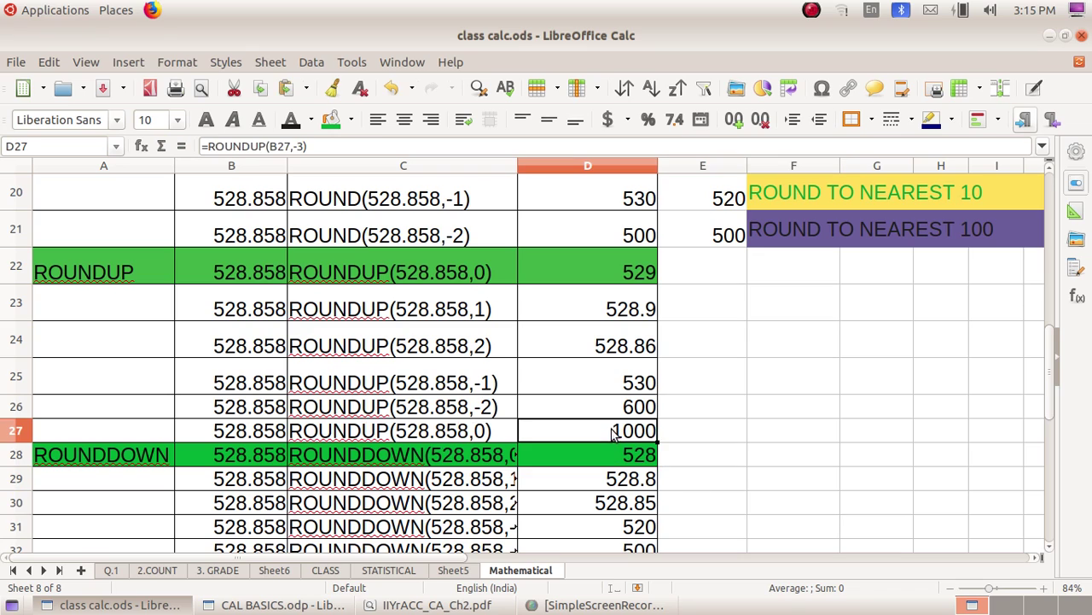
{"action": "left_click", "coordinate": [341, 146]}
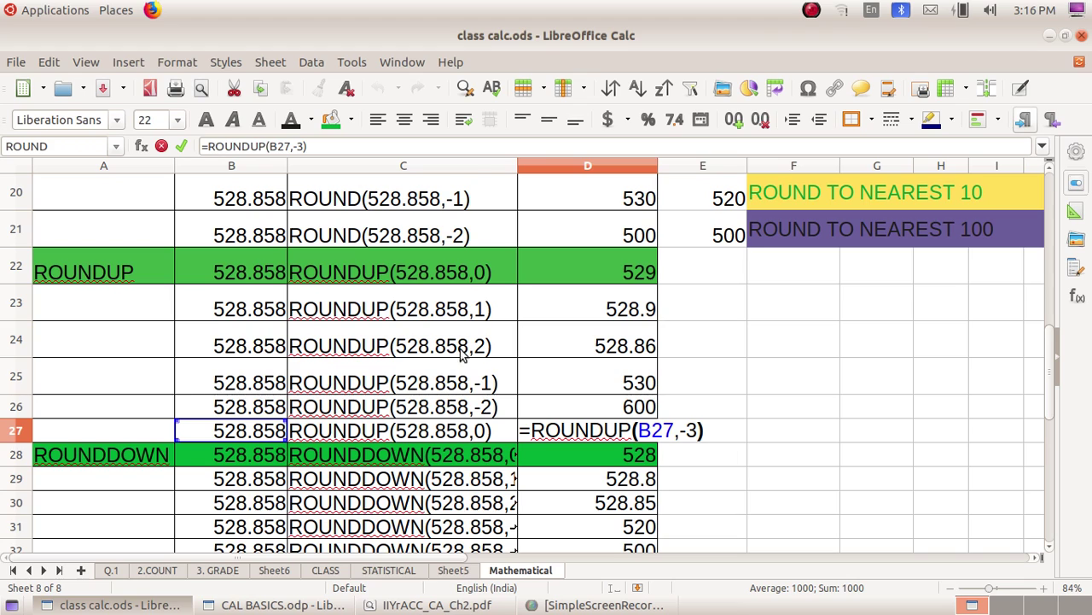
{"action": "key", "text": "Return"}
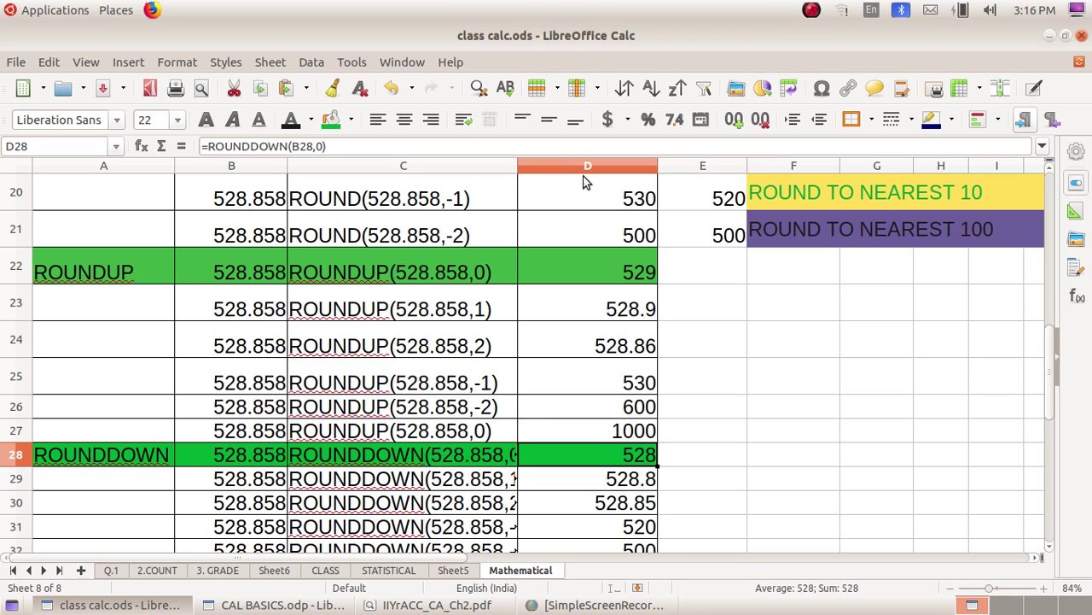
Widen column C so the ROUNDDOWN labels fit, and inspect the ROUNDDOWN formulas in cells D28, D29 and D33
{"action": "left_click", "coordinate": [516, 164]}
{"action": "left_click_drag", "start_coordinate": [518, 166], "coordinate": [564, 166]}
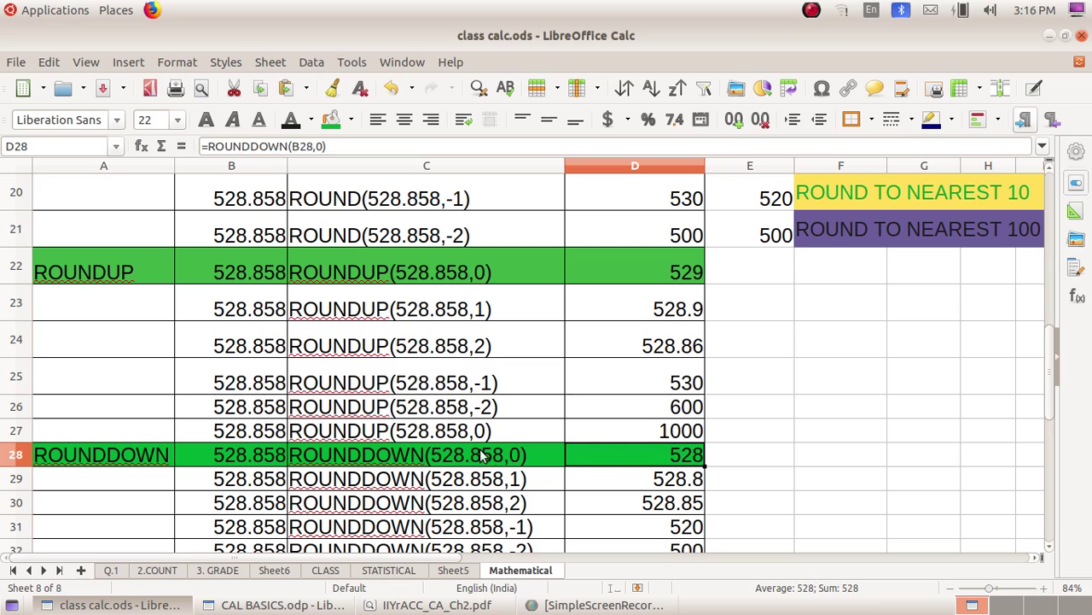
{"action": "left_click", "coordinate": [348, 146]}
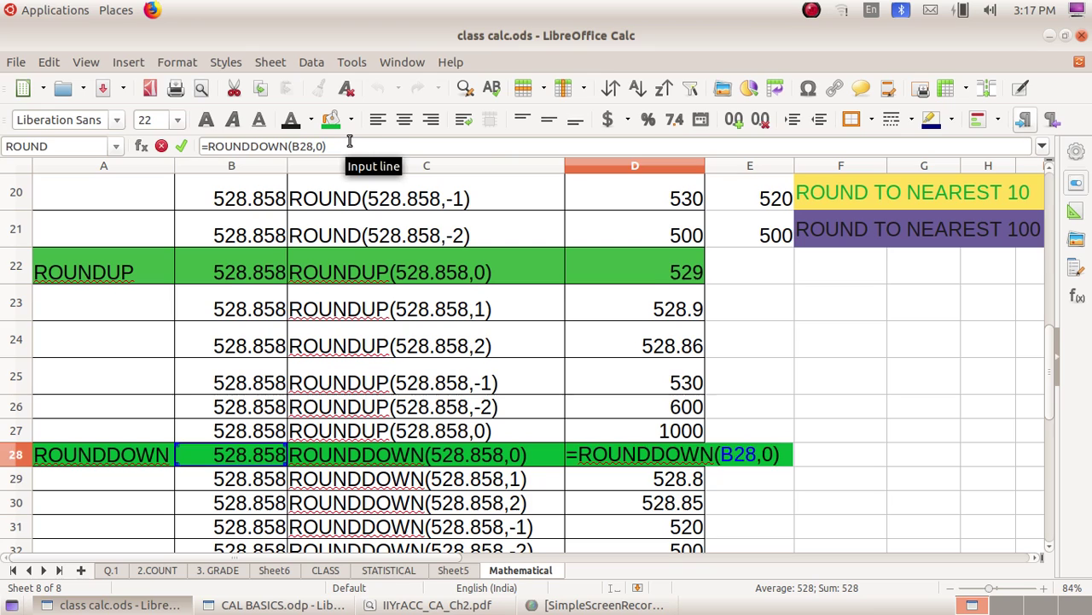
{"action": "key", "text": "Return"}
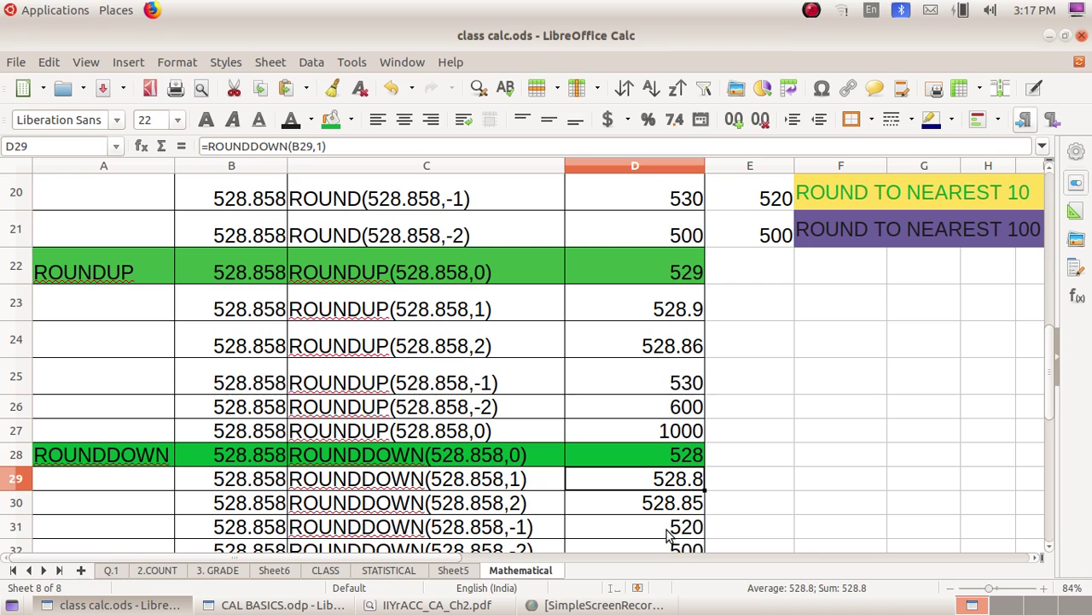
{"action": "scroll", "coordinate": [668, 546], "scroll_direction": "down", "scroll_amount": 1}
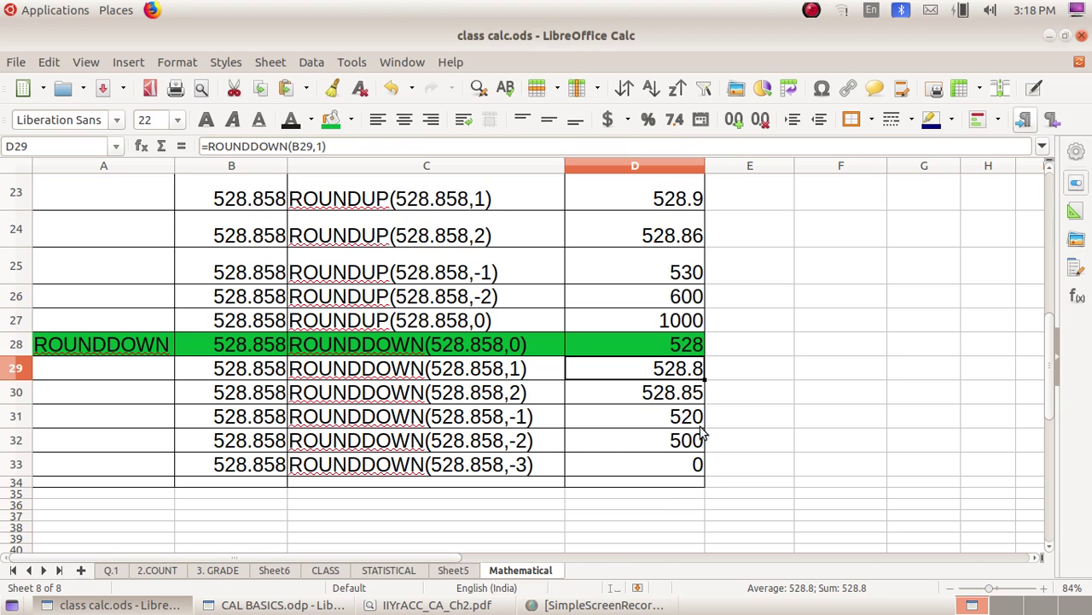
{"action": "left_click", "coordinate": [681, 475]}
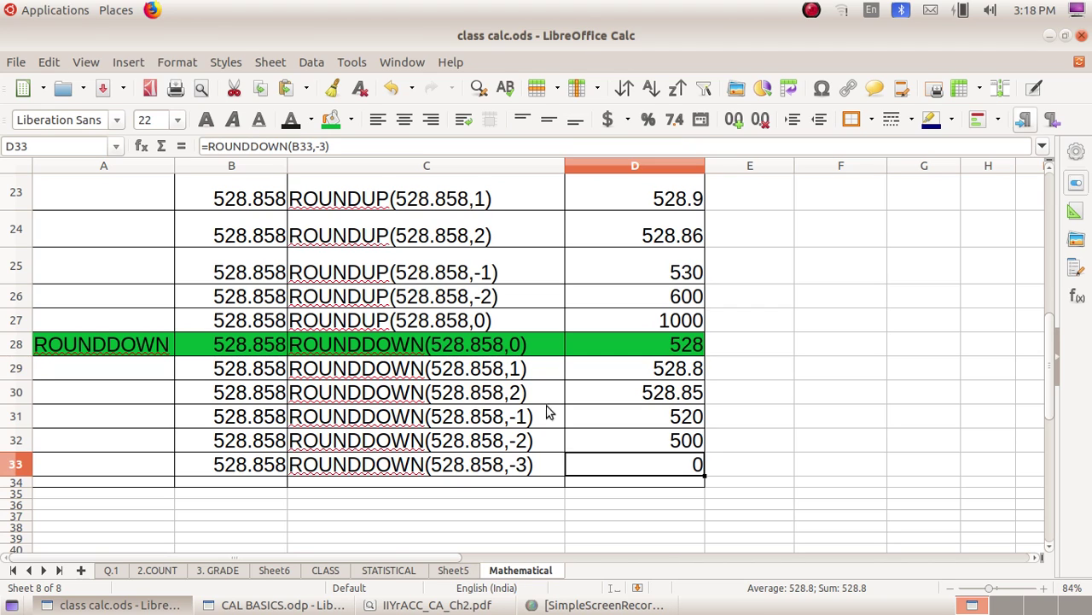
Replace the B33 reference in cell D33 with the number 1566.888, making the formula =ROUNDDOWN(1566.888,-3)
{"action": "left_click", "coordinate": [312, 145]}
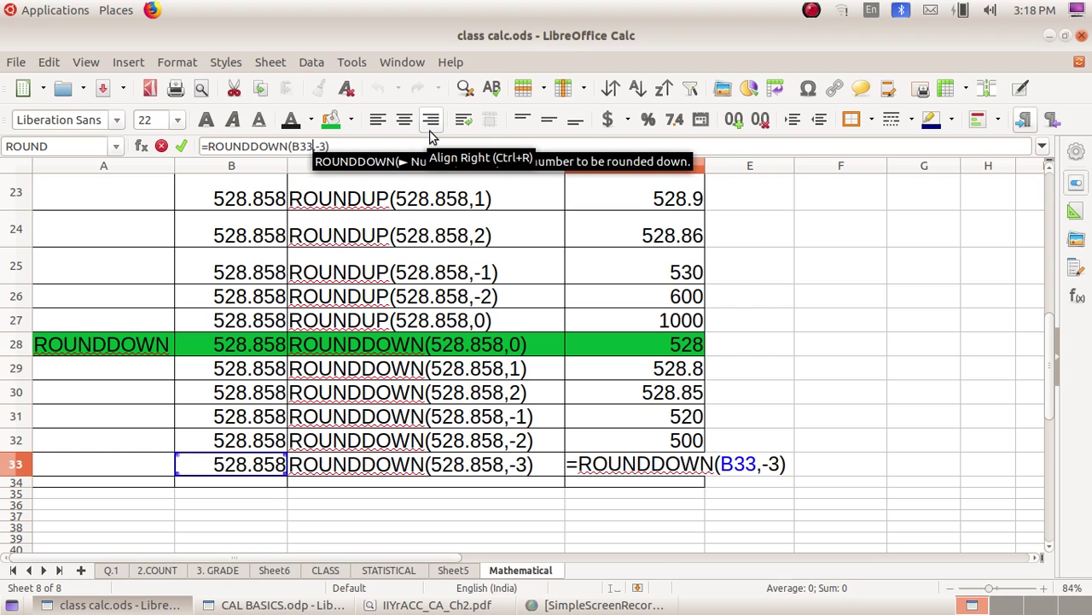
{"action": "key", "text": "BackSpace"}
{"action": "key", "text": "BackSpace"}
{"action": "key", "text": "BackSpace"}
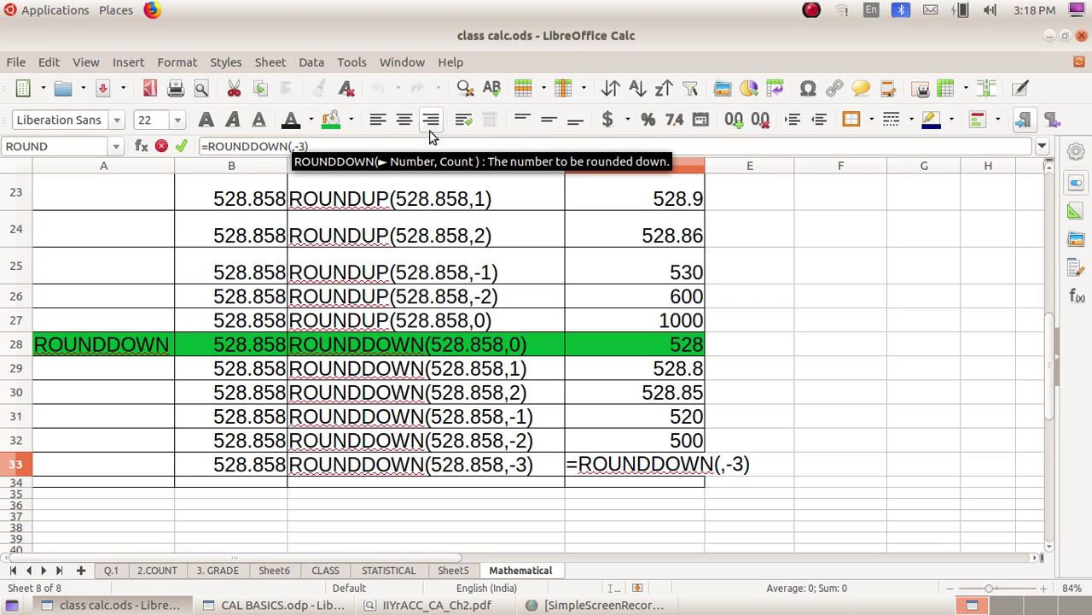
{"action": "type", "text": "1"}
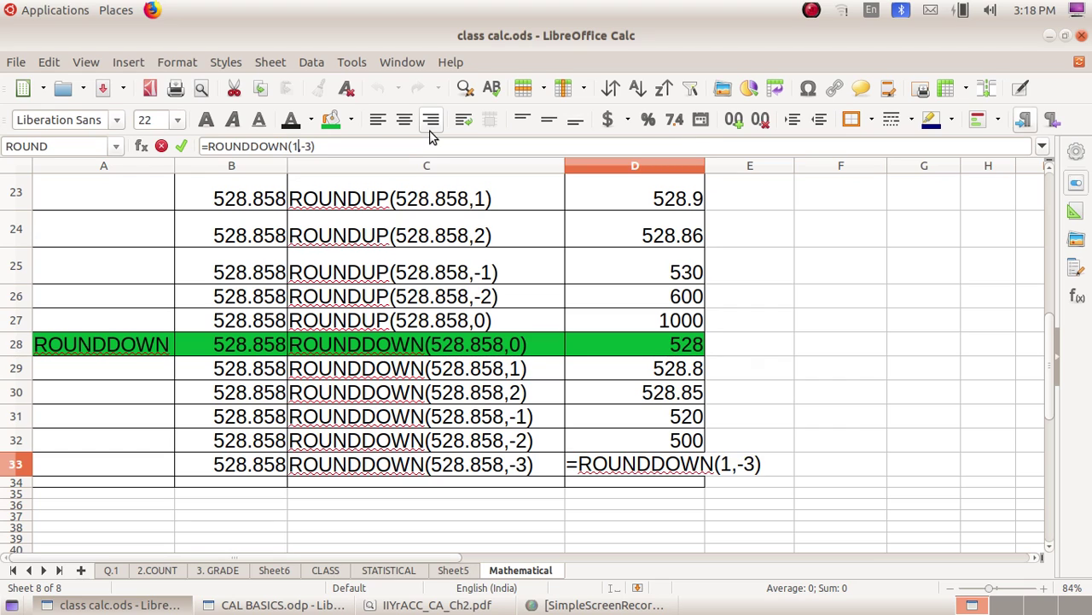
{"action": "type", "text": "566"}
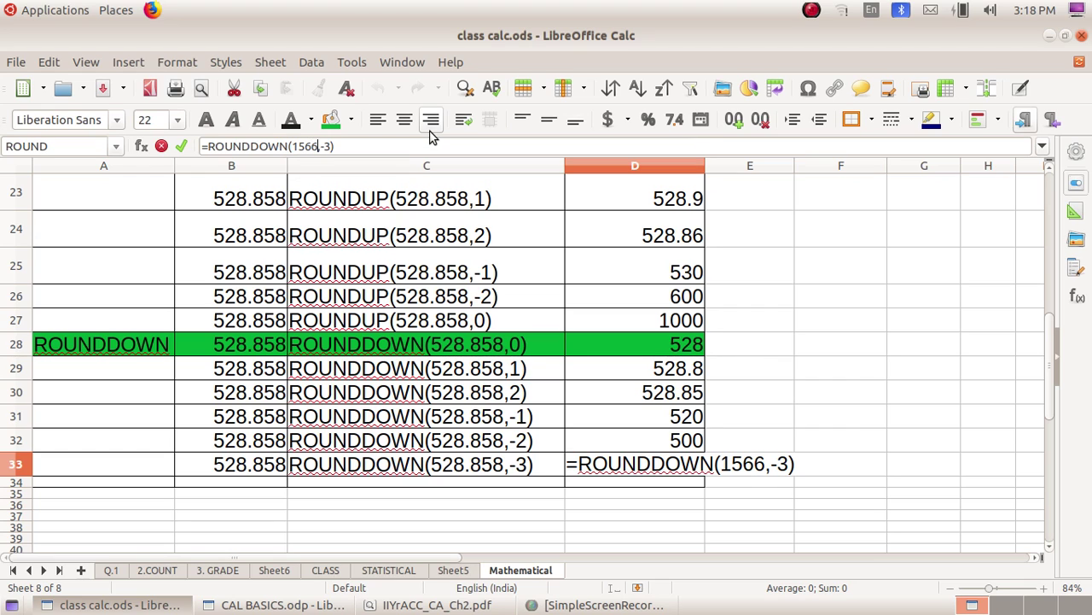
{"action": "type", "text": ".888"}
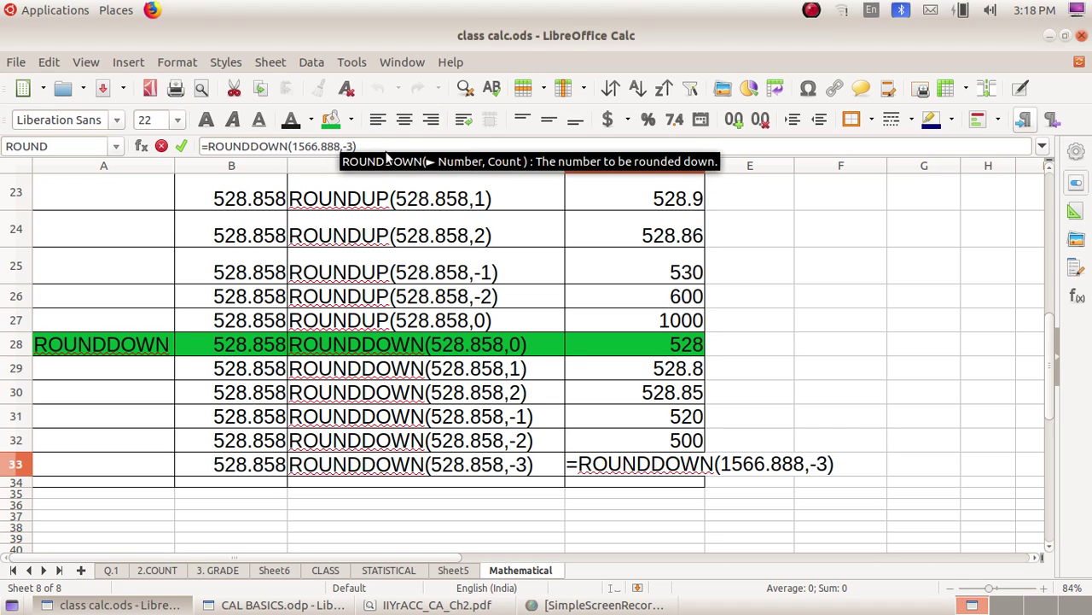
{"action": "left_click", "coordinate": [393, 141]}
{"action": "key", "text": "Return"}
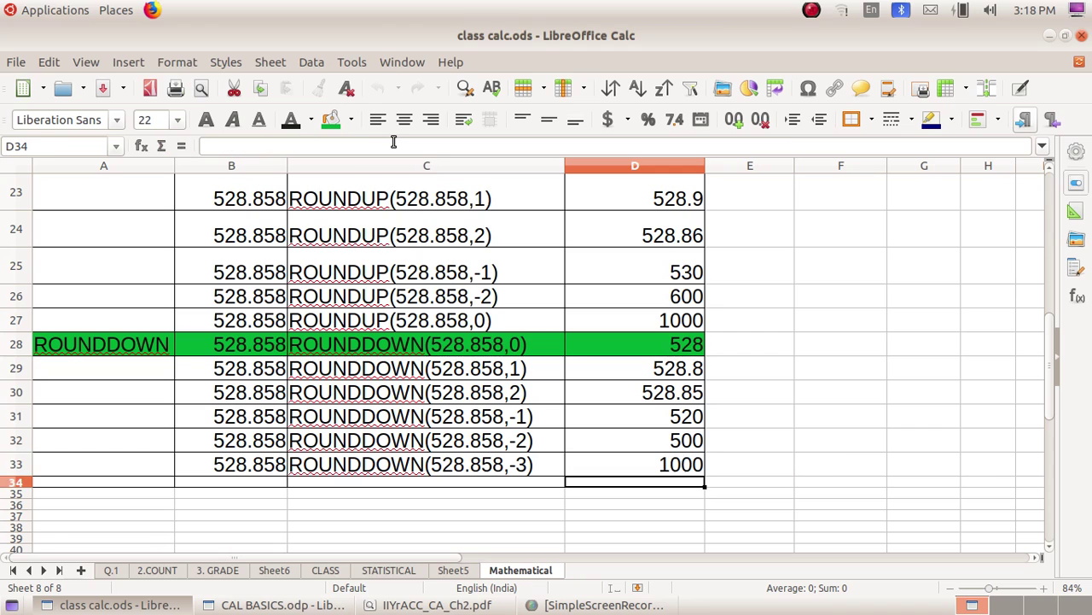
{"action": "left_click", "coordinate": [674, 467]}
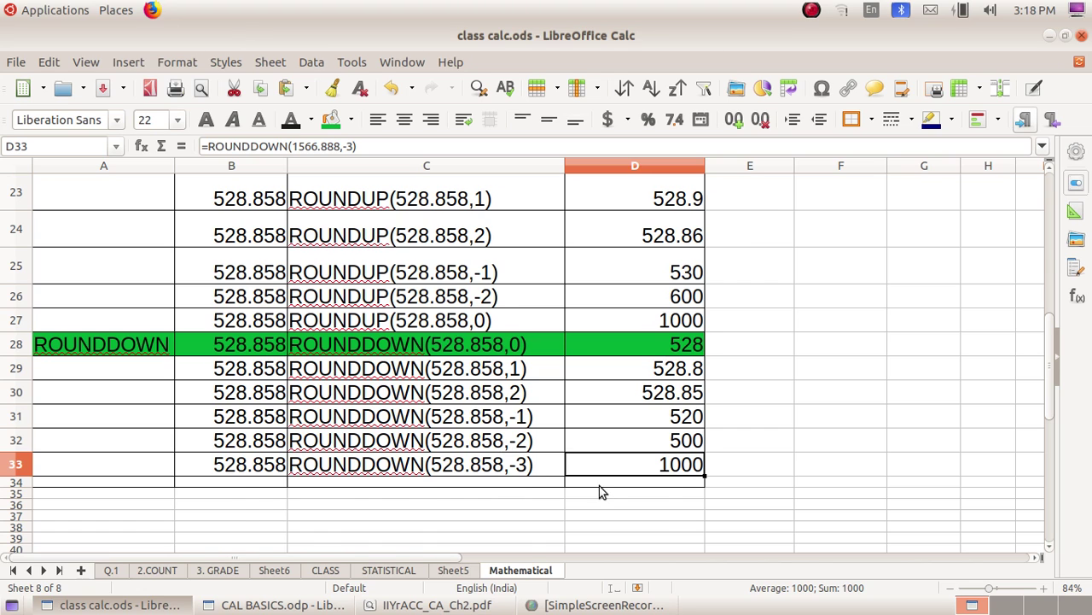
Widen columns B and A so the department names, the SUM and SUMIF totals and the SUM IF() label fit
{"action": "scroll", "coordinate": [597, 487], "scroll_direction": "up", "scroll_amount": 2}
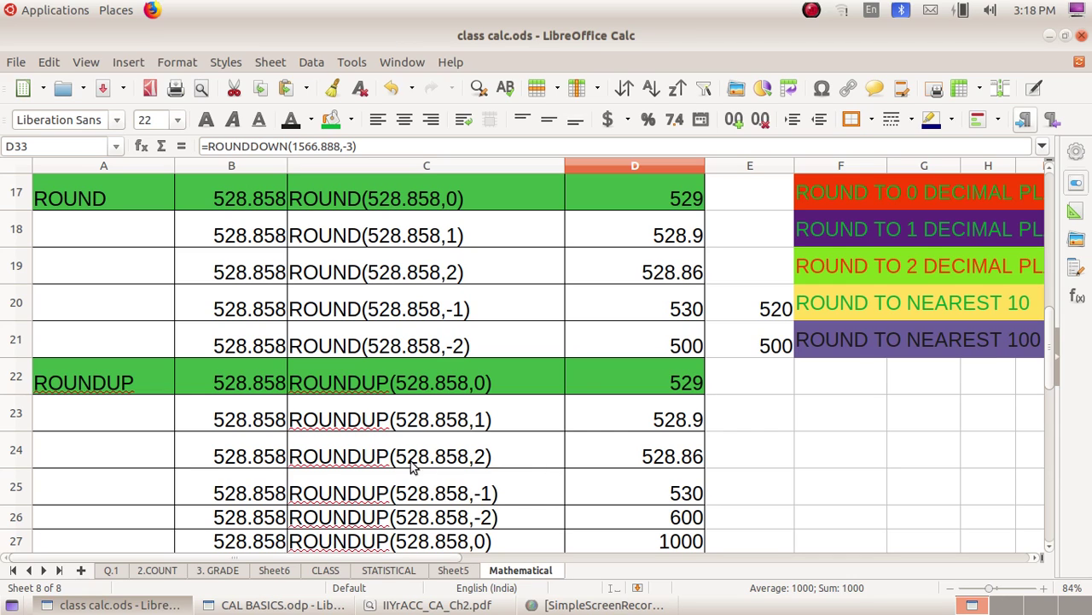
{"action": "scroll", "coordinate": [313, 453], "scroll_direction": "up", "scroll_amount": 1}
{"action": "scroll", "coordinate": [312, 452], "scroll_direction": "up", "scroll_amount": 1}
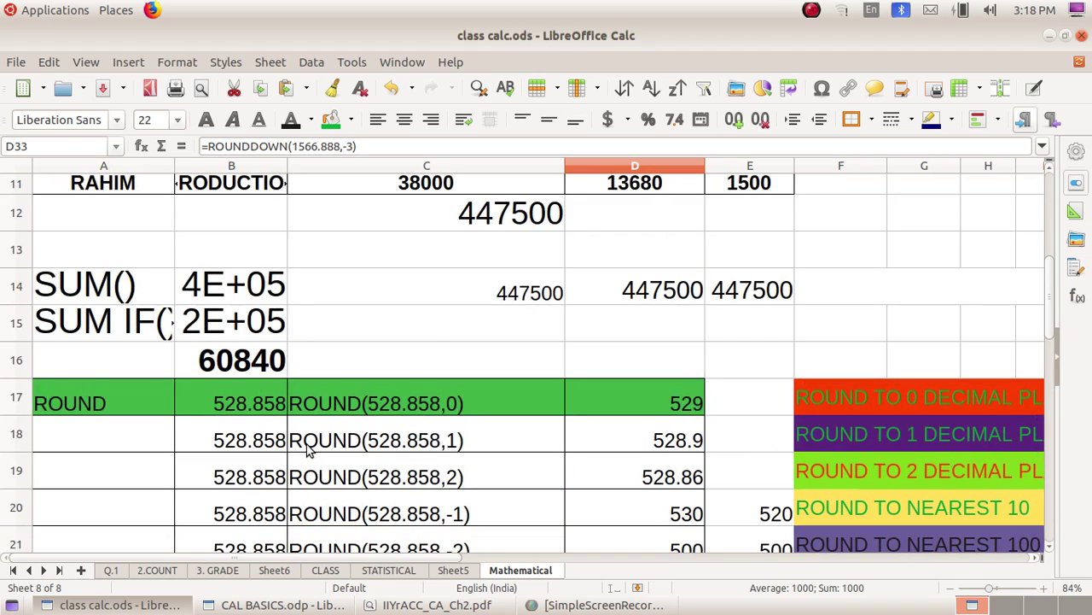
{"action": "scroll", "coordinate": [308, 449], "scroll_direction": "down", "scroll_amount": 1}
{"action": "scroll", "coordinate": [307, 451], "scroll_direction": "down", "scroll_amount": 1}
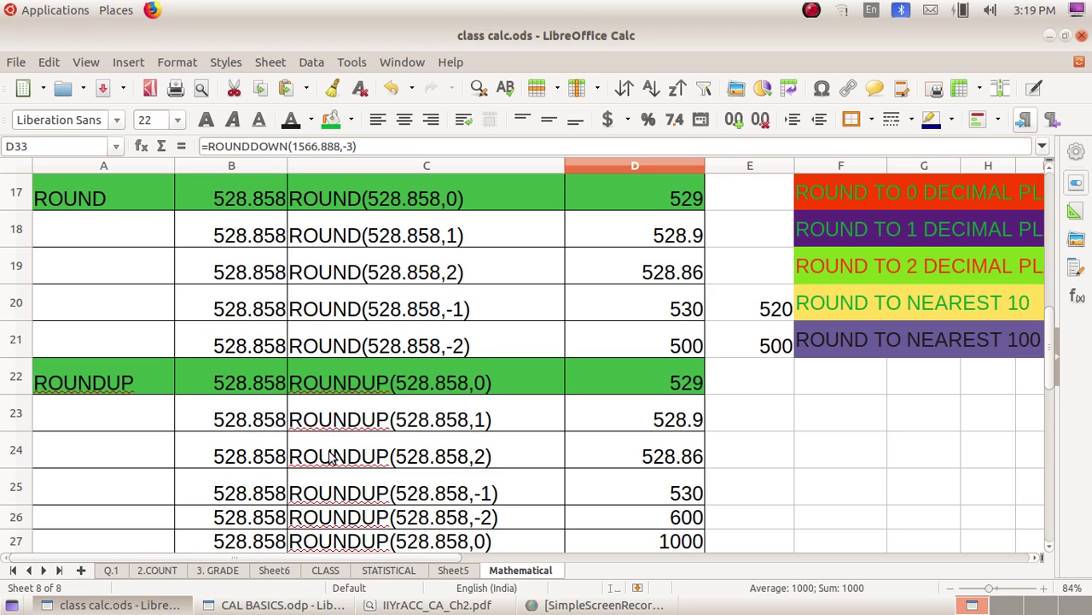
{"action": "scroll", "coordinate": [343, 424], "scroll_direction": "up", "scroll_amount": 3}
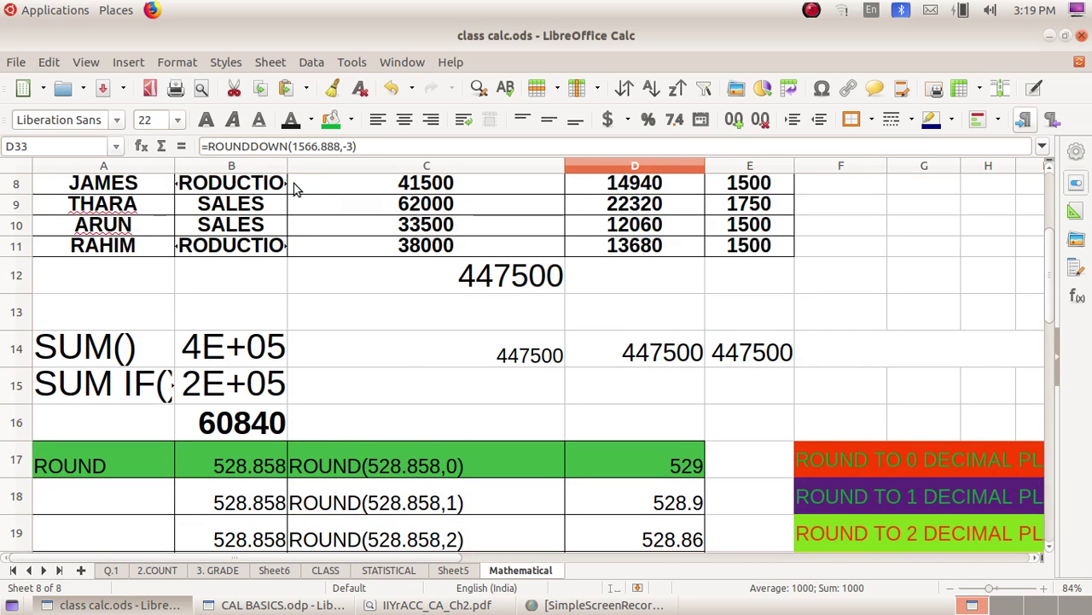
{"action": "scroll", "coordinate": [295, 189], "scroll_direction": "up", "scroll_amount": 3}
{"action": "left_click_drag", "start_coordinate": [287, 164], "coordinate": [368, 165]}
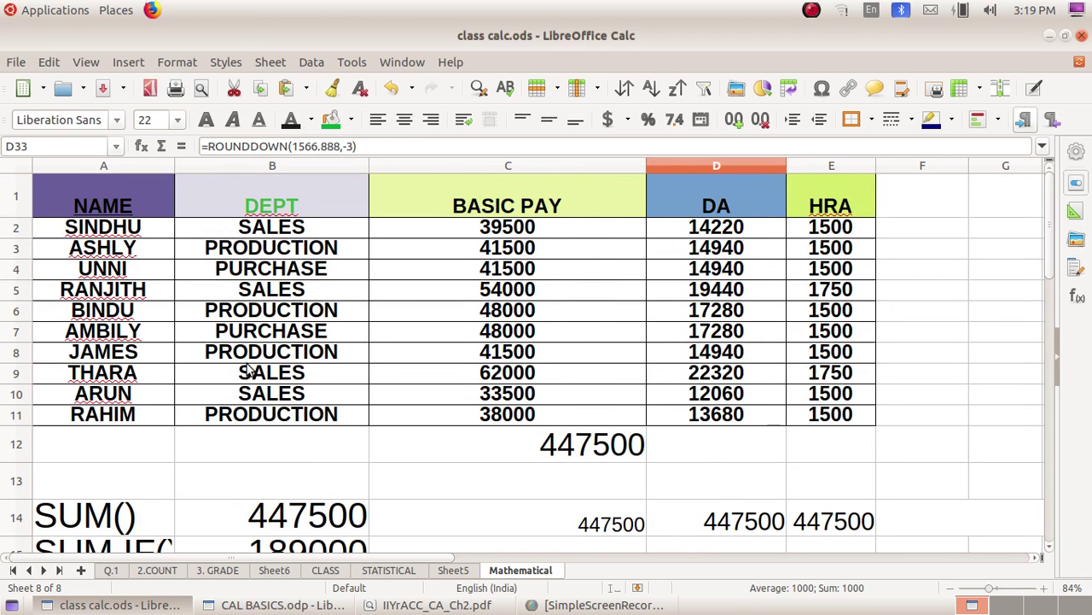
{"action": "scroll", "coordinate": [401, 425], "scroll_direction": "down", "scroll_amount": 3}
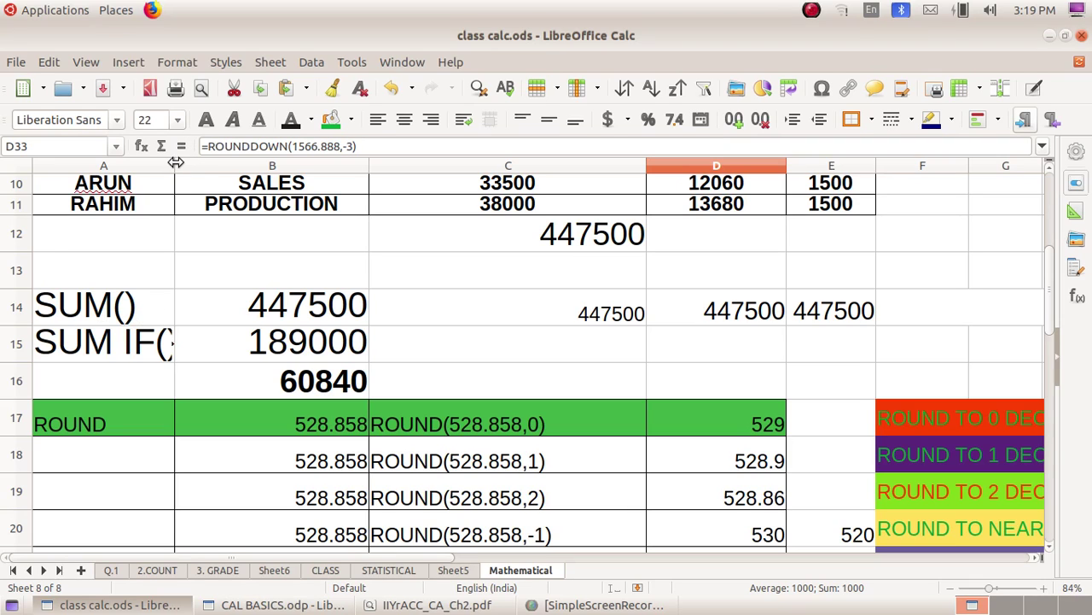
{"action": "left_click_drag", "start_coordinate": [175, 165], "coordinate": [217, 166]}
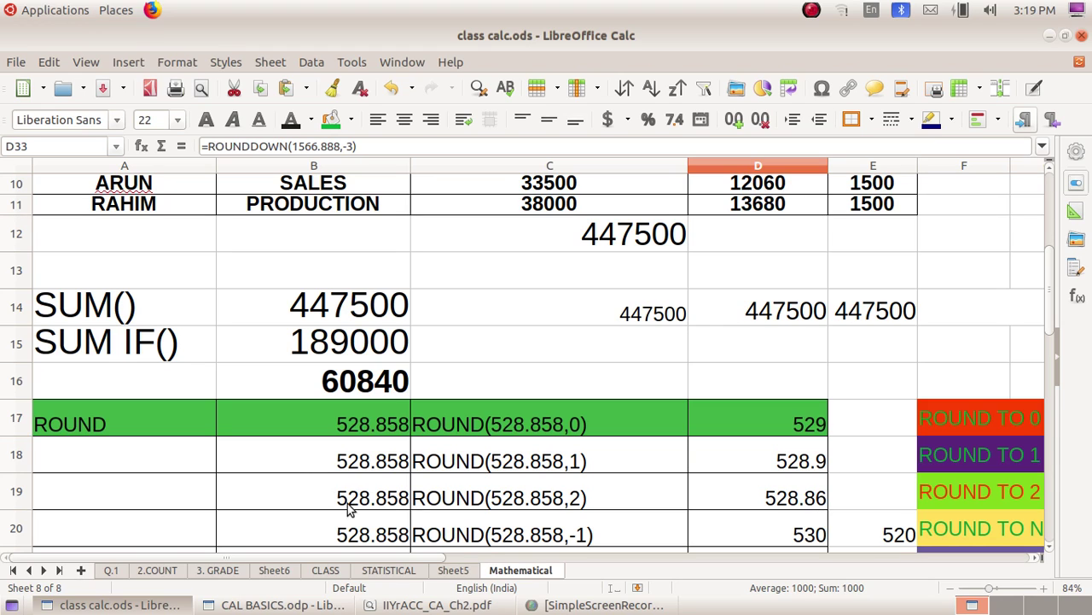
{"action": "left_click", "coordinate": [565, 606]}
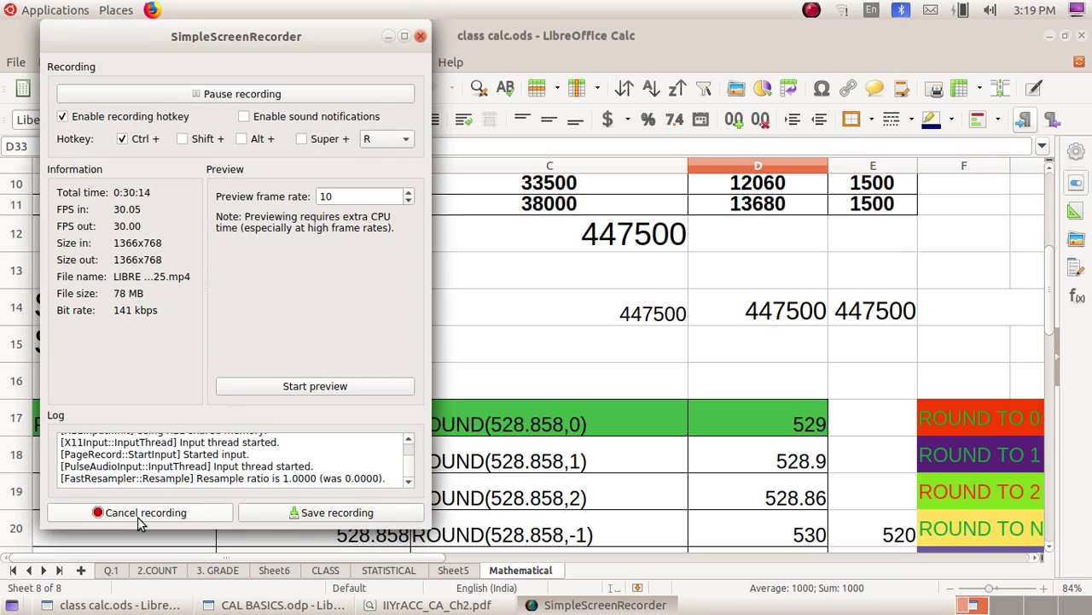